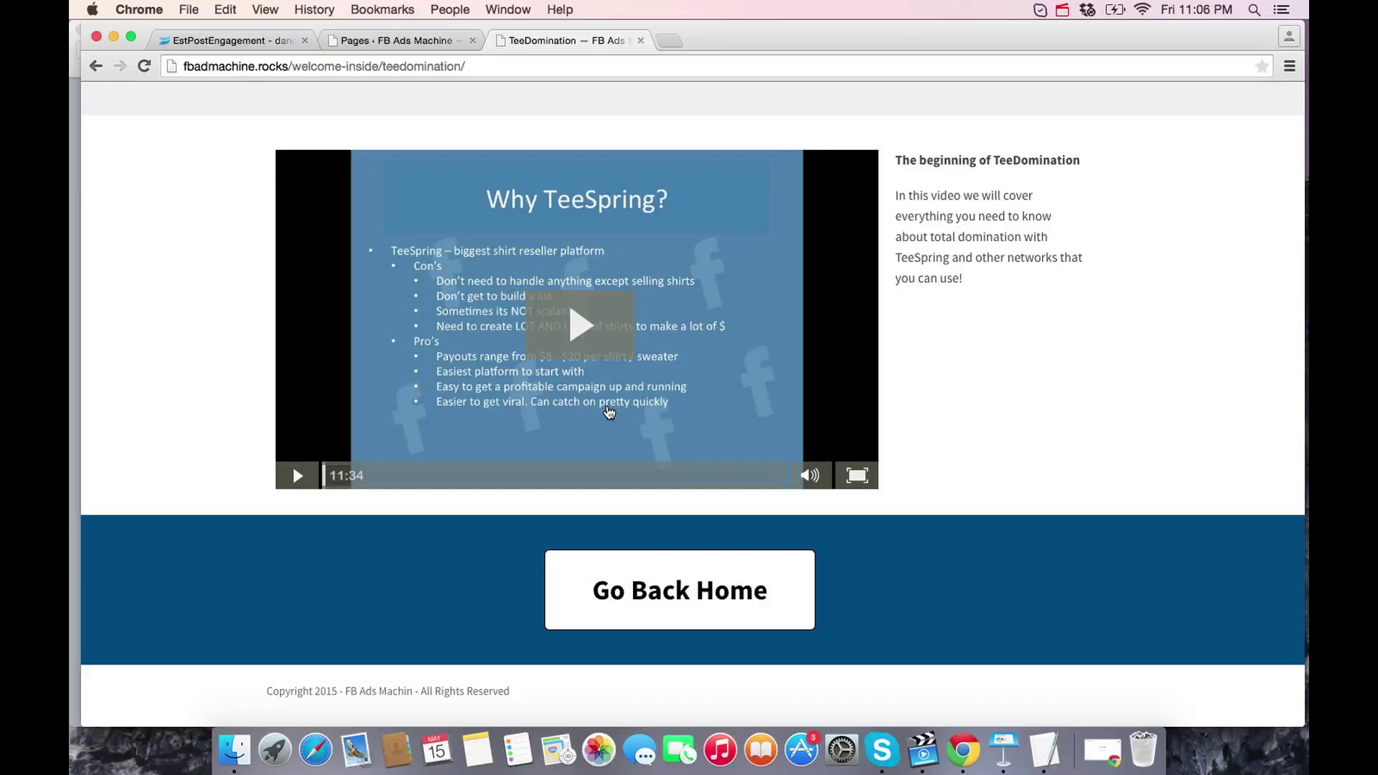
- Search Google for 'teespring affiliate' and open Teespring's Affiliate Marketing result
left_click(1103, 750)
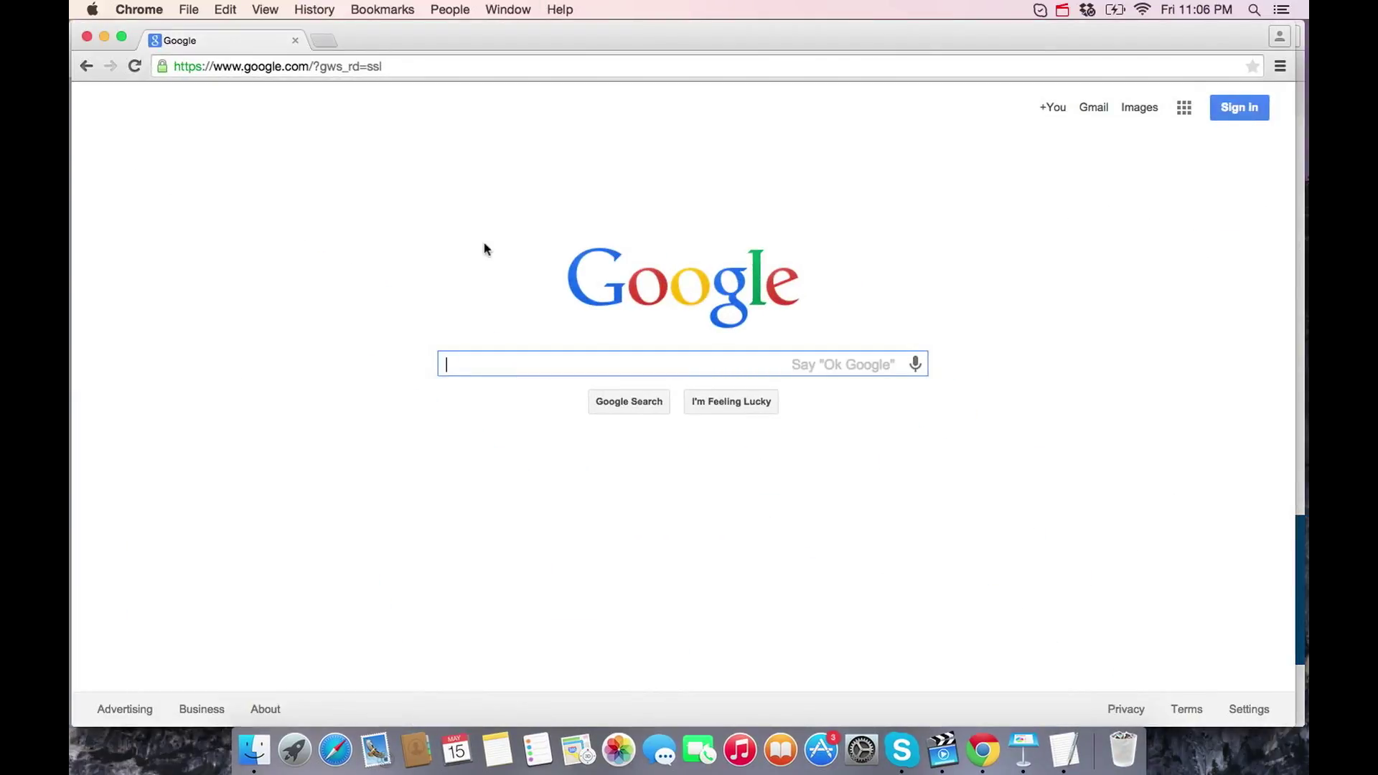
type("tee")
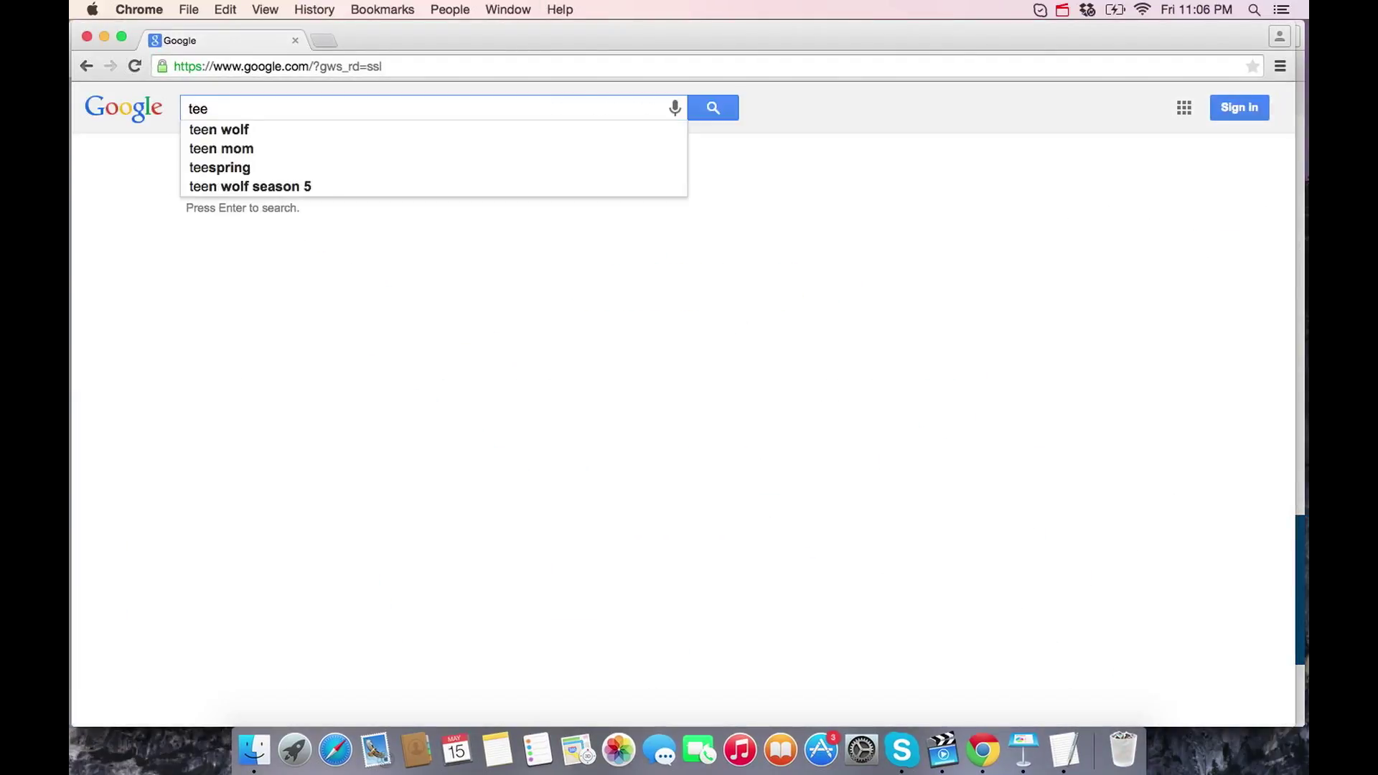
type("sping")
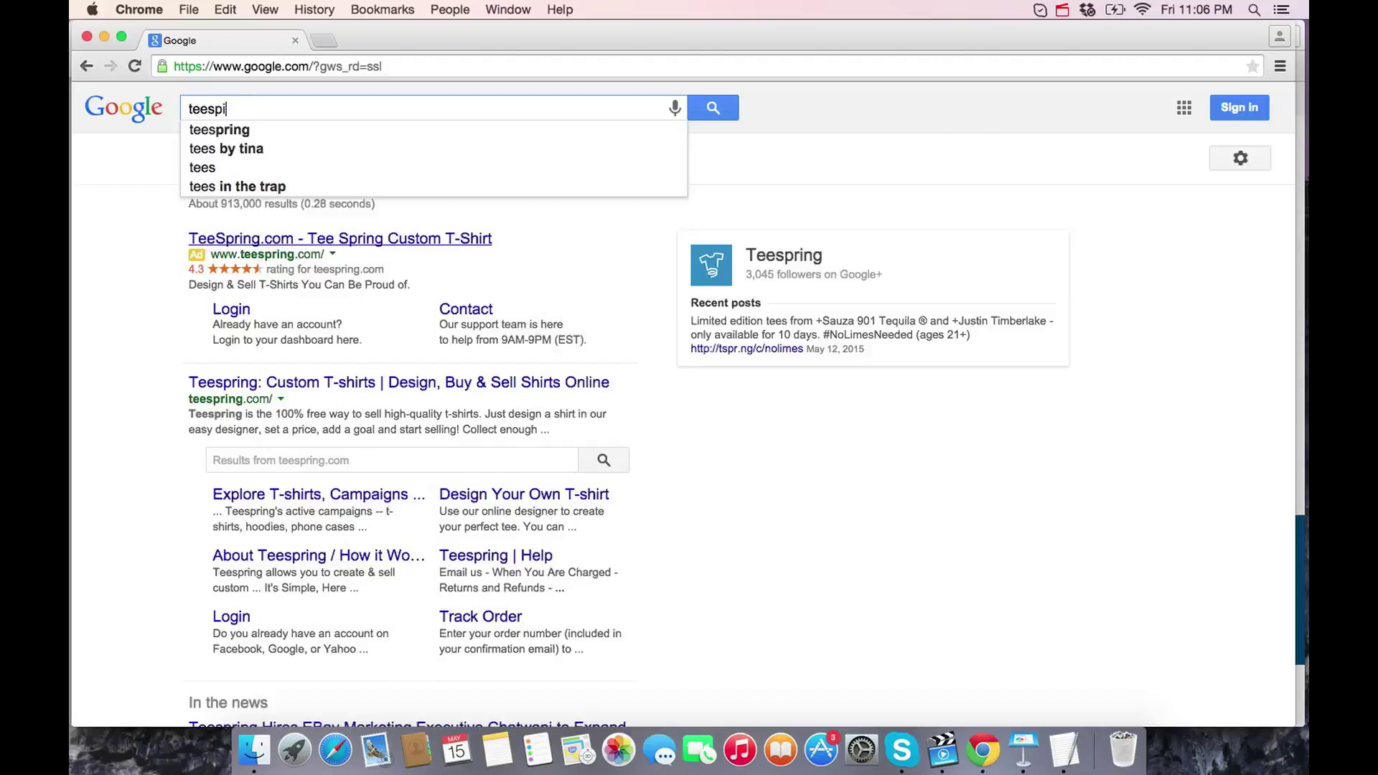
key("BackSpace")
key("BackSpace")
key("BackSpace")
type("ring")
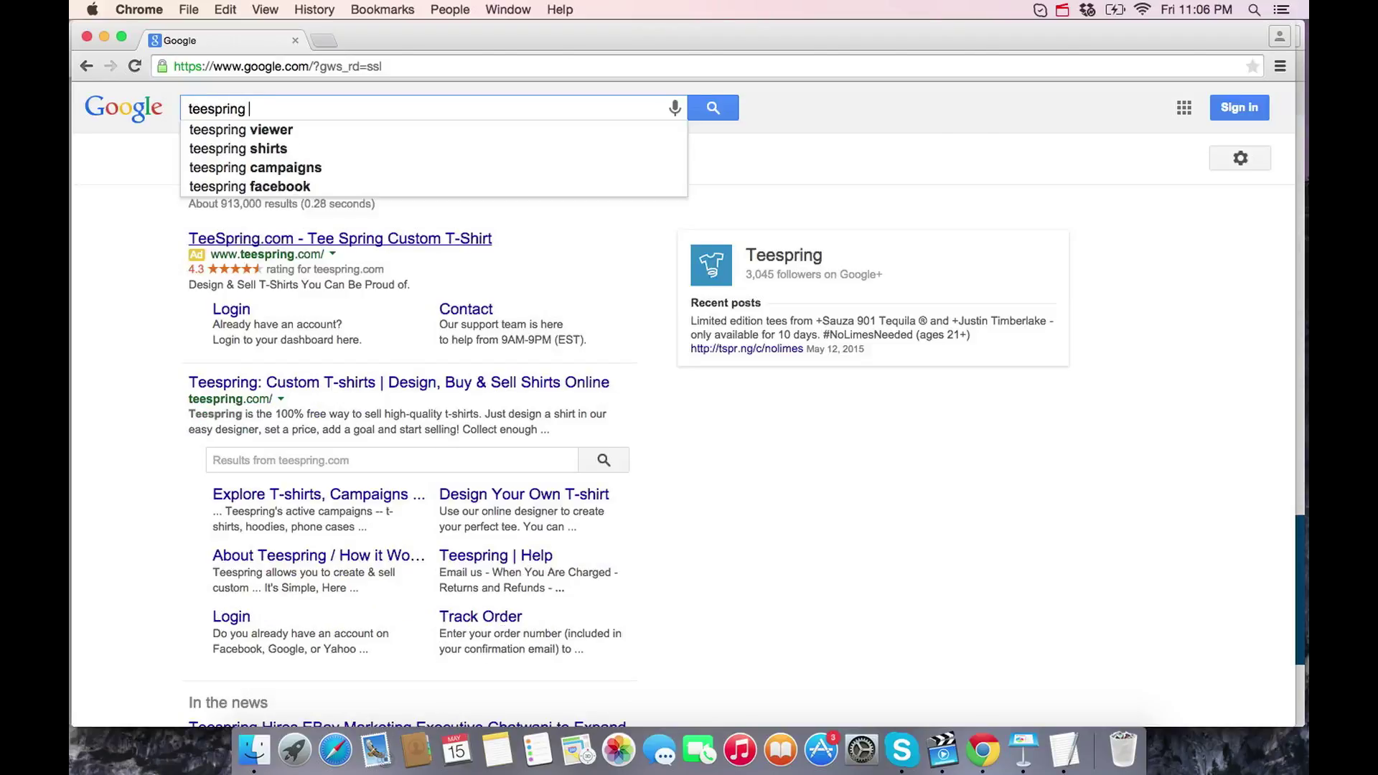
type(" affi")
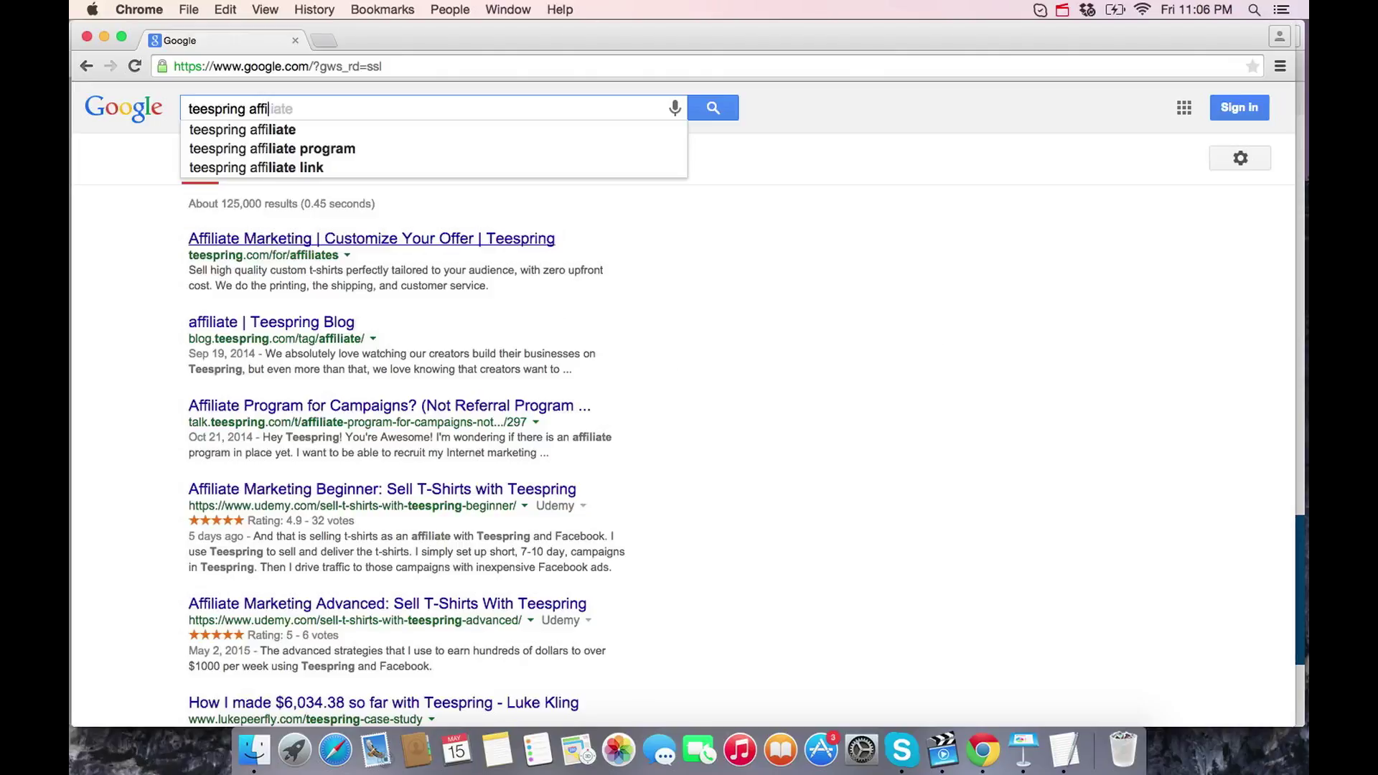
key("Down")
key("Return")
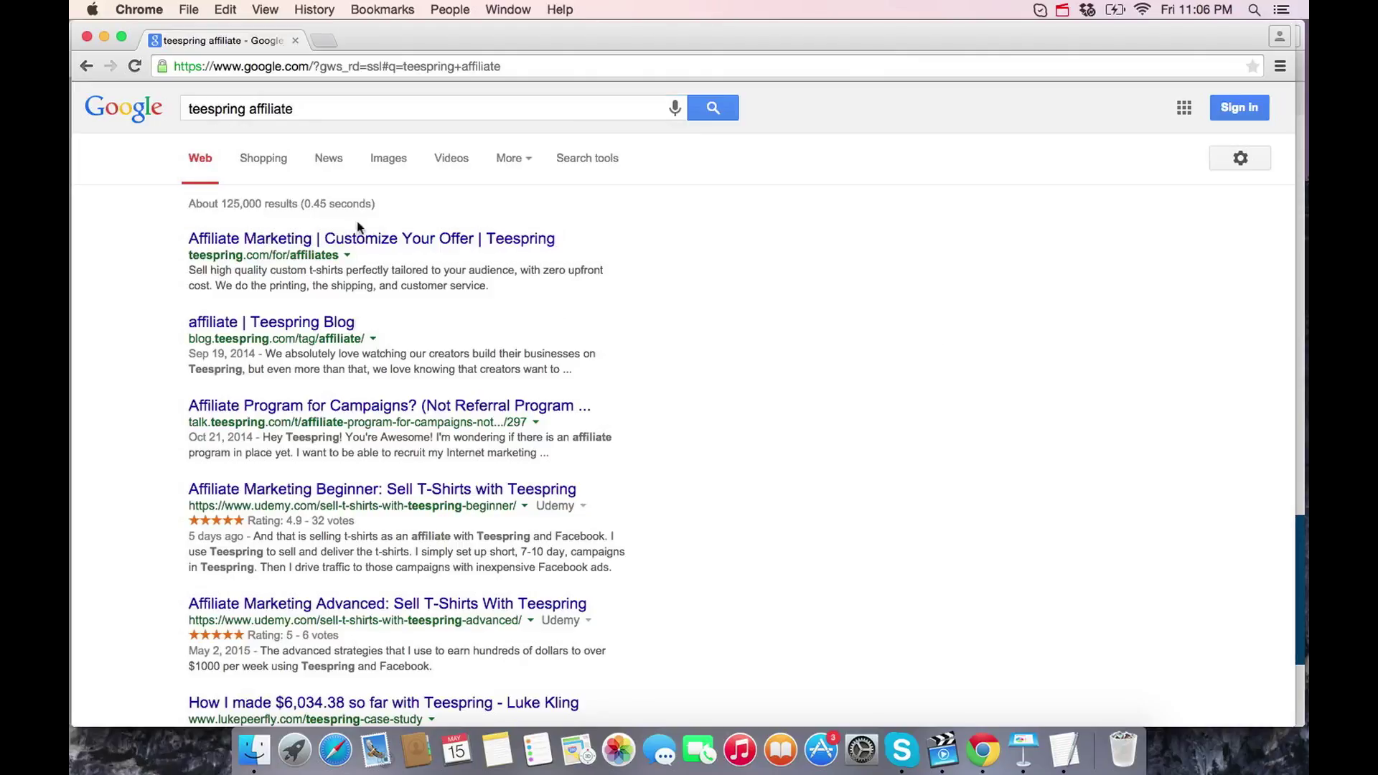
left_click(348, 239)
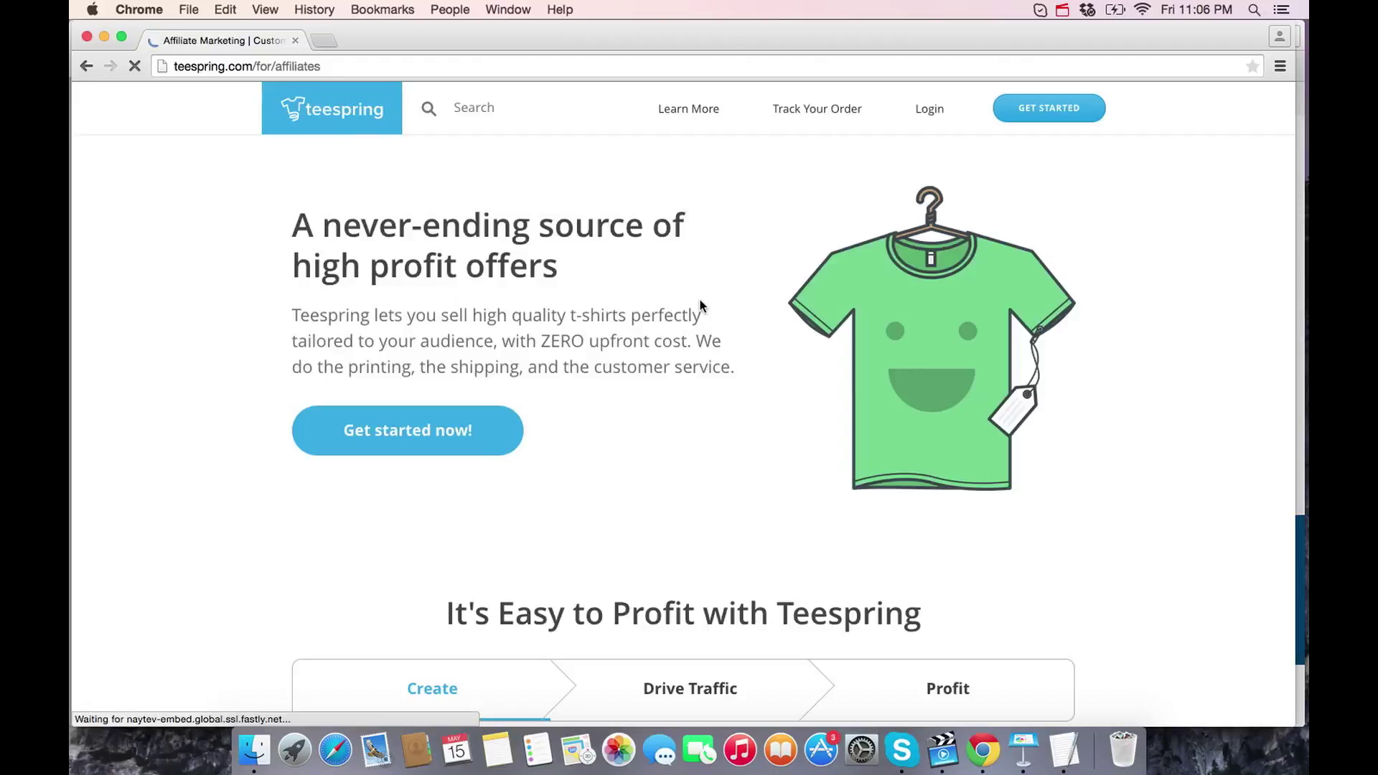
- Log in to Teespring with the account e-mail and password
left_click(923, 115)
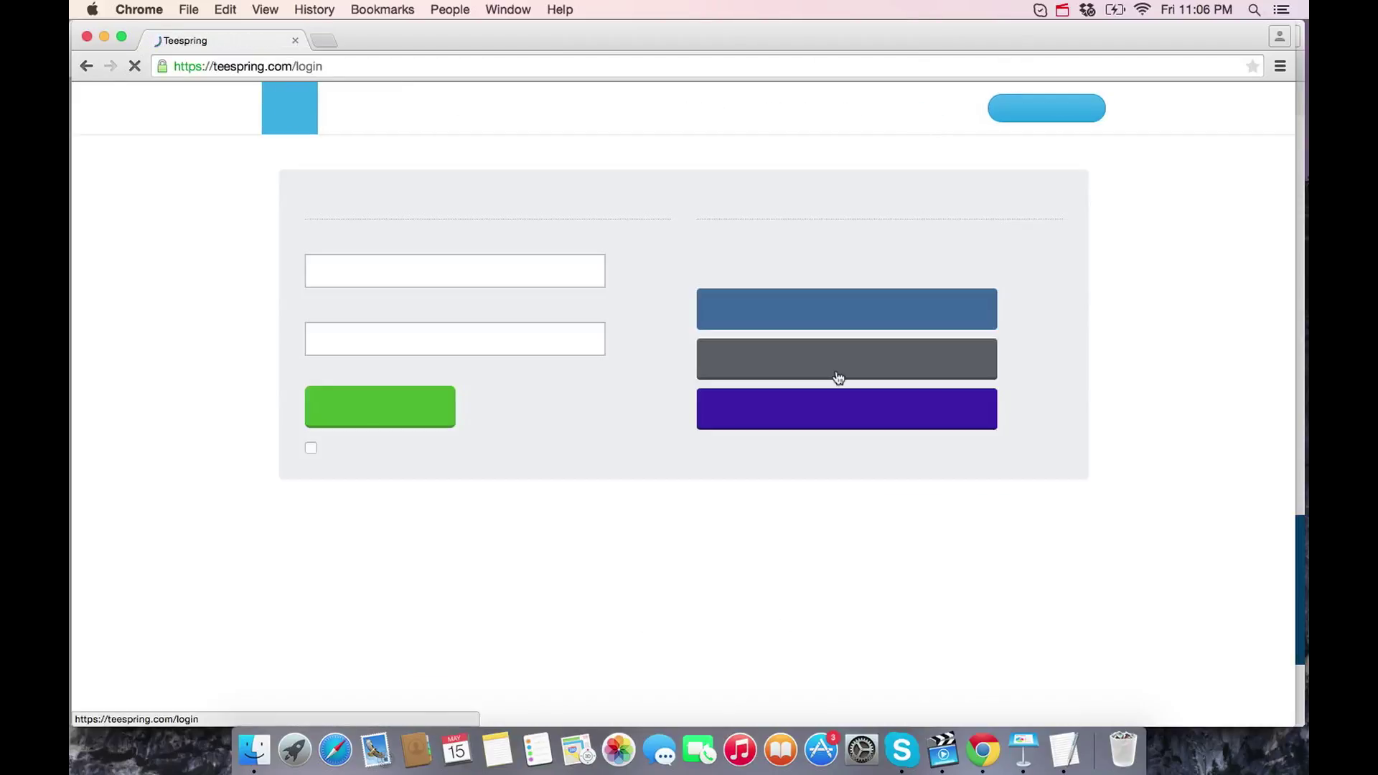
left_click(383, 273)
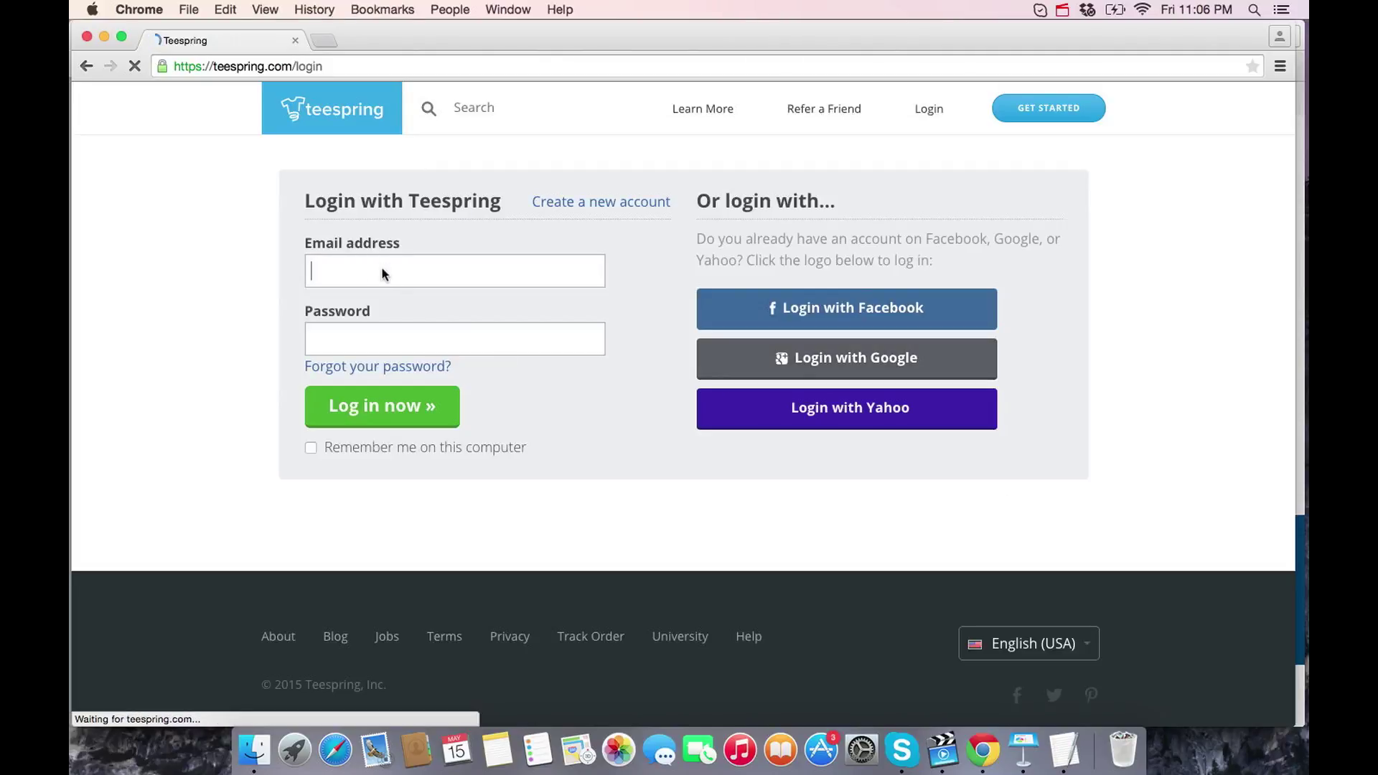
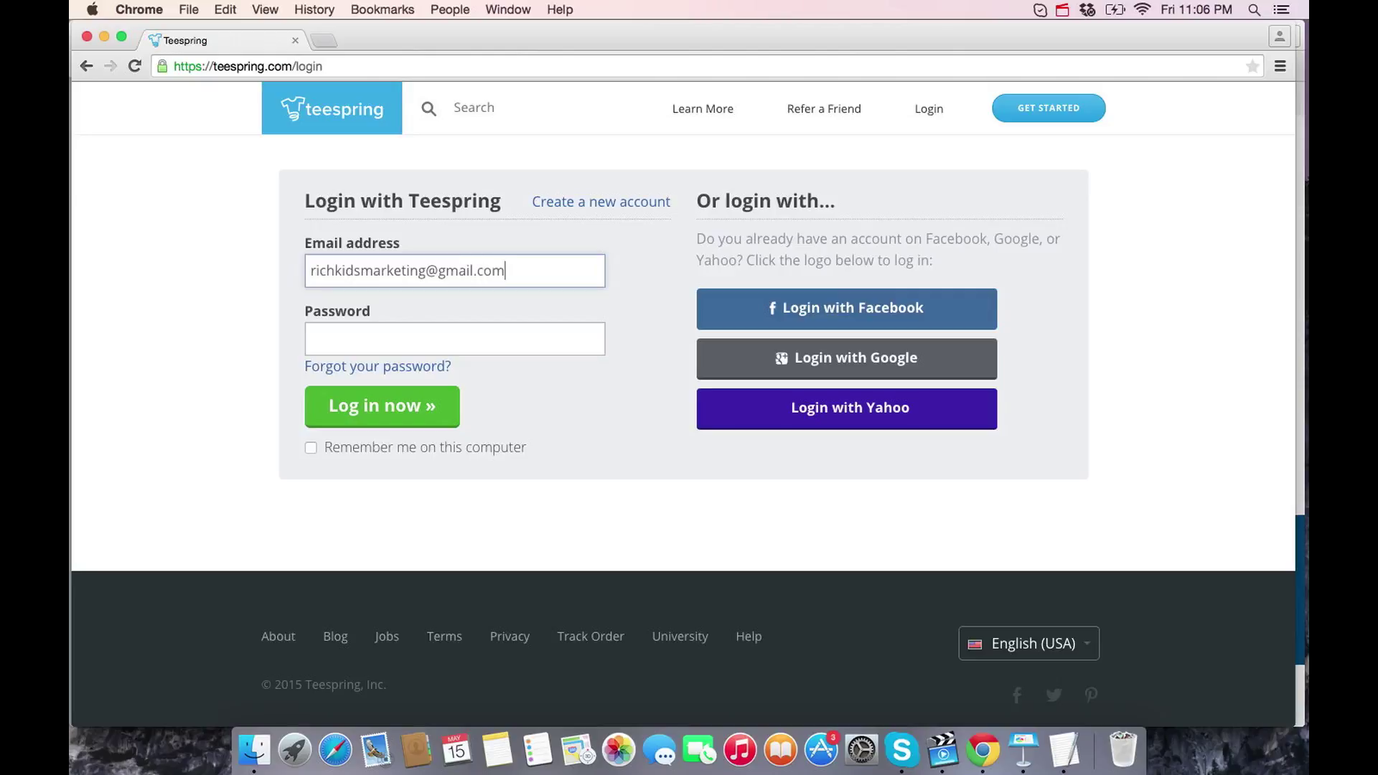
left_click(455, 339)
key("Return")
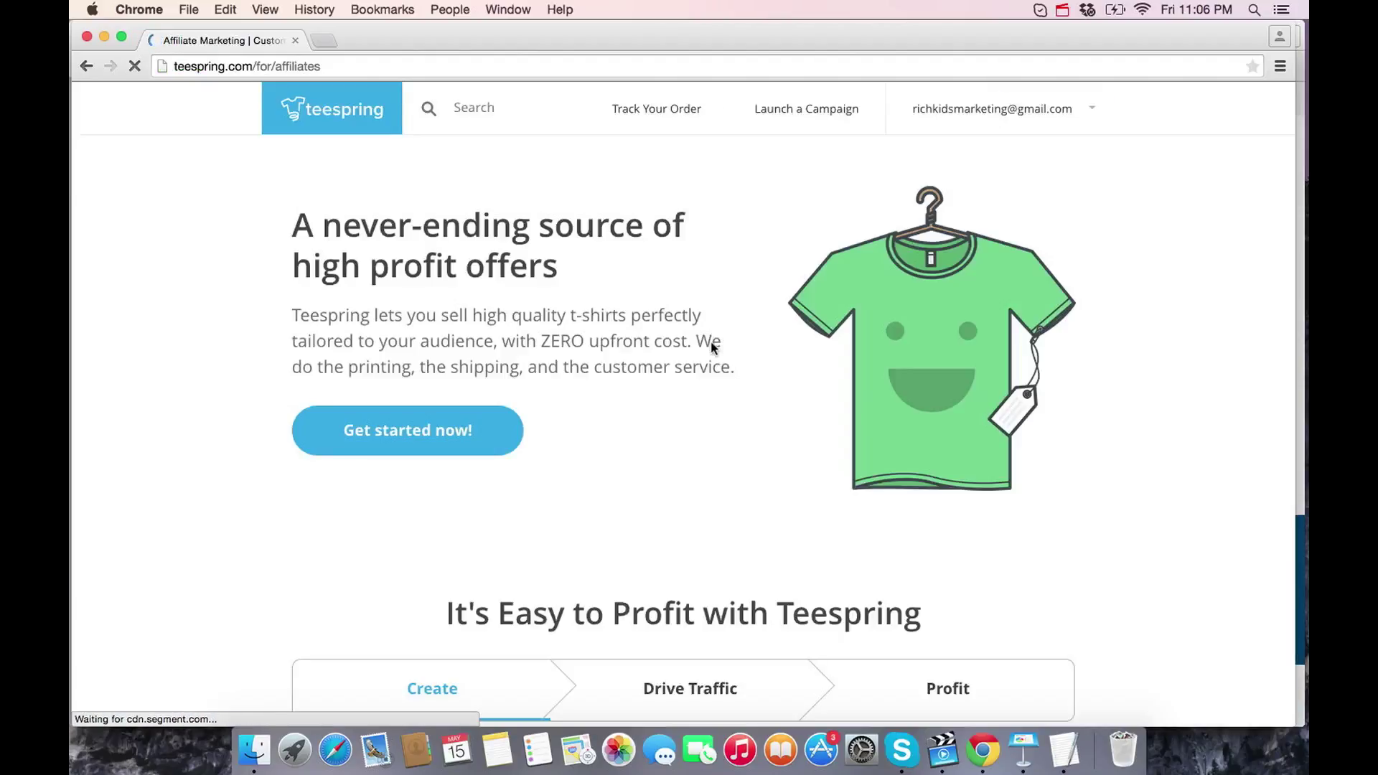
- Decline saving the password for this site and launch a new campaign
scroll(710, 342, "down", 4)
scroll(711, 342, "up", 5)
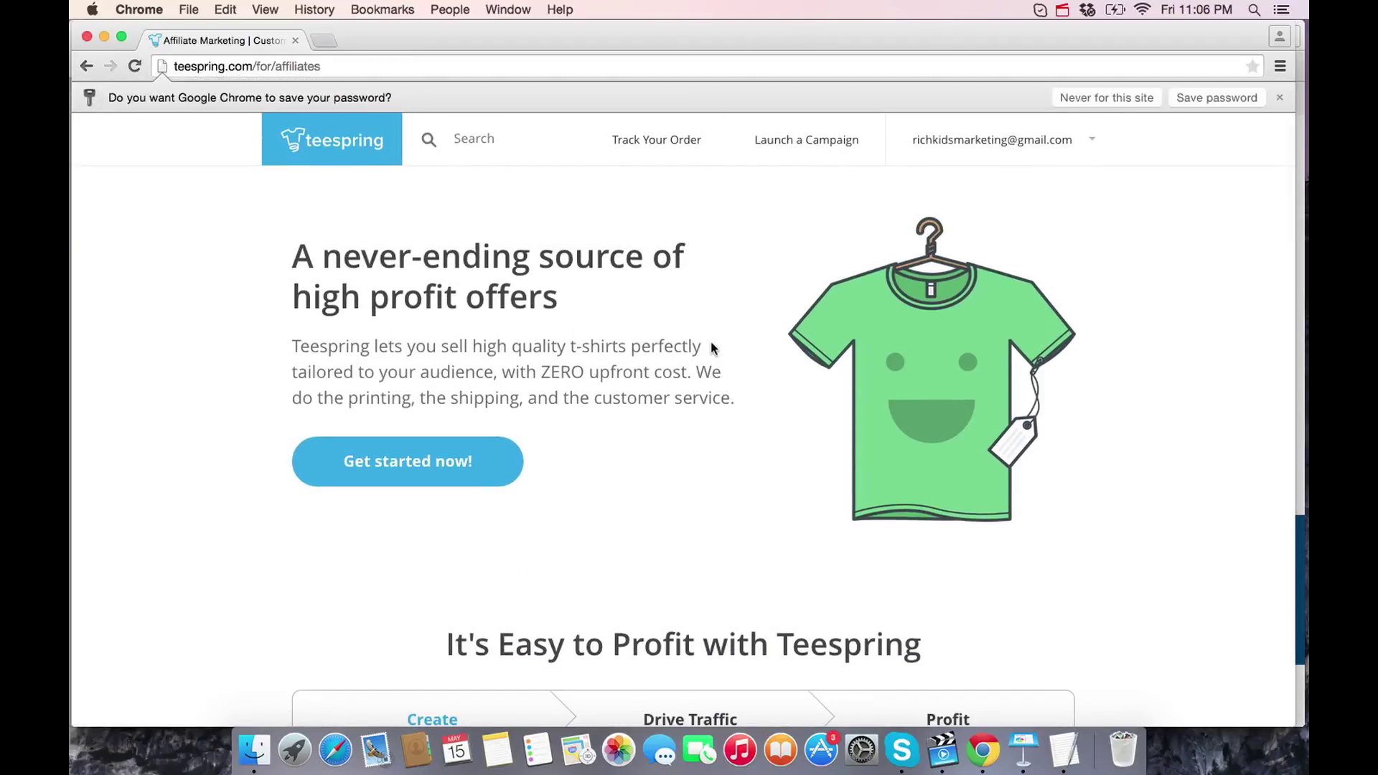
left_click(1126, 101)
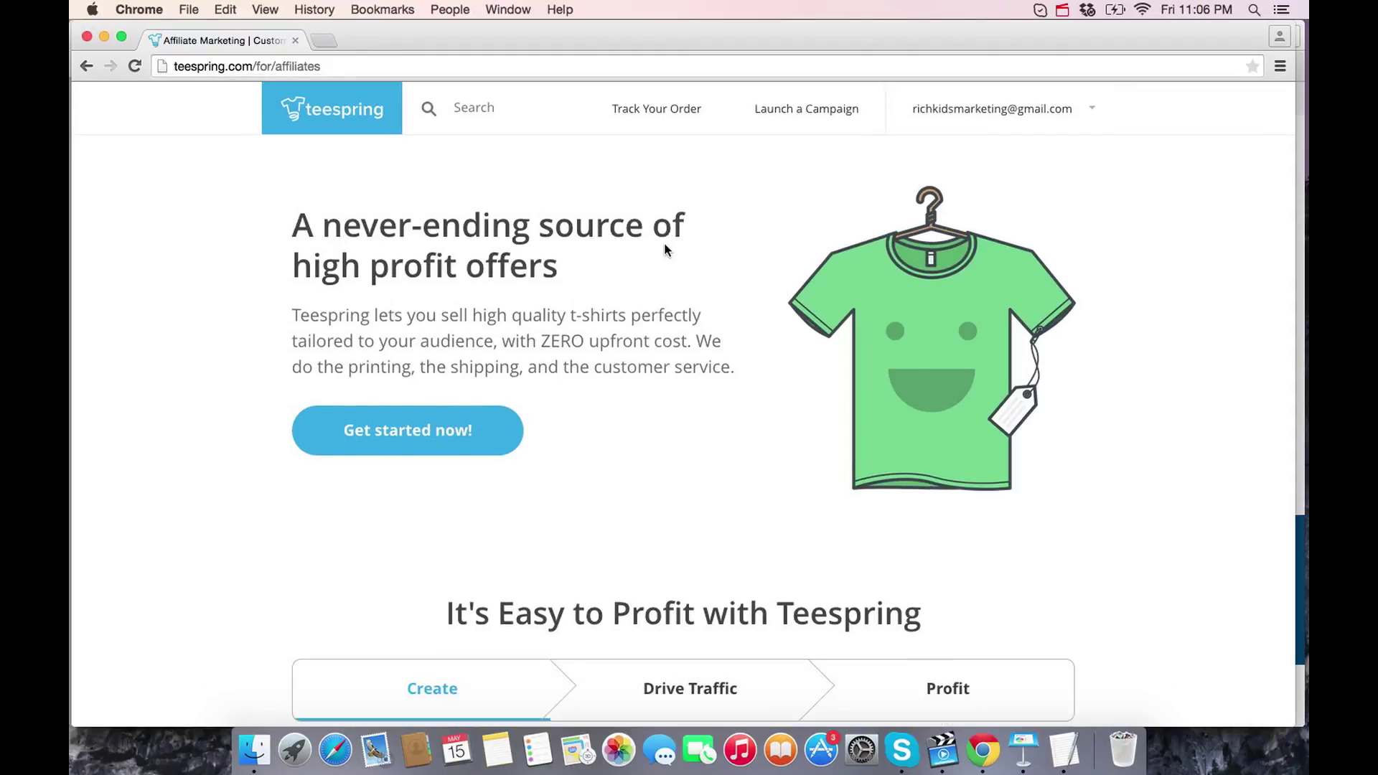
scroll(664, 248, "down", 20)
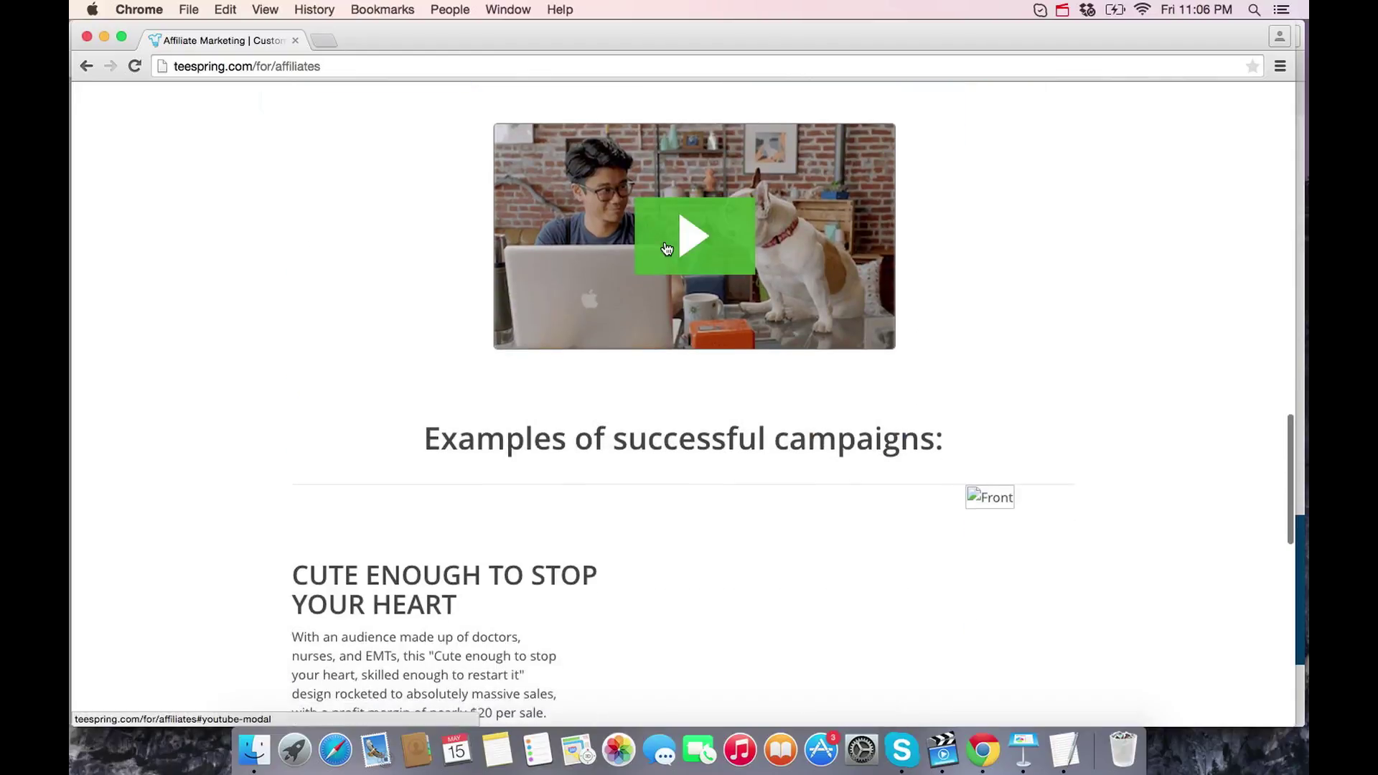
scroll(664, 248, "down", 20)
scroll(664, 240, "up", 19)
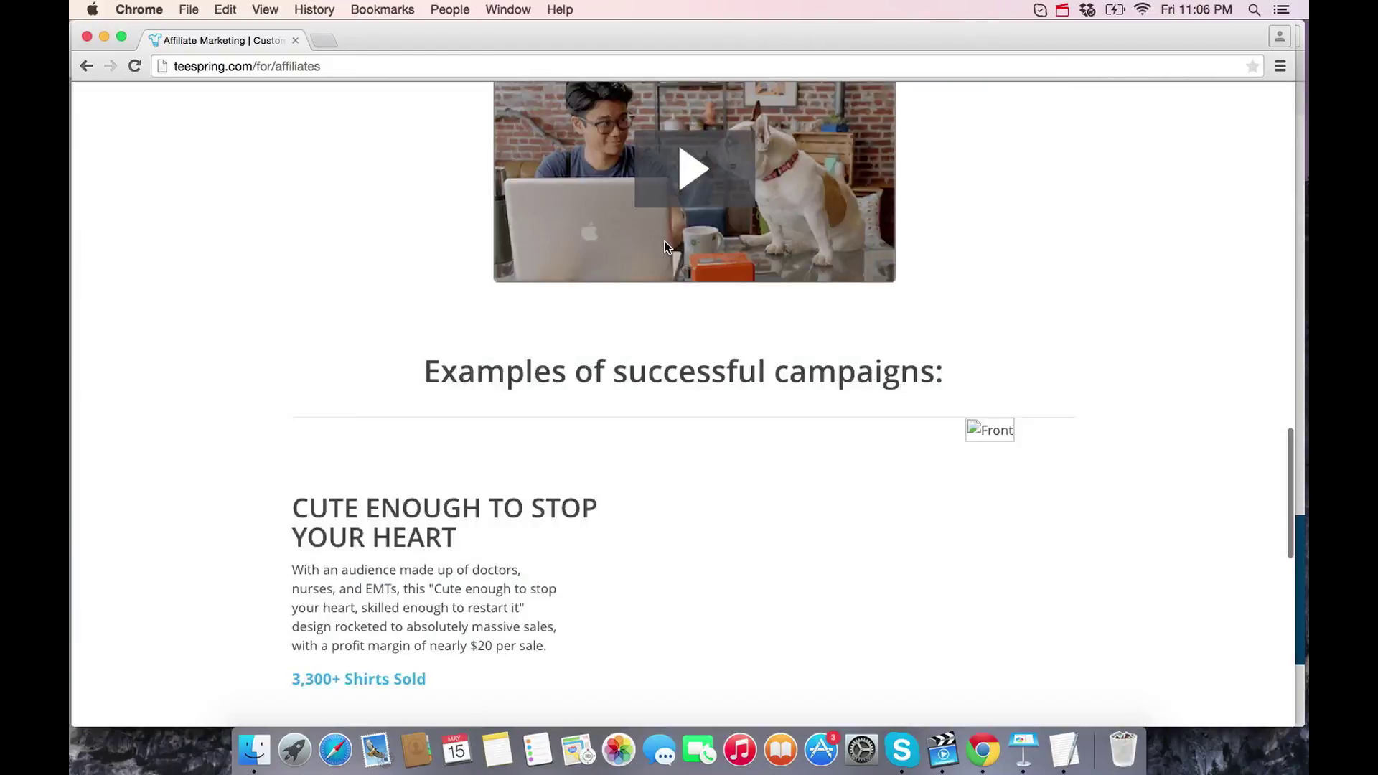
scroll(664, 248, "up", 20)
left_click(793, 110)
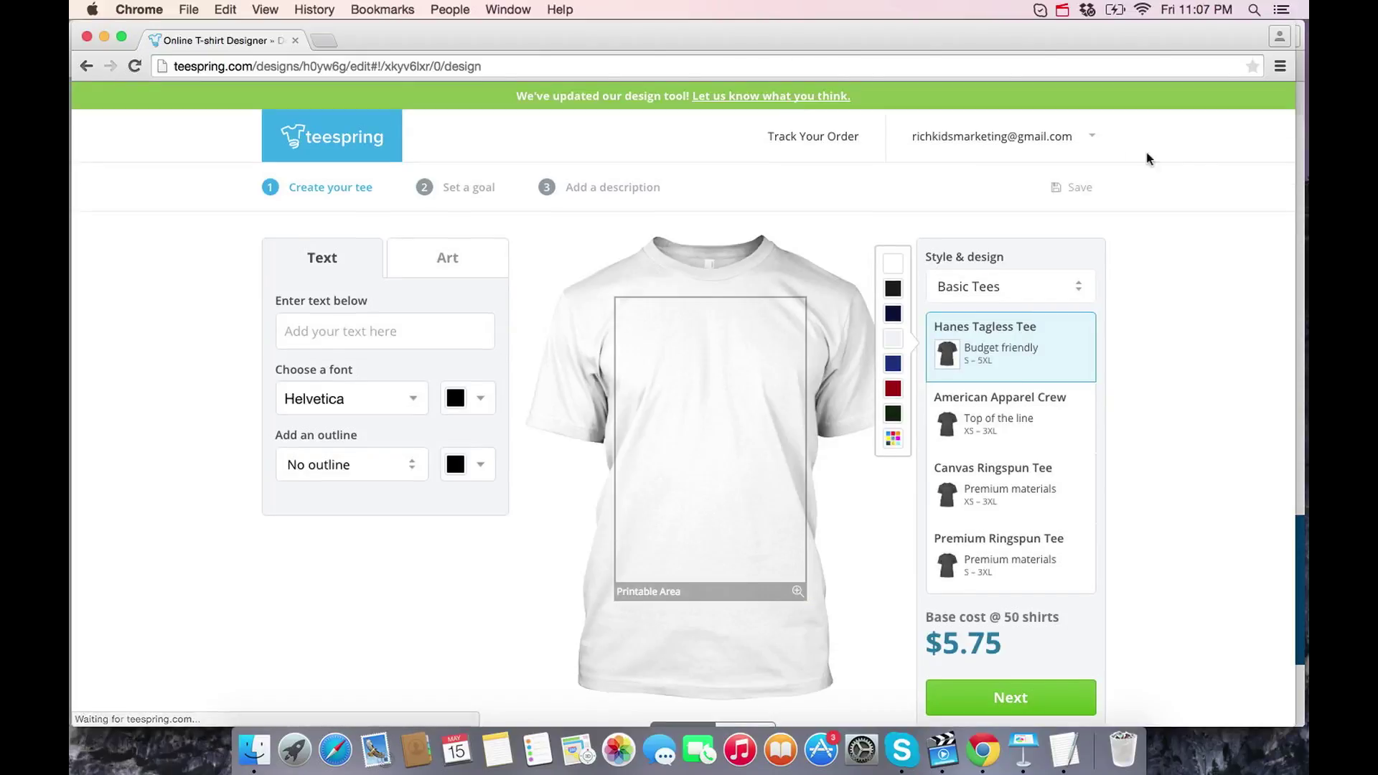
- Add the slogan 'Real gamers wear pink' and shrink it near the shirt top
scroll(1140, 359, "down", 5)
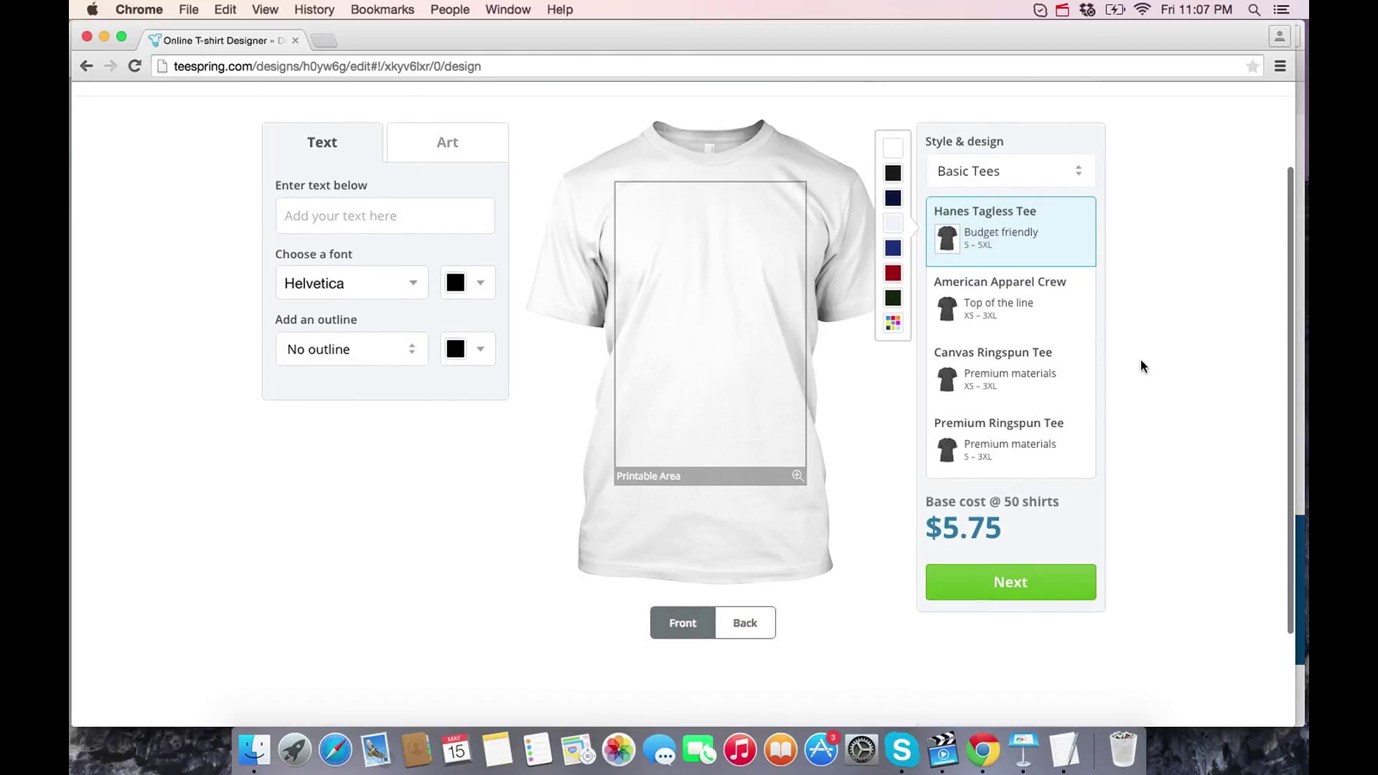
scroll(1139, 359, "up", 5)
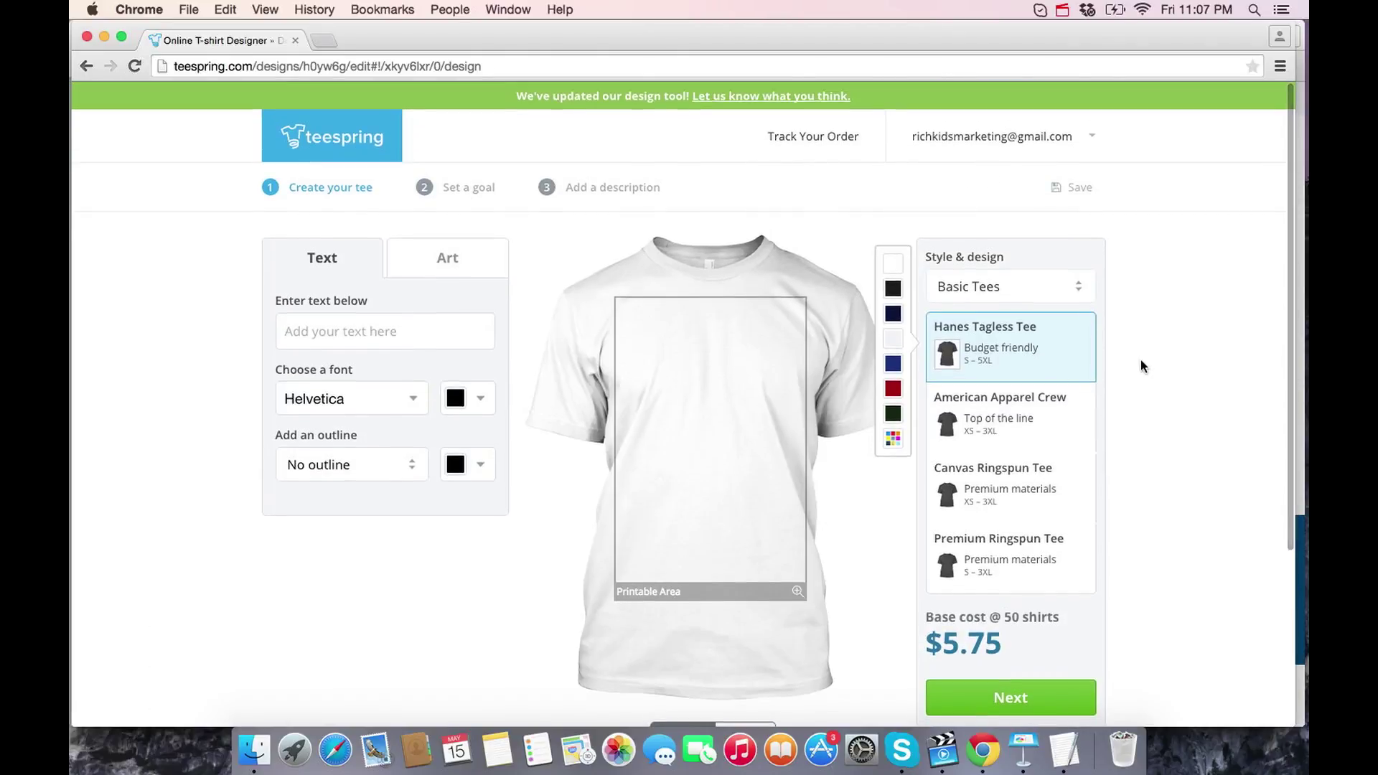
left_click_drag(1012, 650, 938, 643)
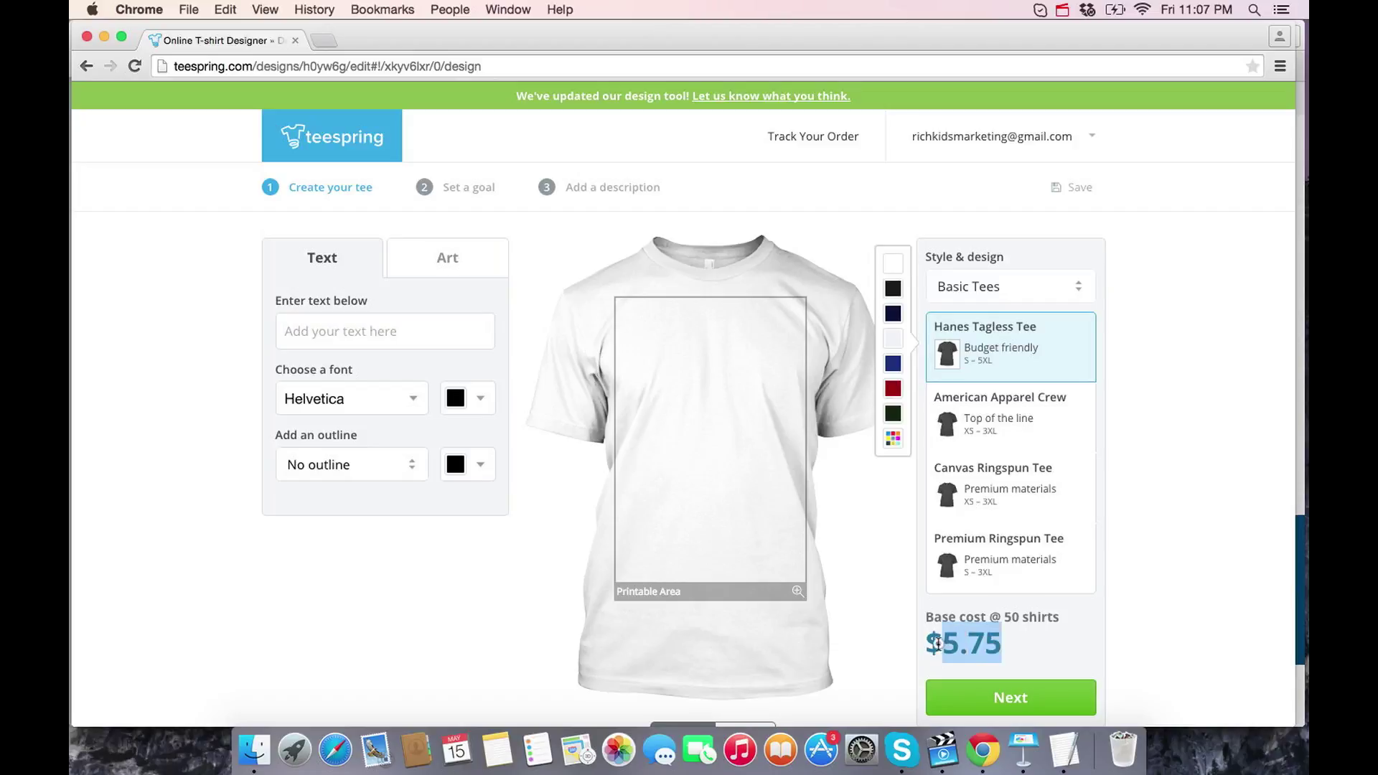
left_click(378, 329)
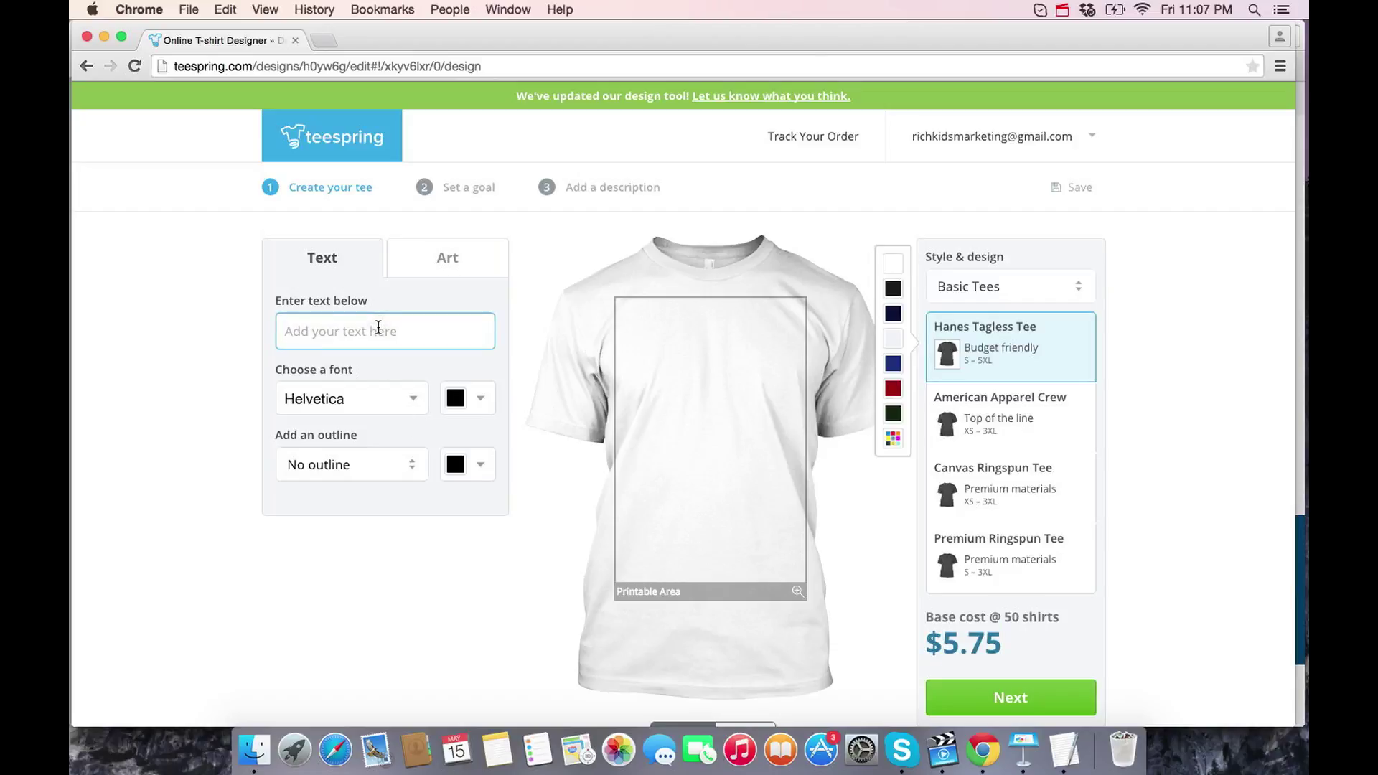
type("Real games")
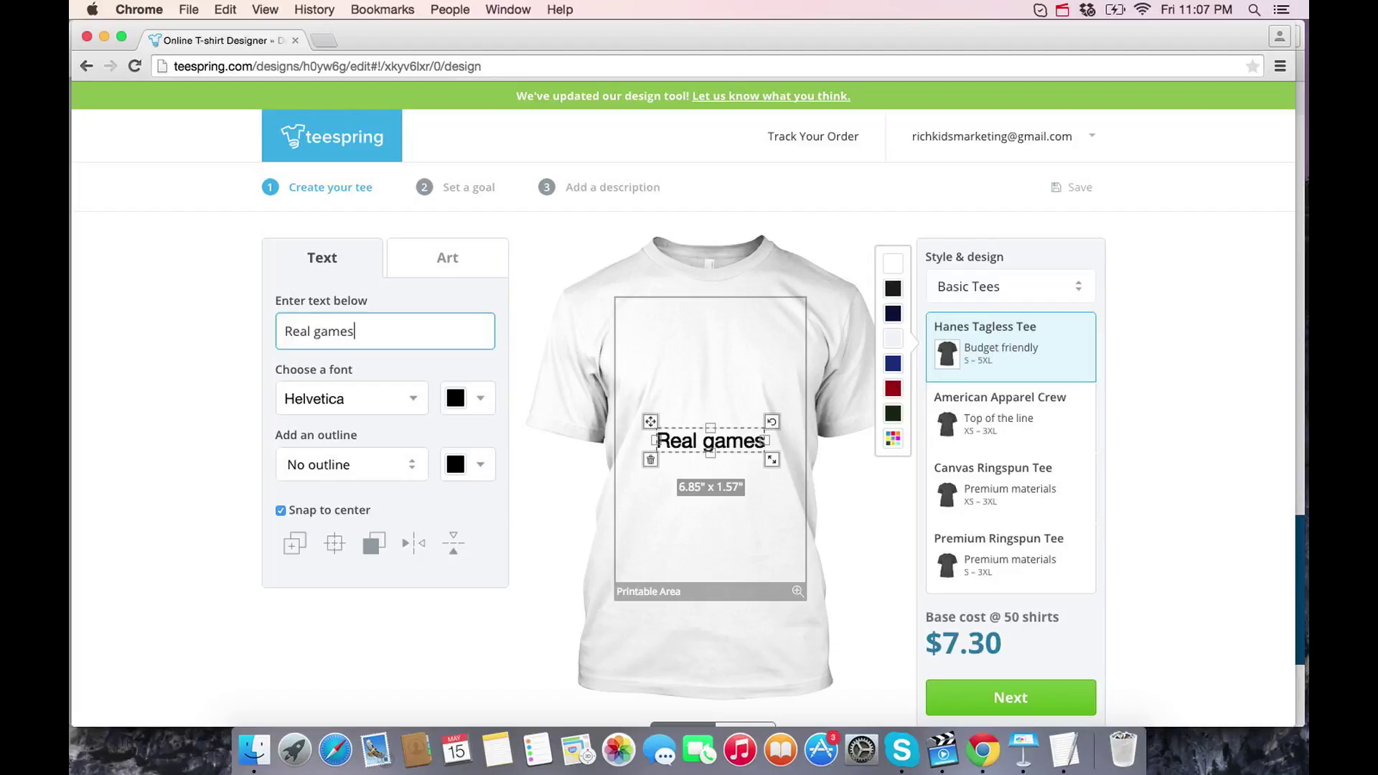
key("BackSpace")
type("rs weara")
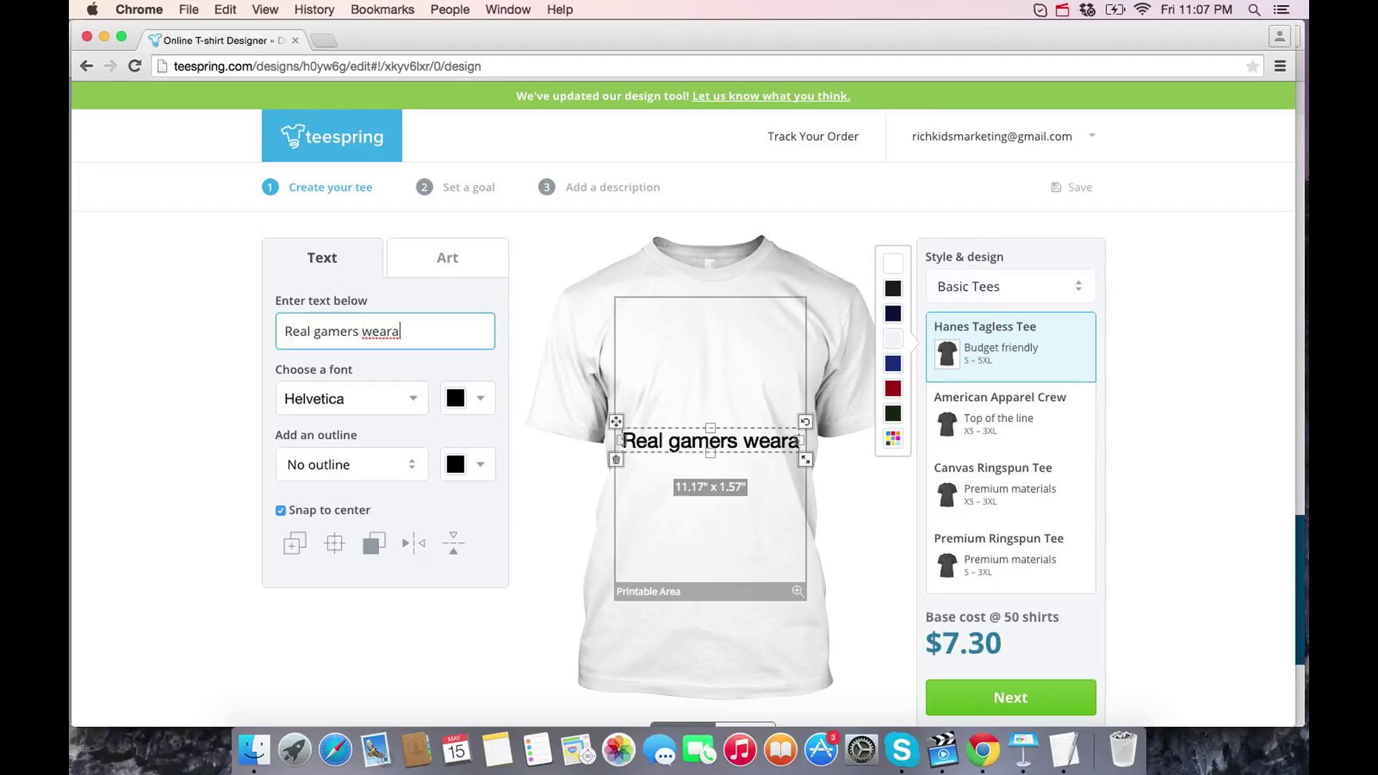
key("BackSpace")
type("pink")
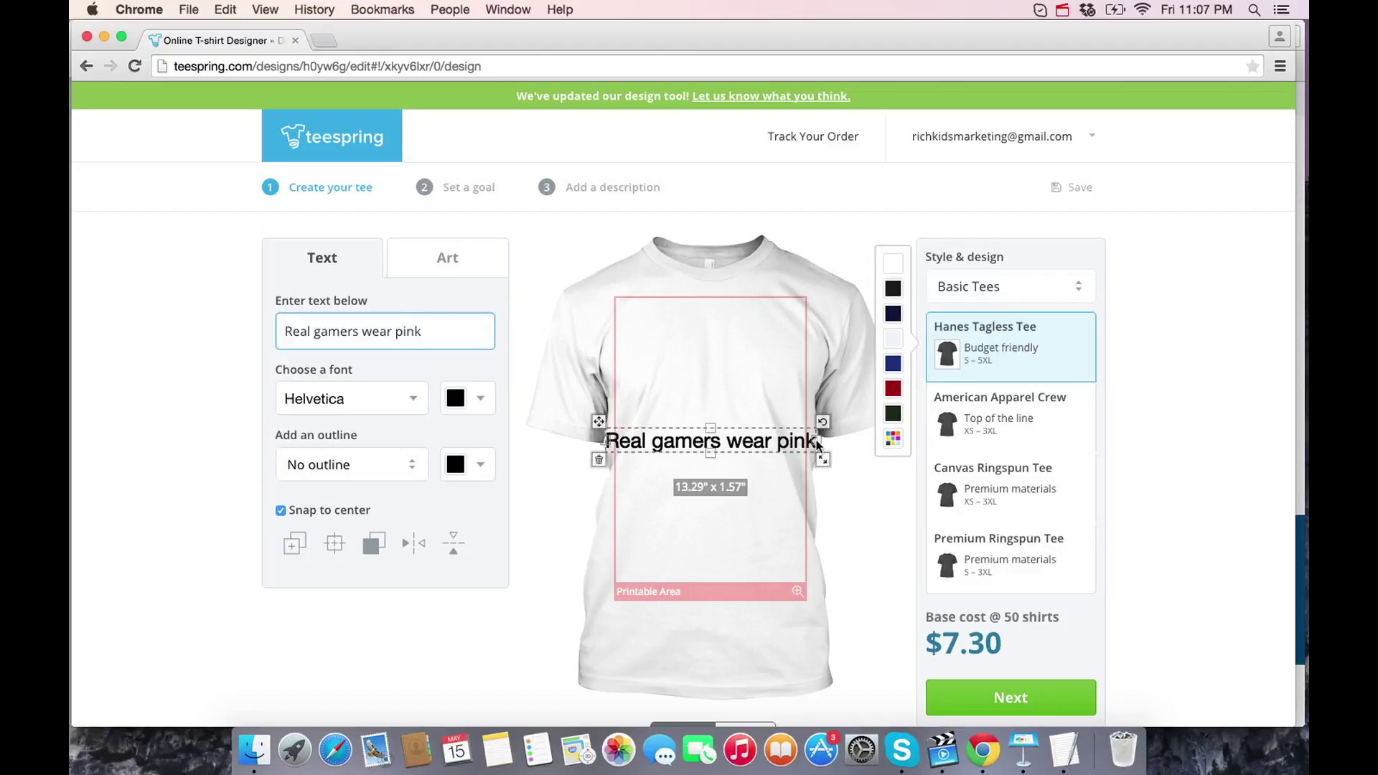
left_click_drag(817, 440, 735, 341)
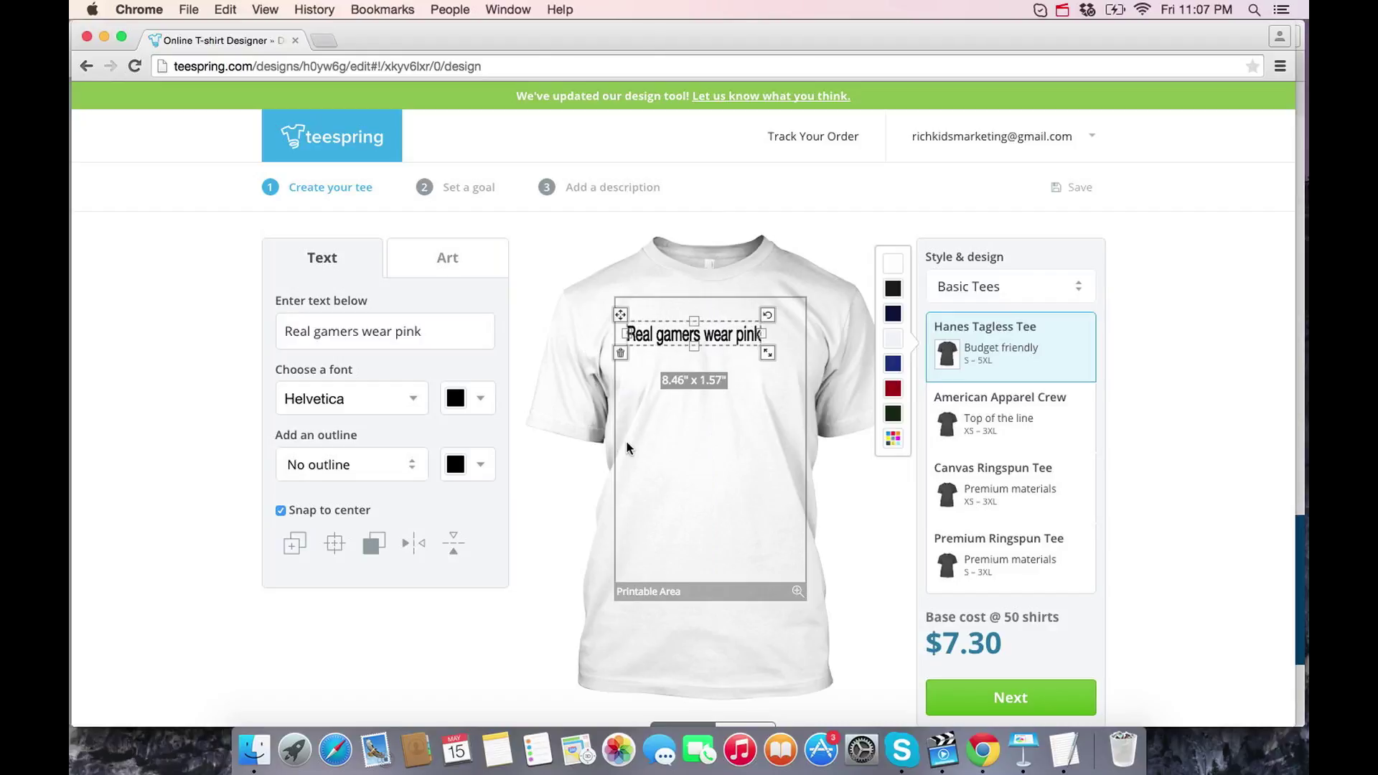
- Retype the slogan as two lines, 'Real Gamers / Wear Pink', and try another shirt colour
key("super+z")
key("super+z")
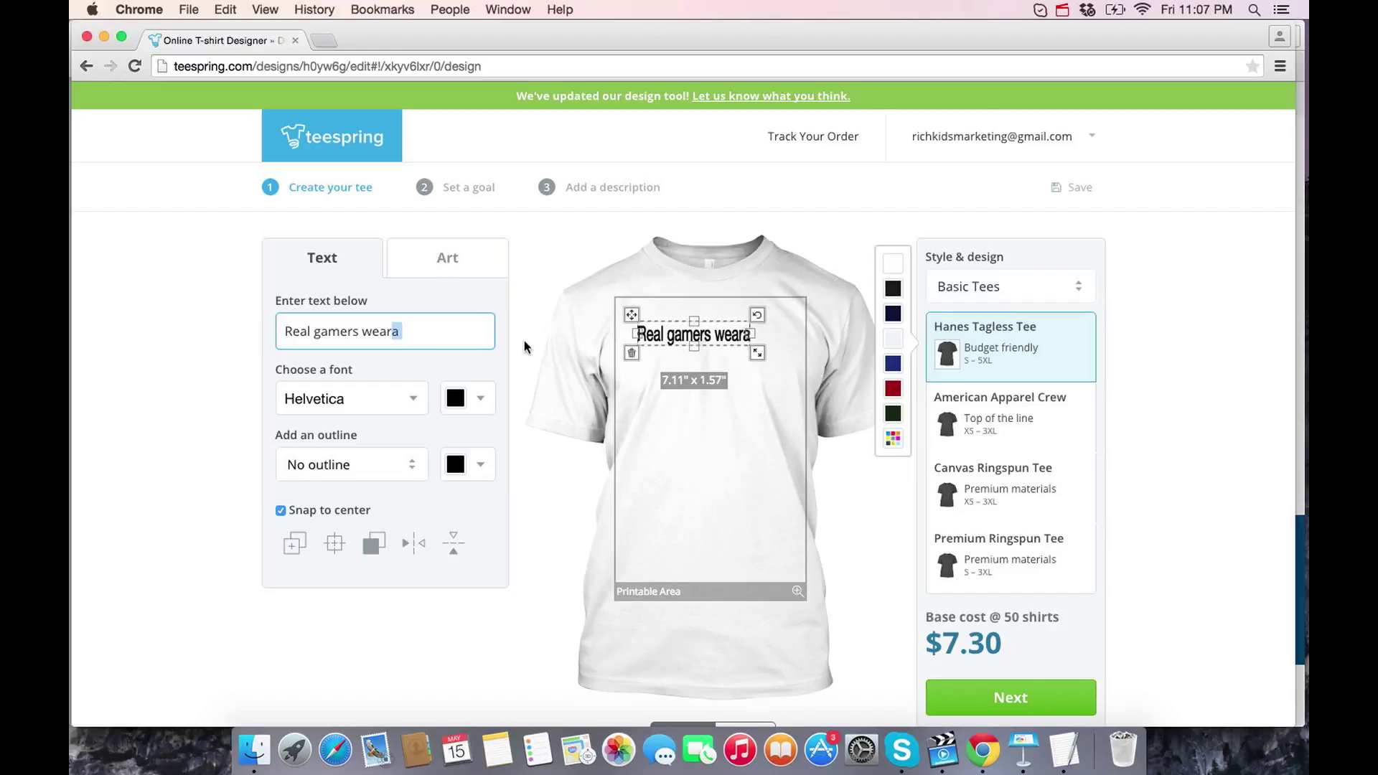
key("BackSpace")
key("BackSpace")
key("BackSpace")
key("BackSpace")
key("BackSpace")
key("BackSpace")
key("BackSpace")
key("BackSpace")
key("BackSpace")
key("BackSpace")
key("BackSpace")
key("BackSpace")
key("BackSpace")
key("BackSpace")
key("BackSpace")
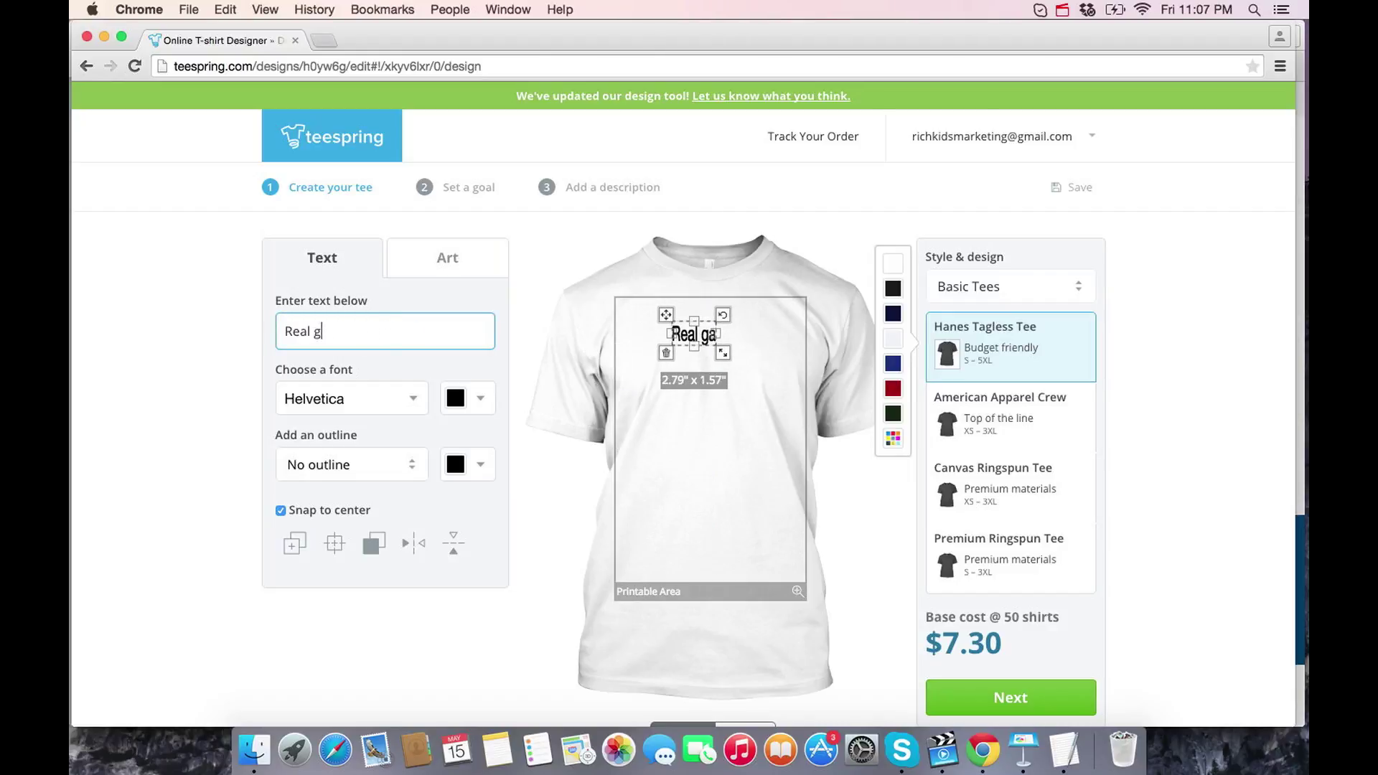
key("BackSpace")
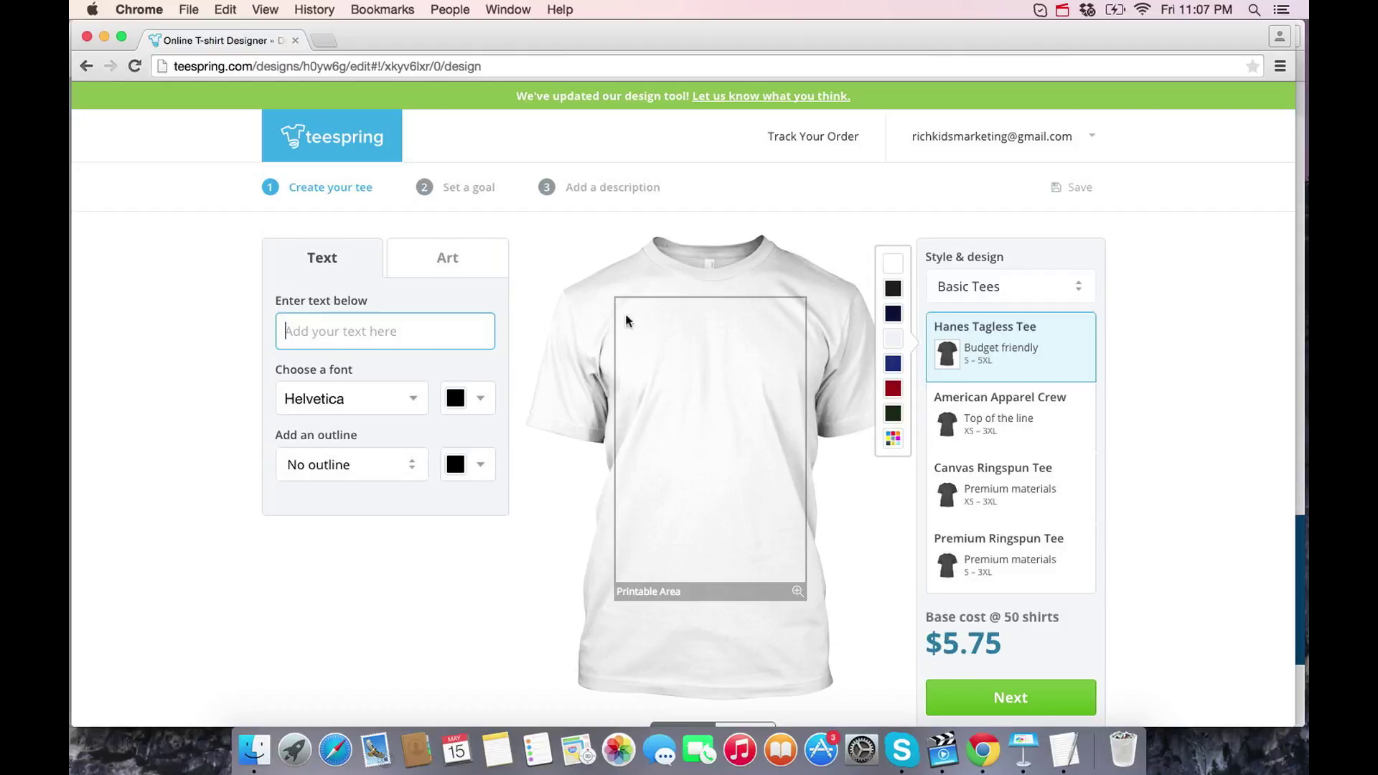
type("Real g")
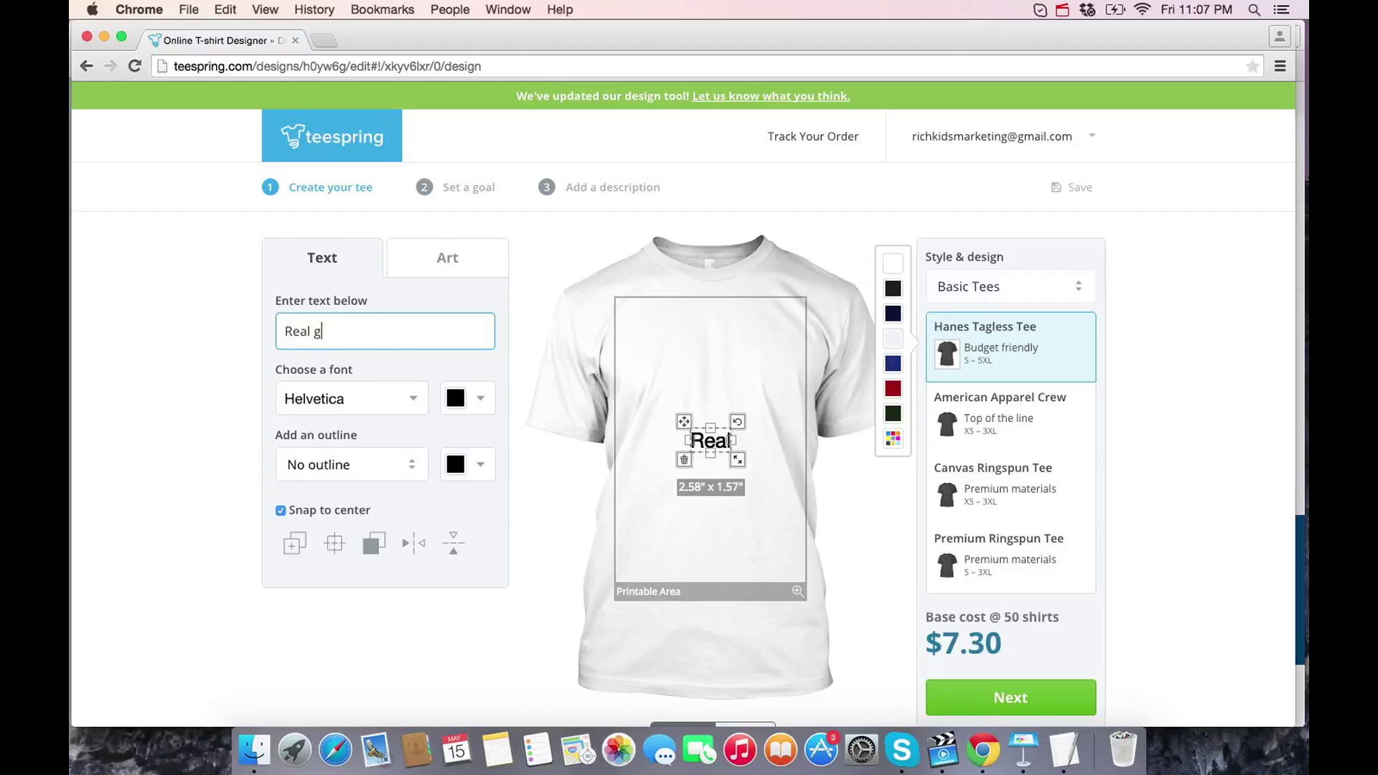
type("ame")
key("BackSpace")
key("BackSpace")
key("BackSpace")
key("BackSpace")
type("Ga")
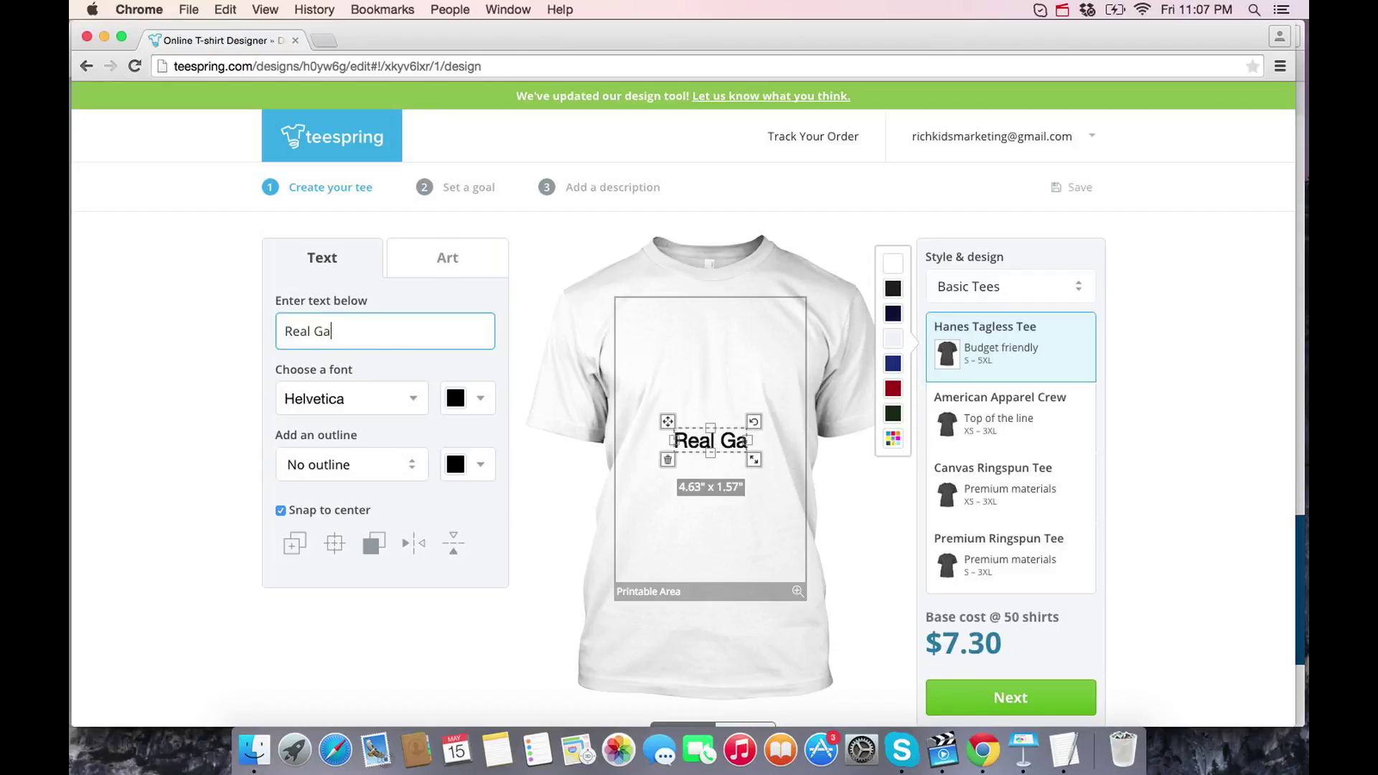
type("mers")
key("Return")
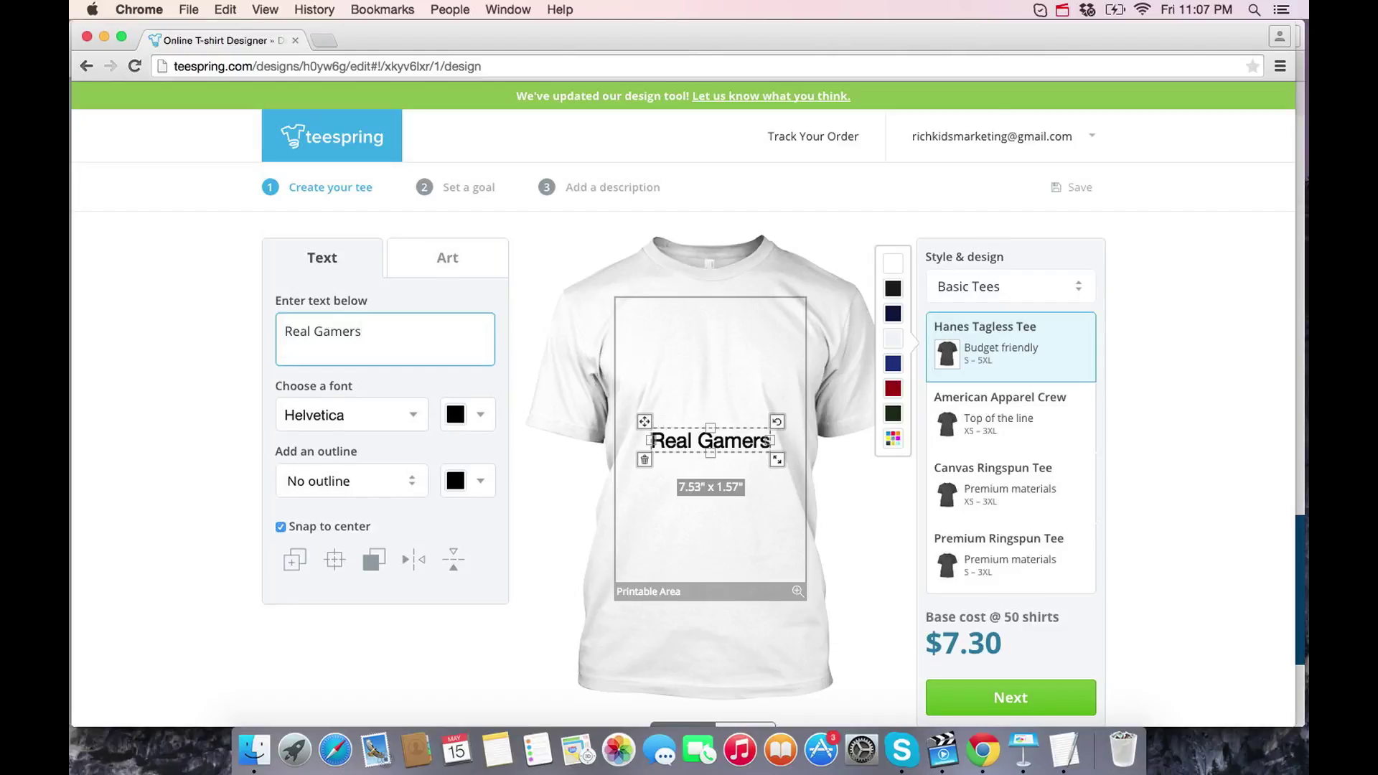
type("Wear Pink")
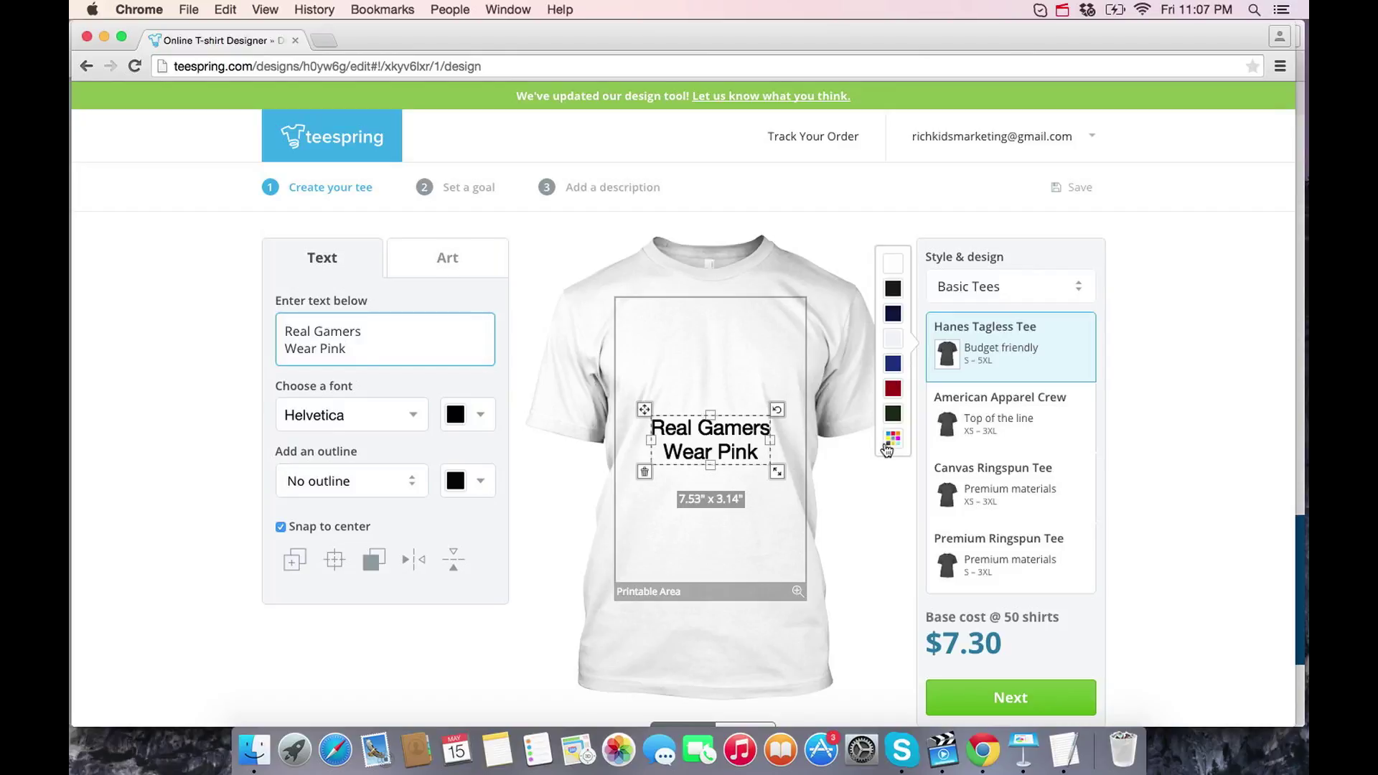
mouse_move(893, 438)
left_click(893, 414)
- Make the shirt pink and restyle the slogan in Creampuff with no outline
left_click(872, 388)
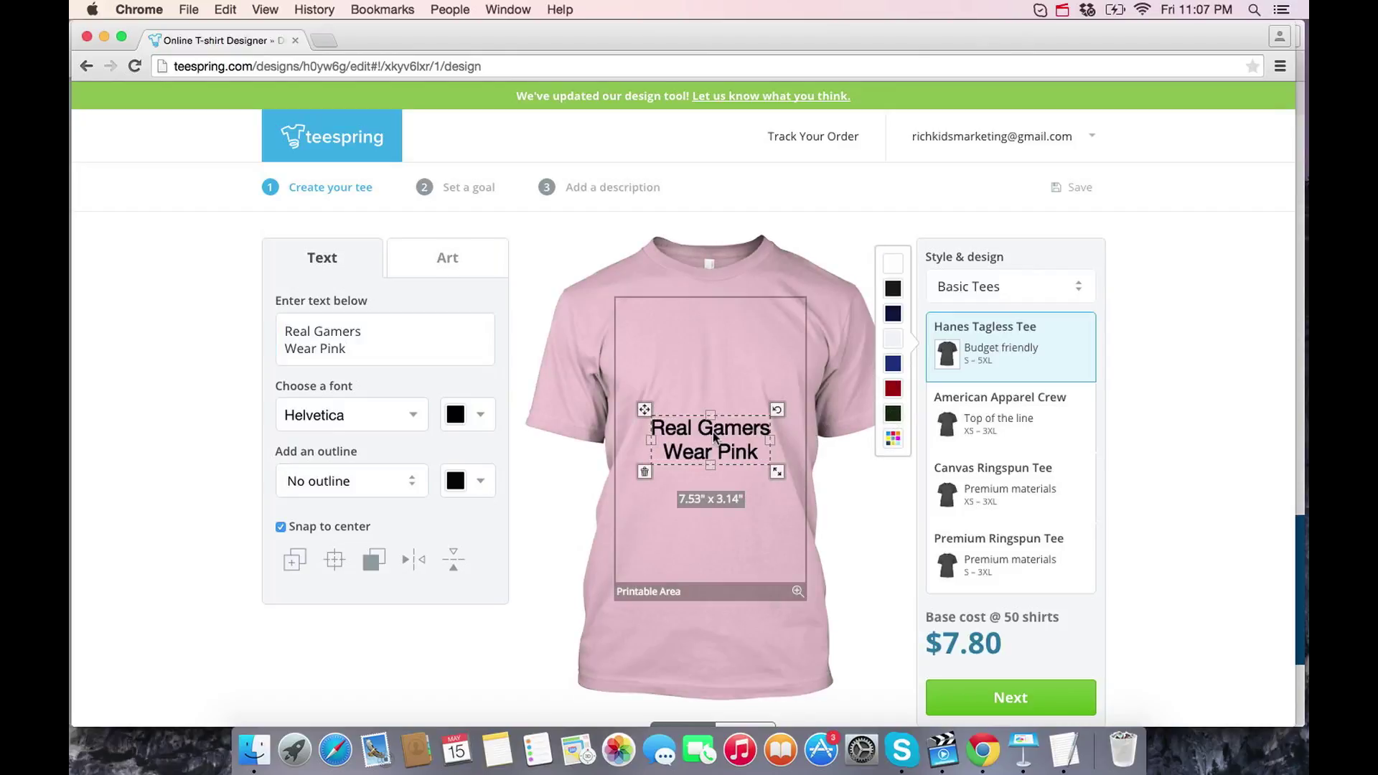
left_click(367, 427)
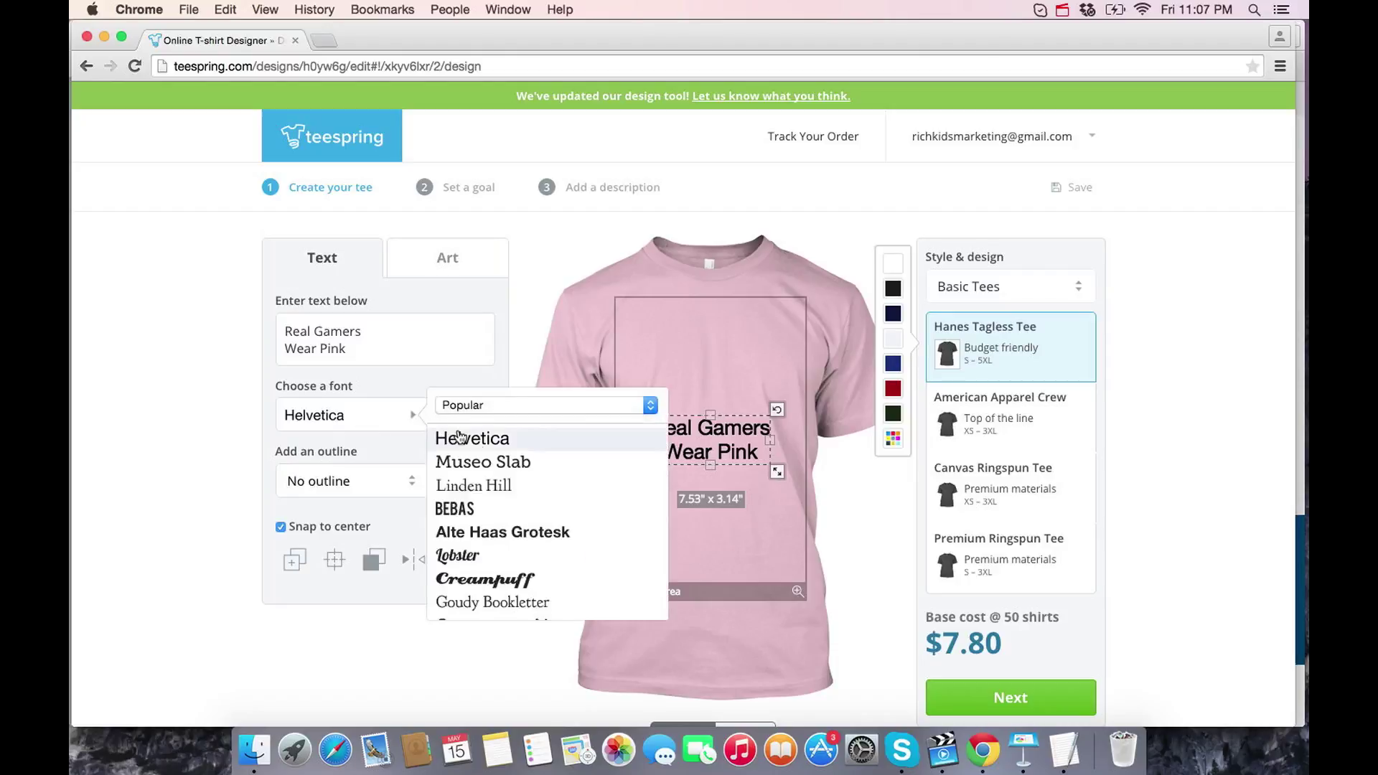
scroll(505, 531, "down", 5)
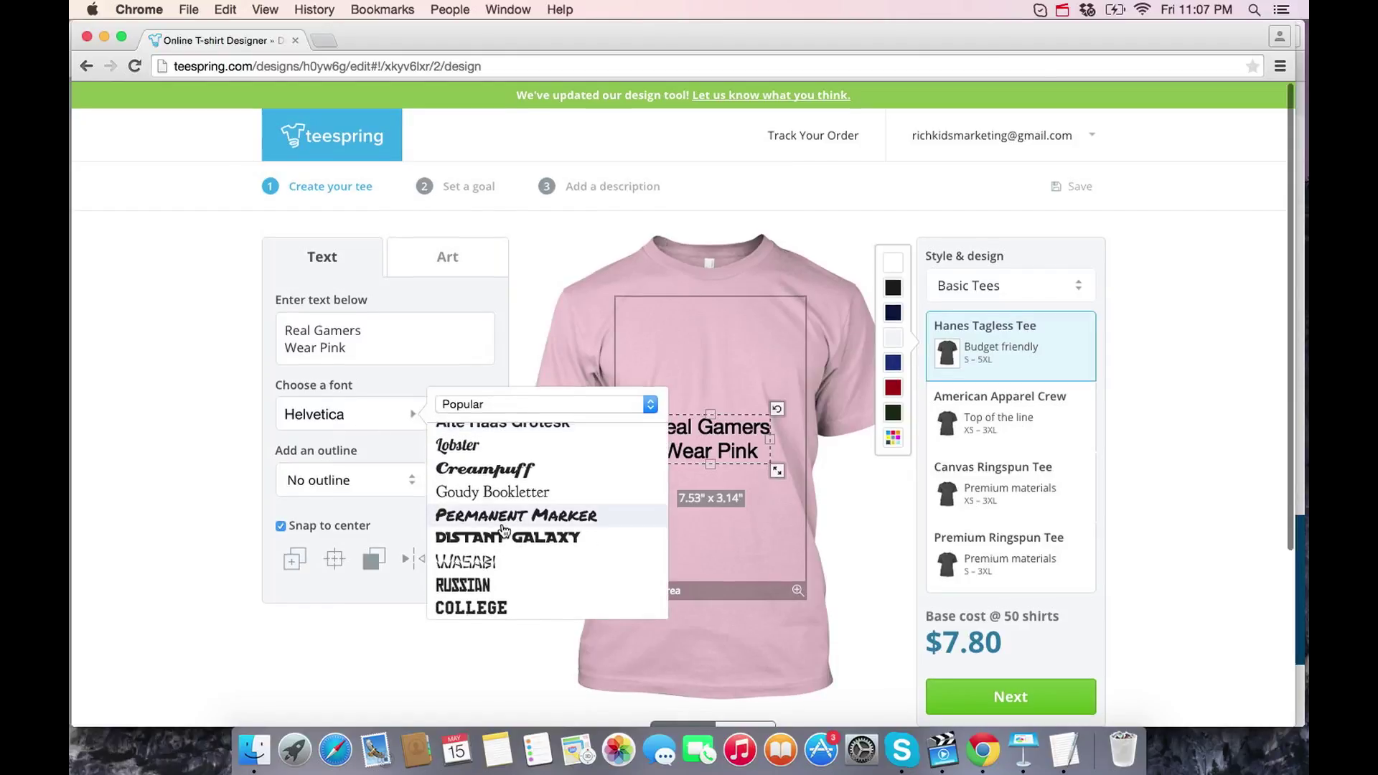
scroll(486, 500, "up", 2)
left_click(485, 491)
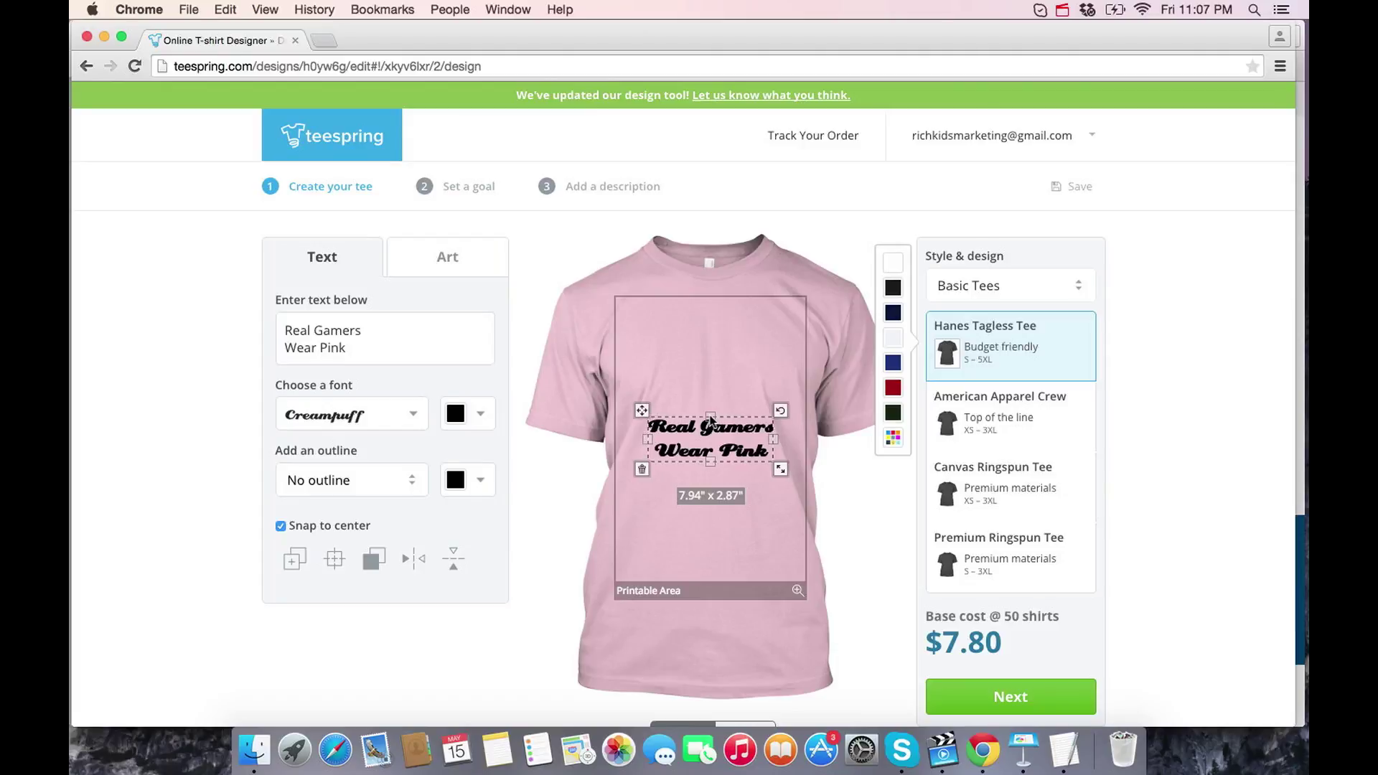
left_click(334, 478)
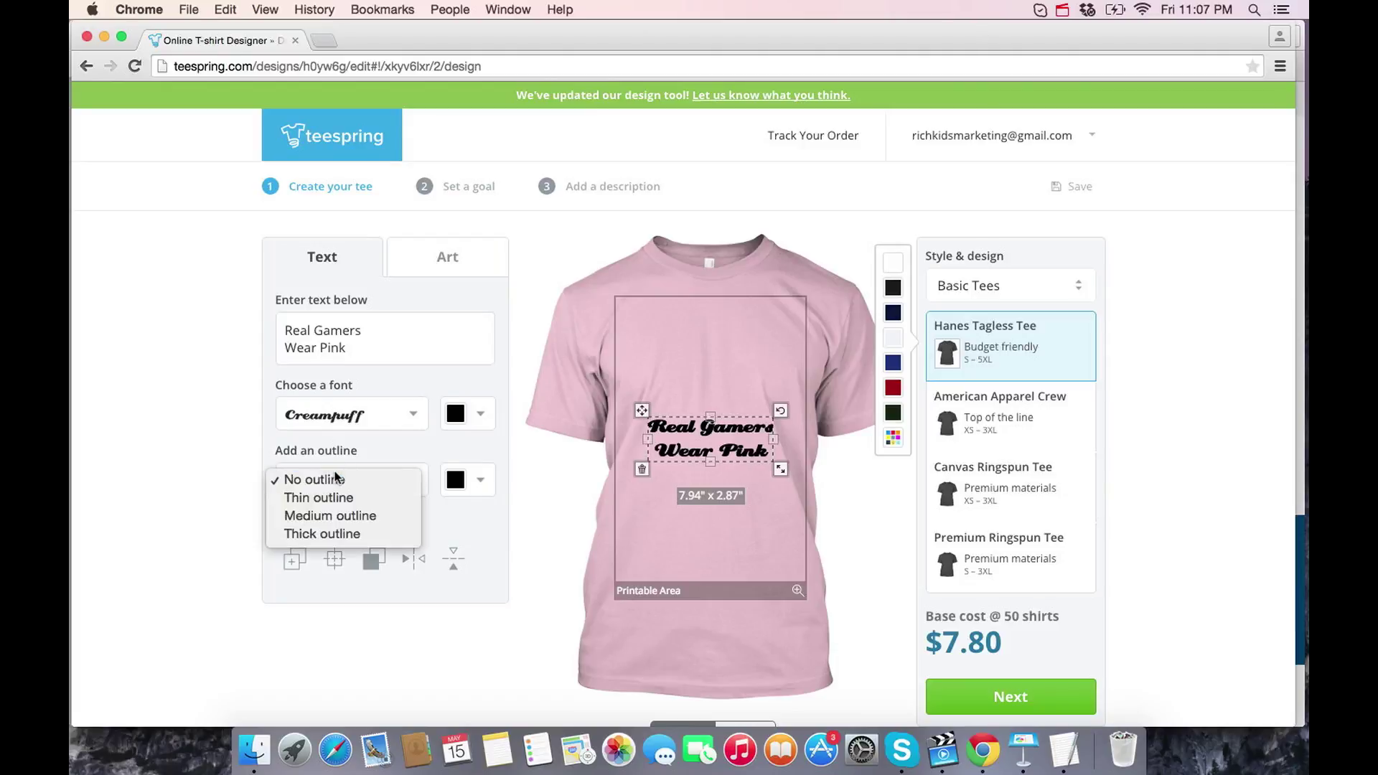
left_click(178, 472)
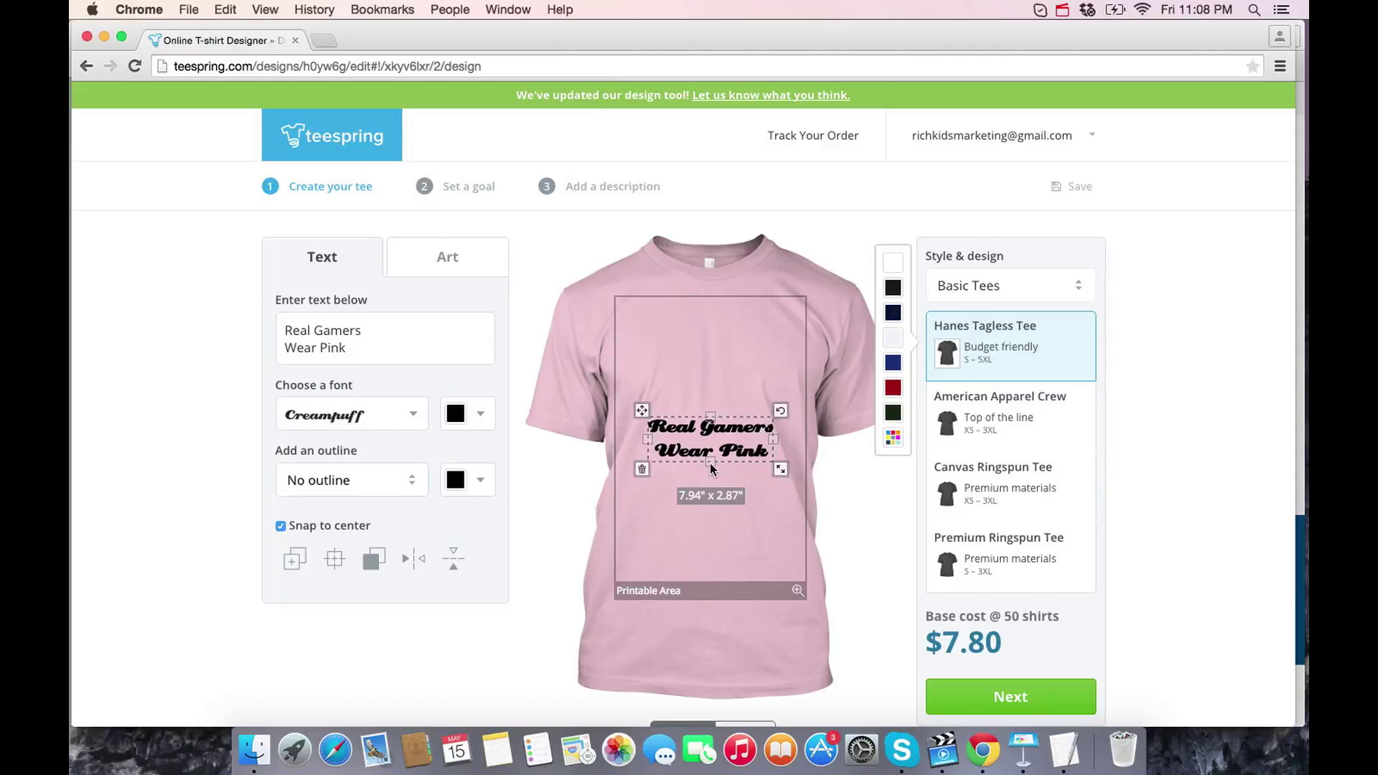
- Enlarge the slogan and move it up toward the collar, then delete it
left_click_drag(709, 462, 713, 532)
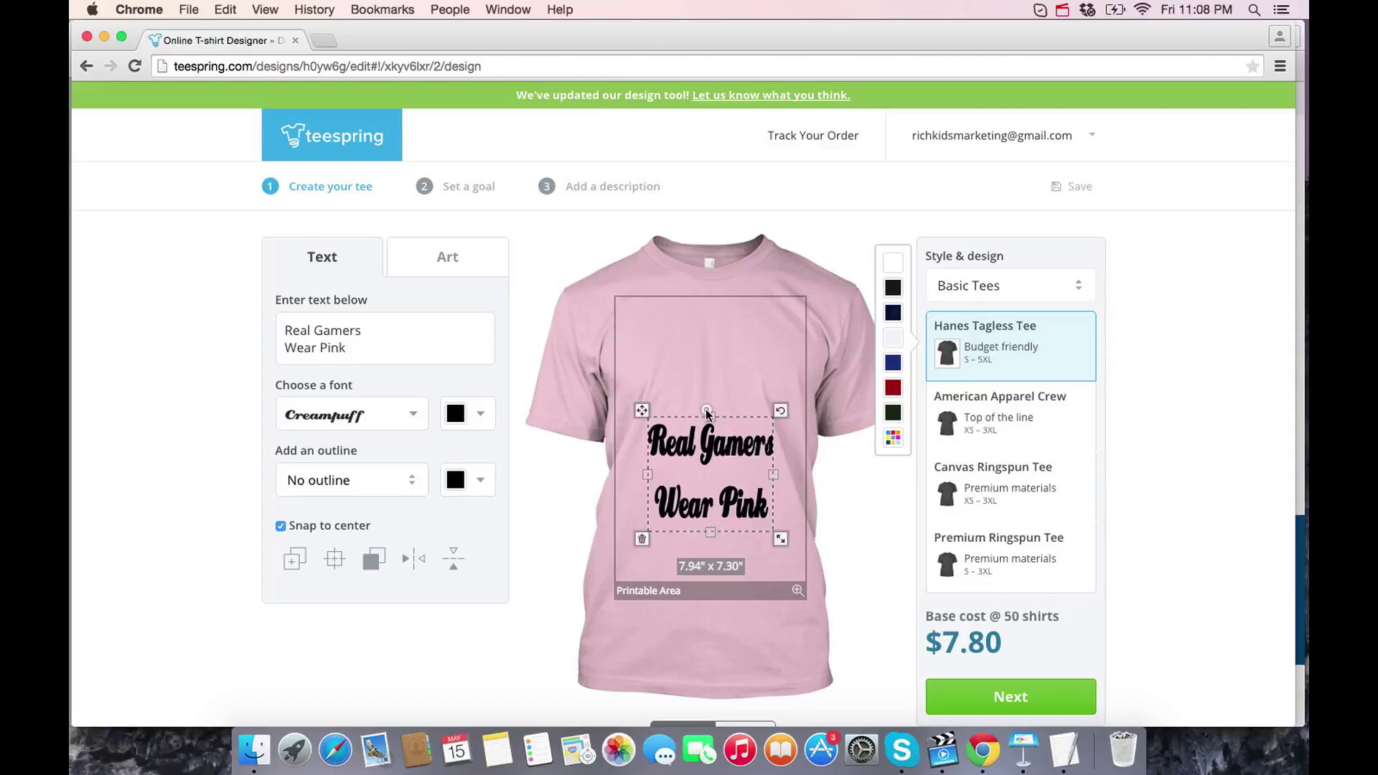
left_click(708, 373)
left_click(702, 444)
left_click_drag(699, 345, 700, 353)
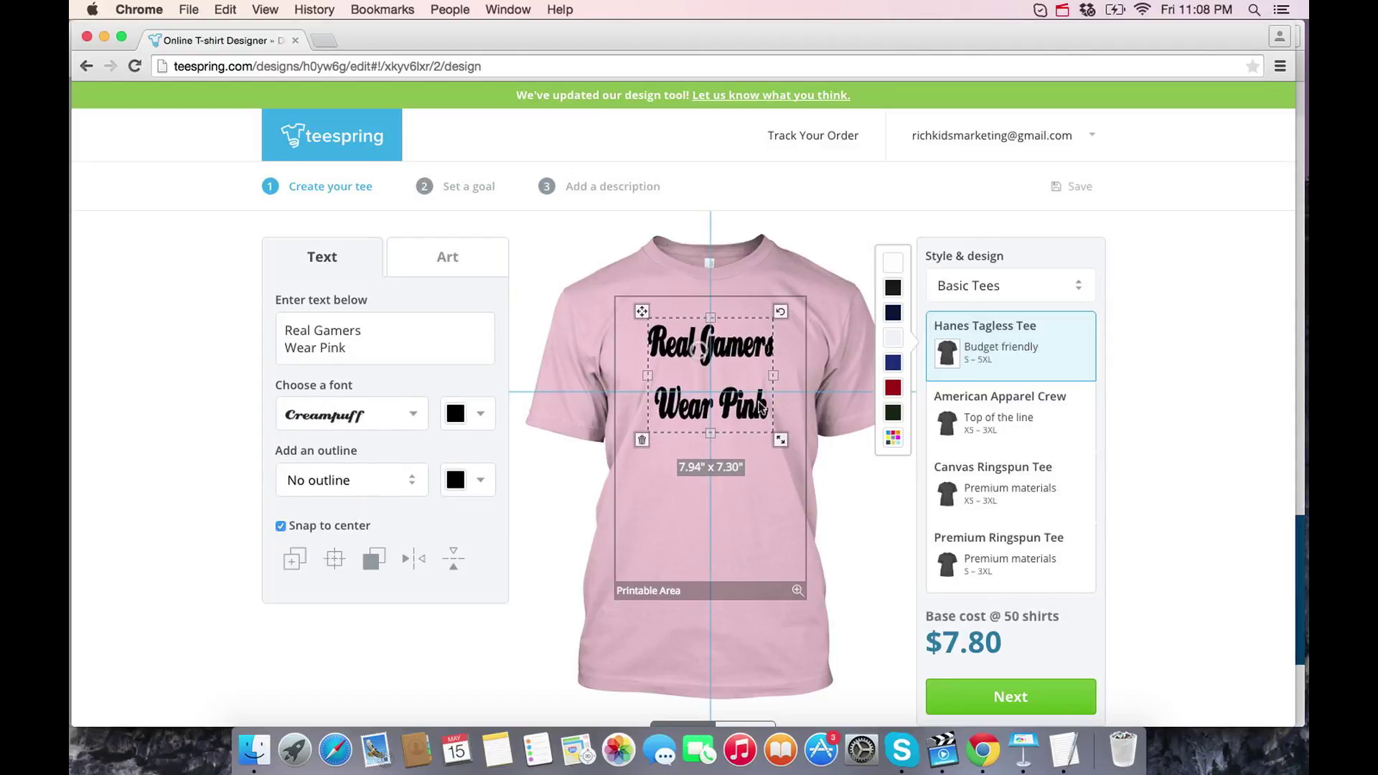
left_click_drag(780, 439, 809, 454)
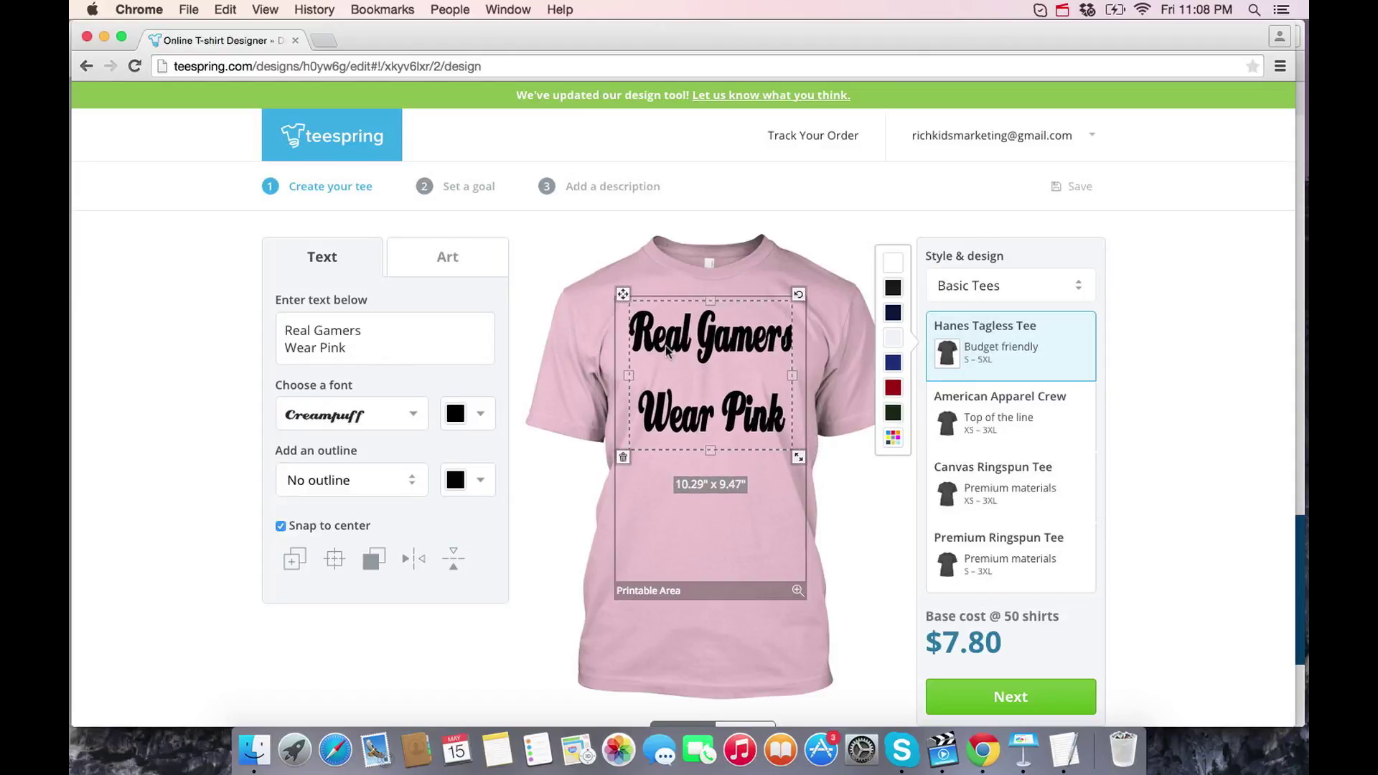
left_click(623, 457)
- Type the two-line slogan 'I Am A Gamer / And I Wear Pink'
left_click(347, 325)
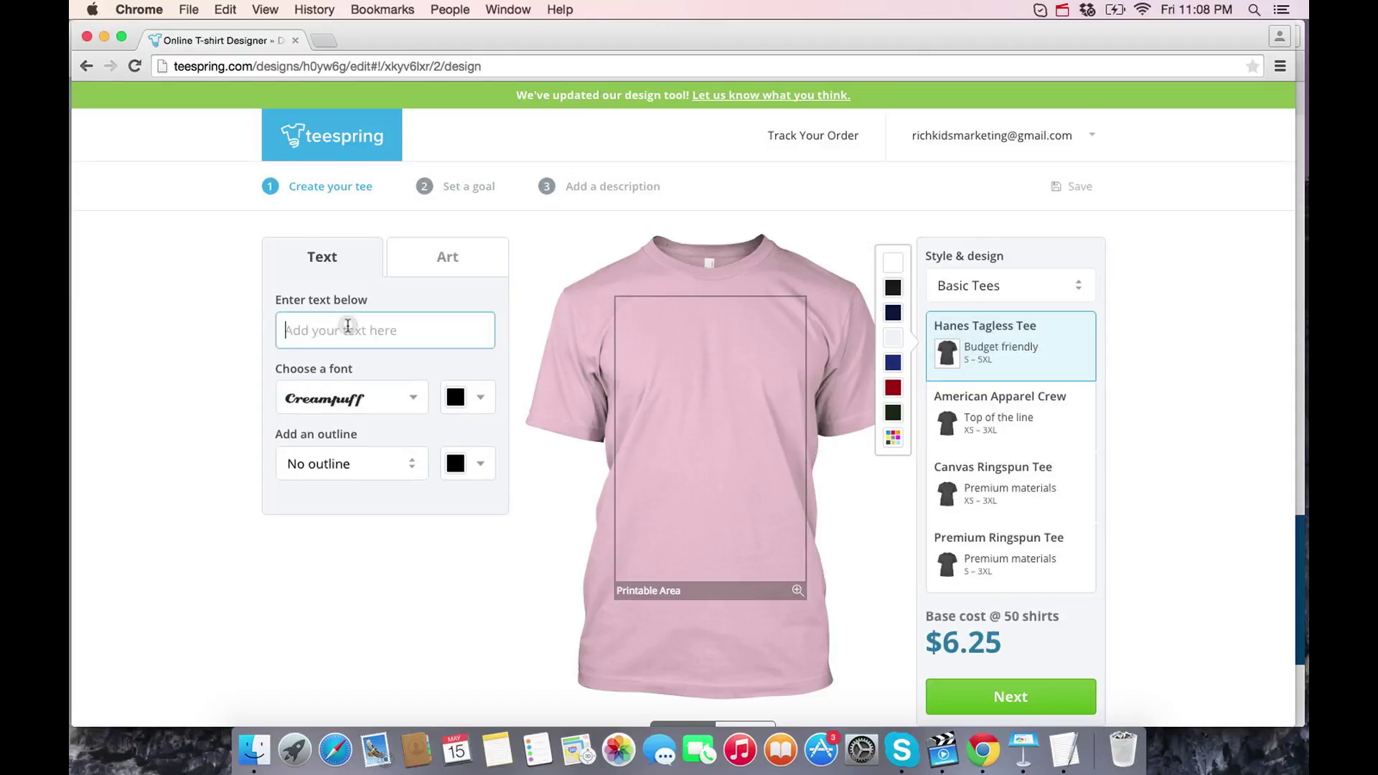
type("Im a gamer an")
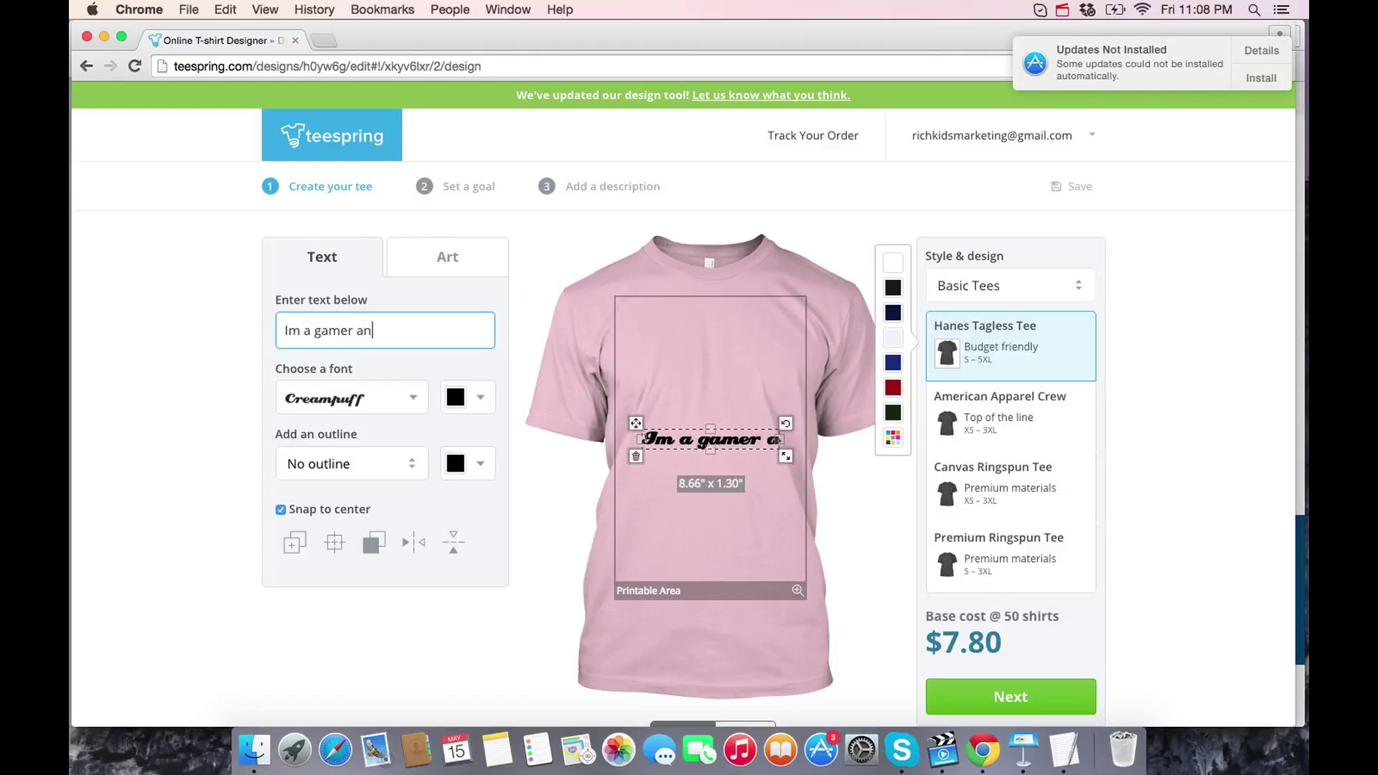
key("BackSpace")
key("super+a")
type("Im")
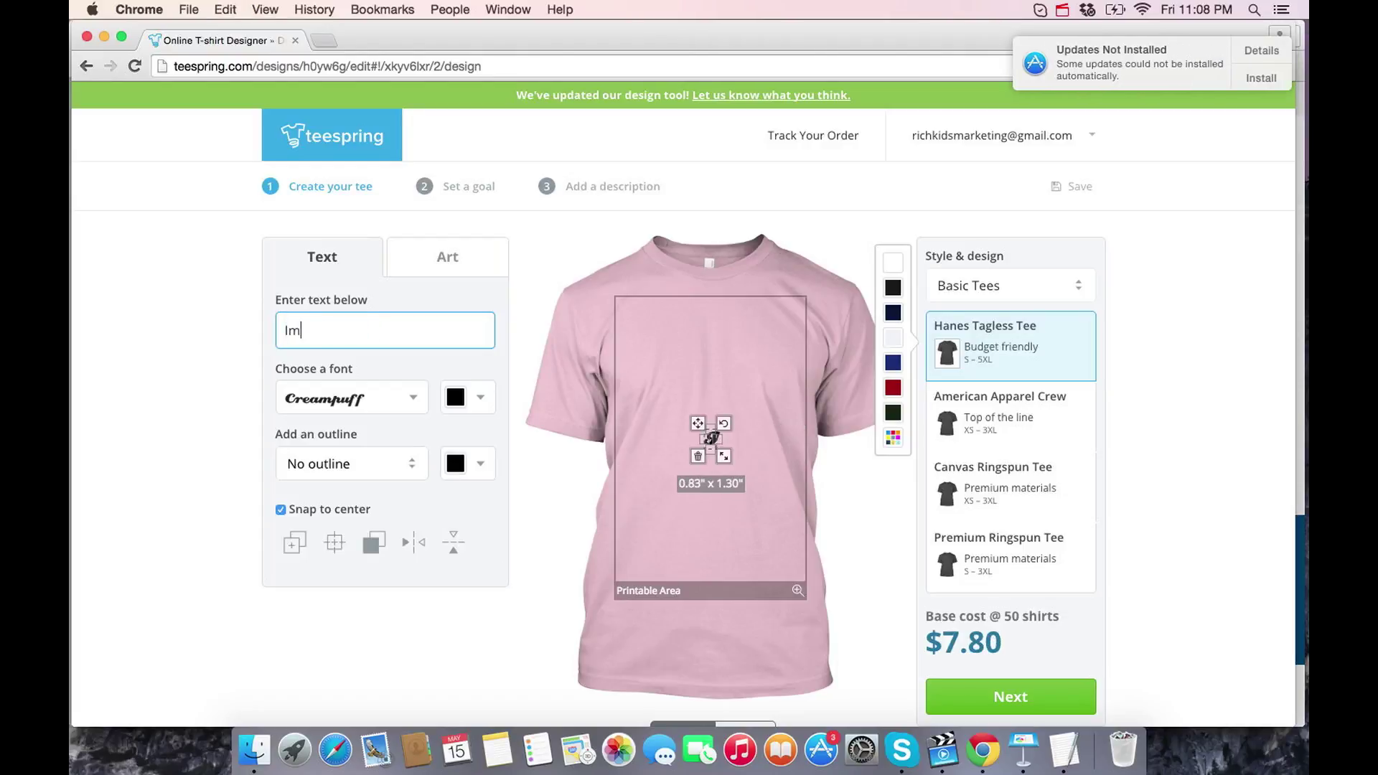
key("BackSpace")
key("BackSpace")
type("Am a")
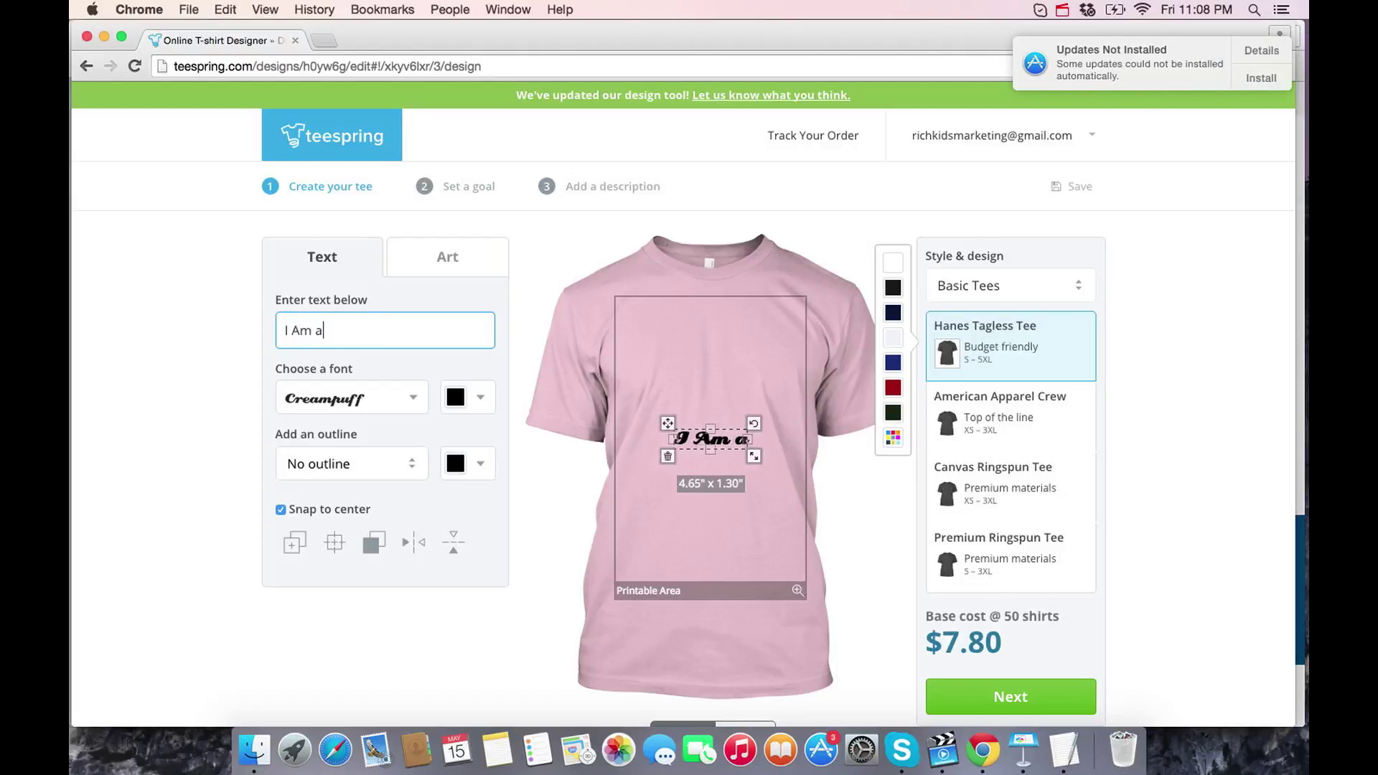
key("BackSpace")
type("A Gae")
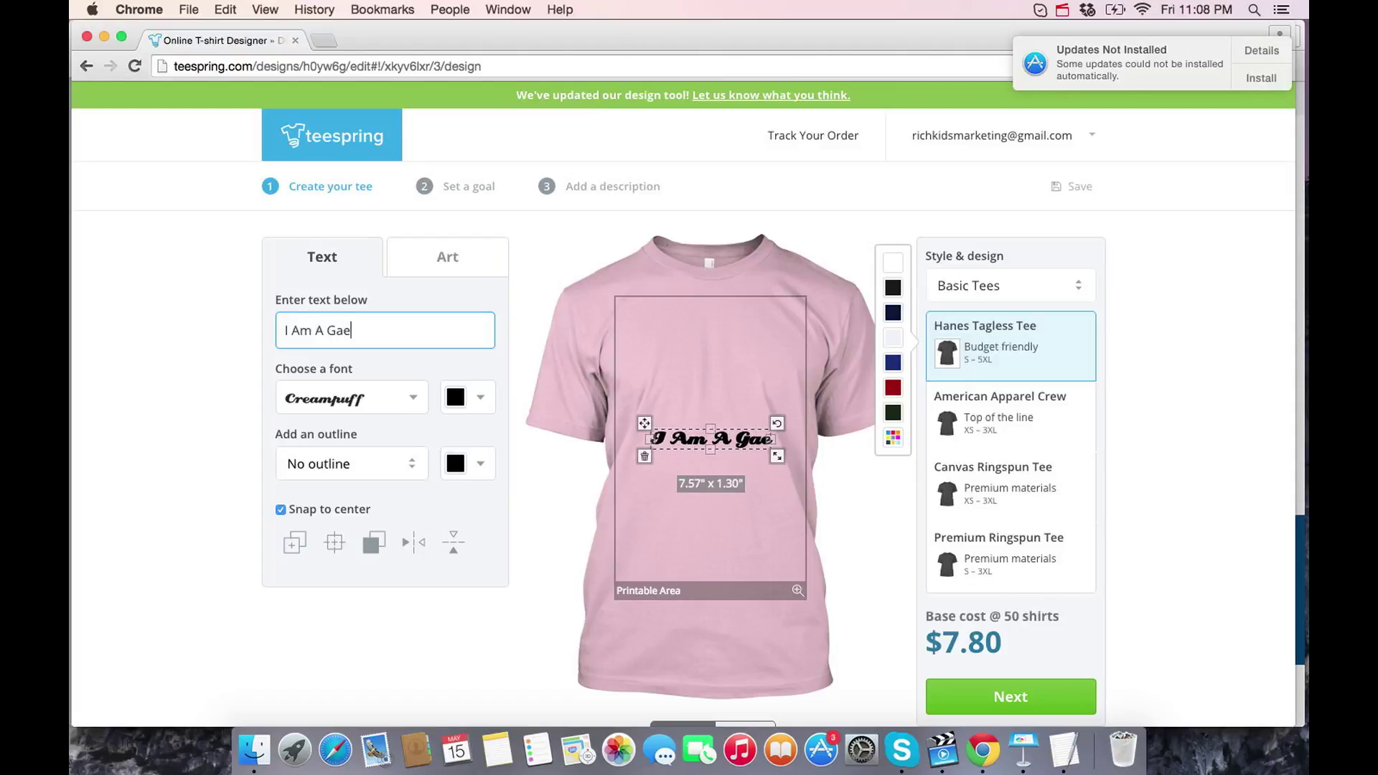
key("BackSpace")
type("mer")
key("Return")
type("And ")
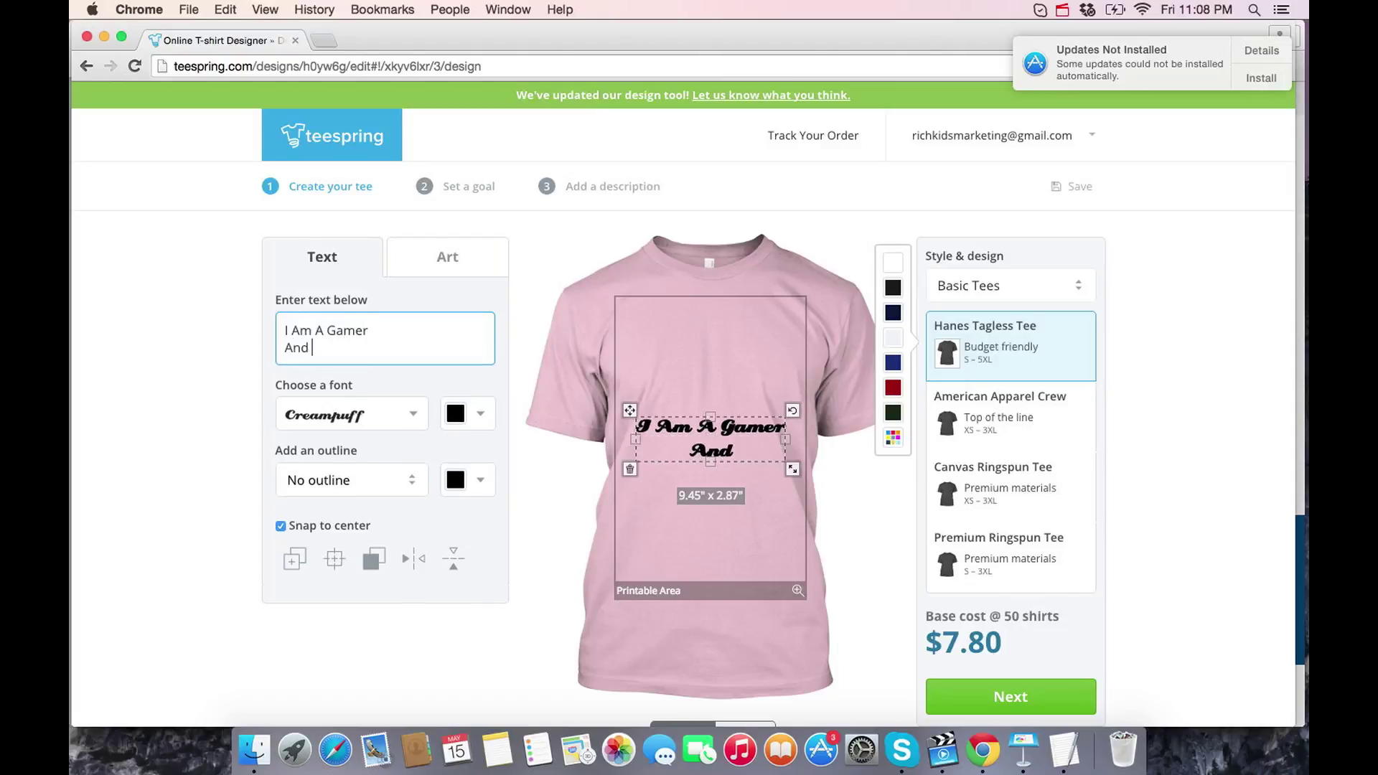
type("I Wear Pink")
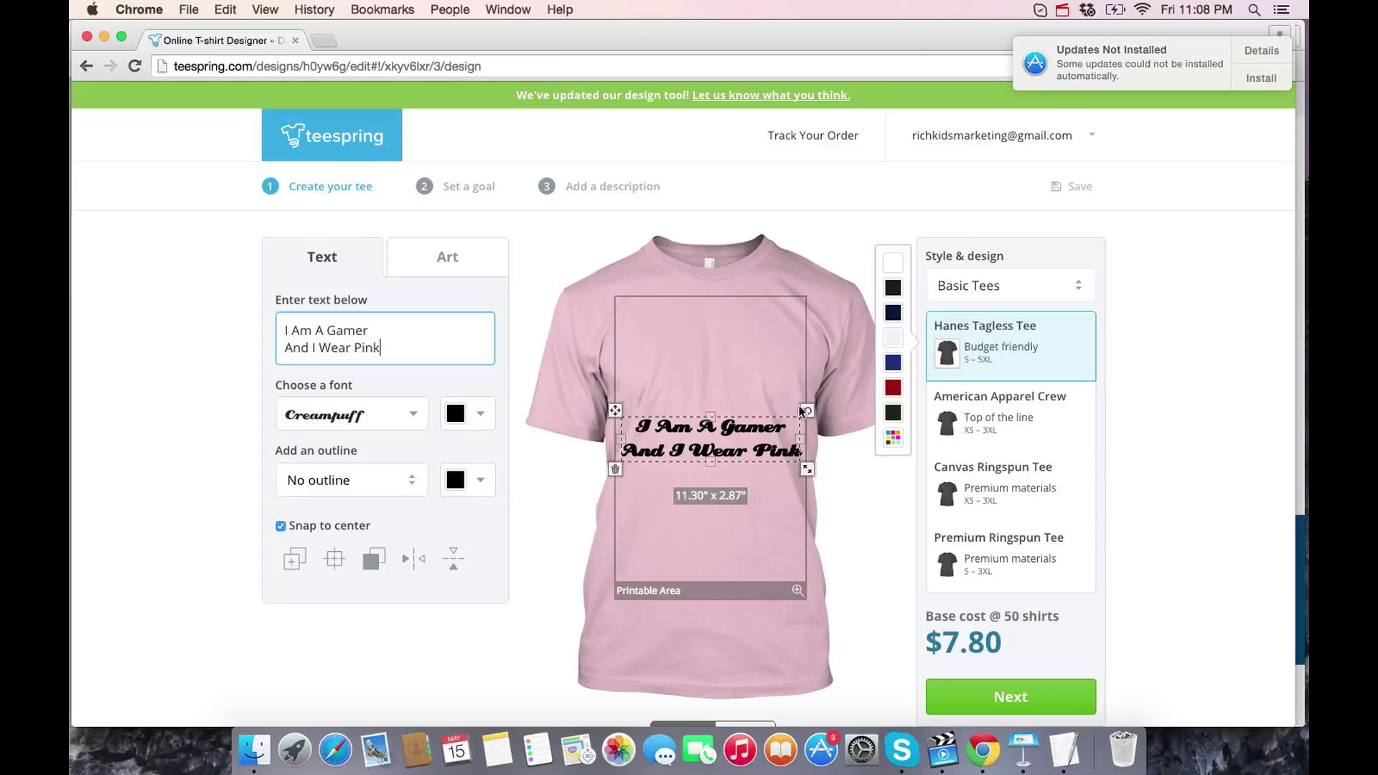
- Resize the slogan so it stretches tall across the chest
left_click_drag(807, 469, 719, 528)
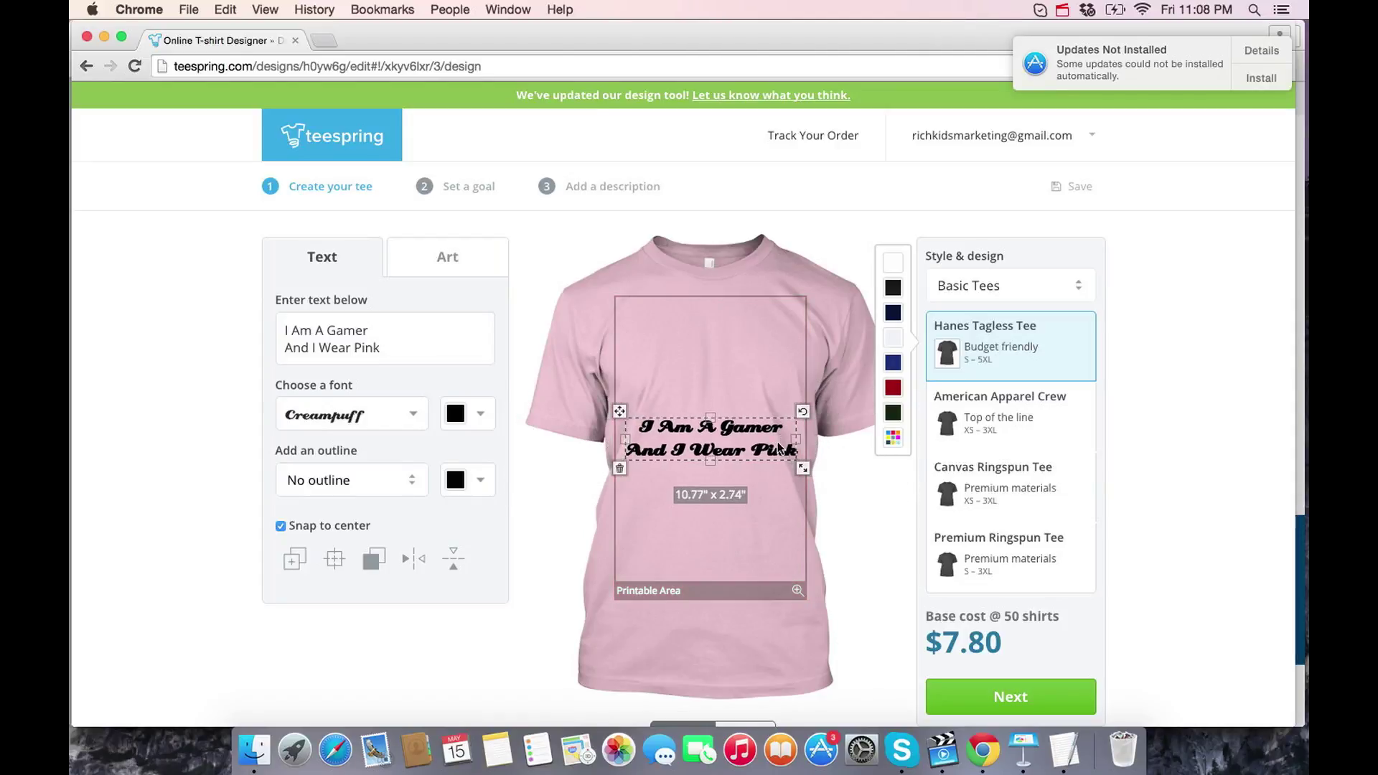
left_click_drag(806, 410, 847, 403)
left_click_drag(709, 422, 713, 343)
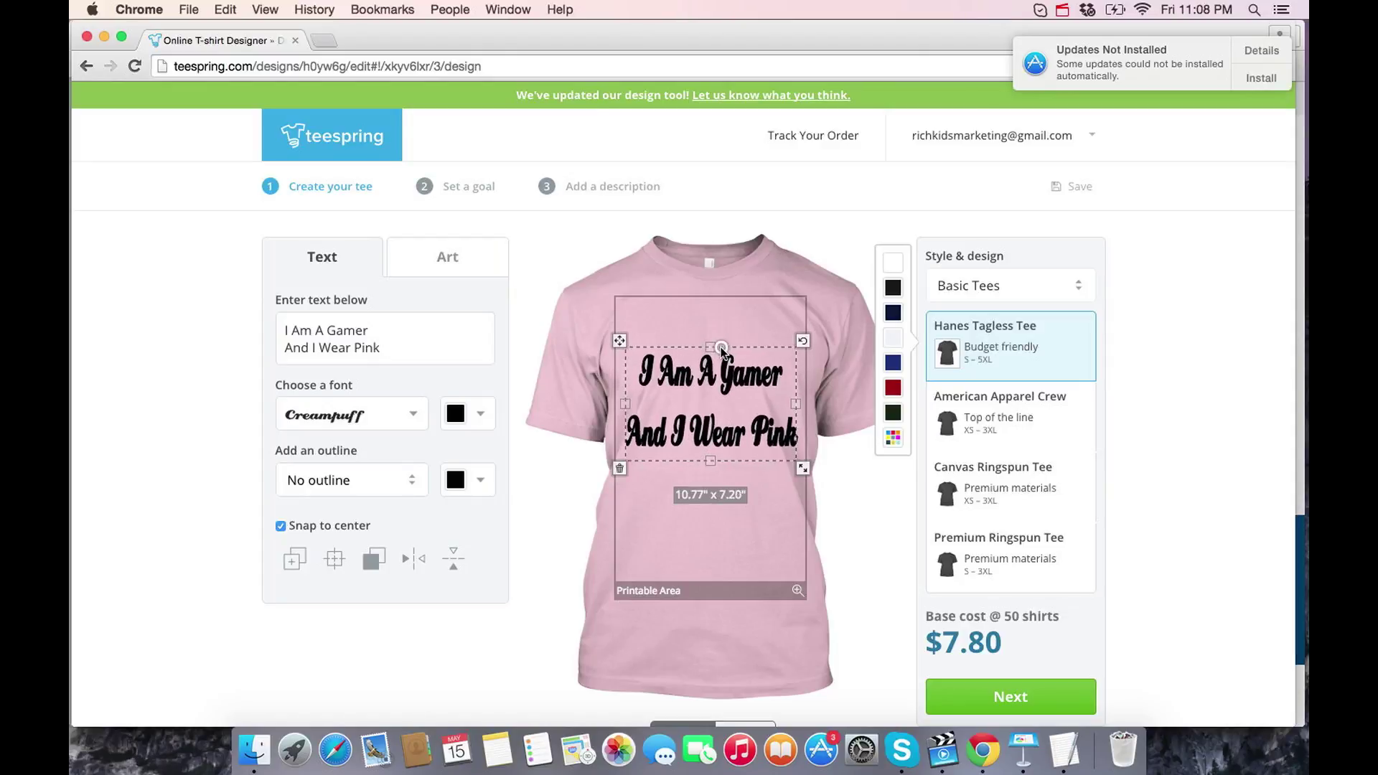
left_click_drag(802, 467, 735, 452)
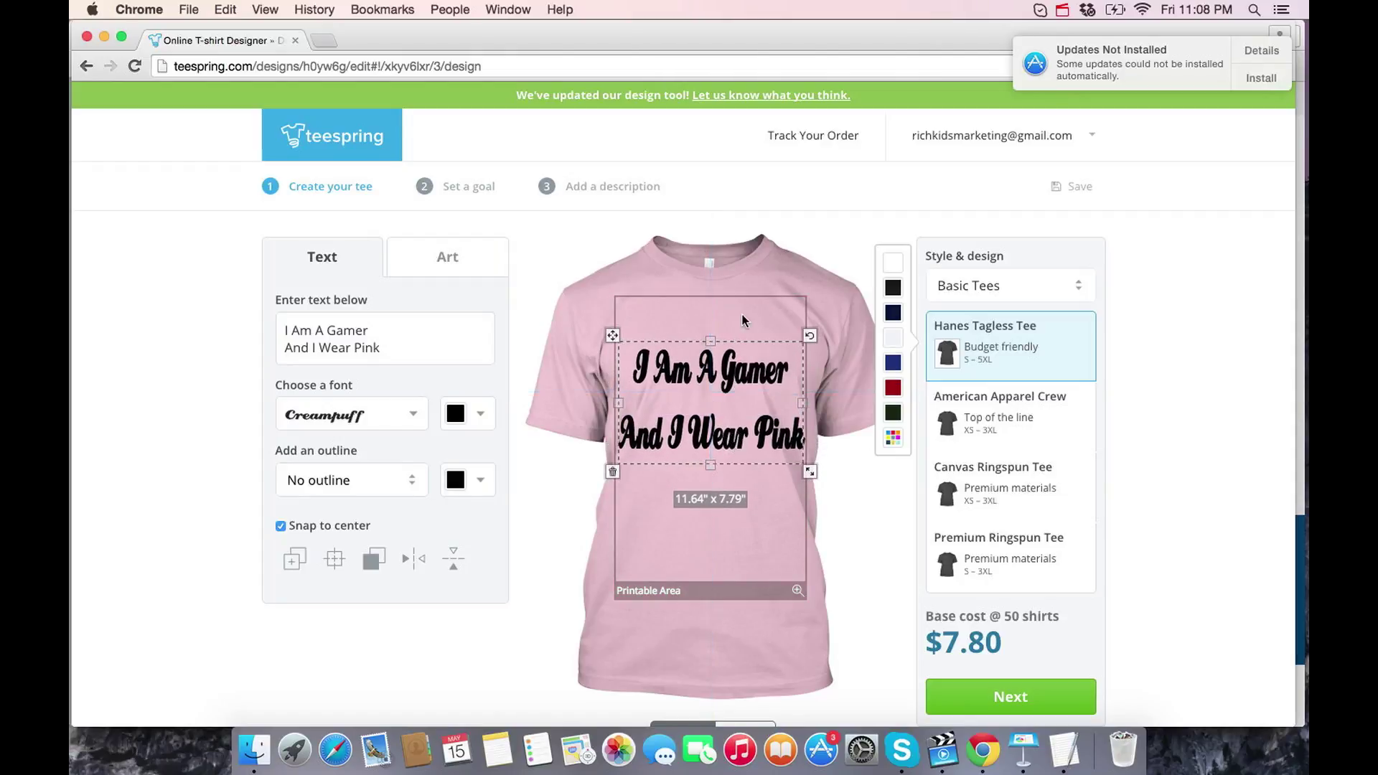
- Turn off Snap to center and discard a duplicated copy of the slogan
left_click(280, 527)
left_click(293, 559)
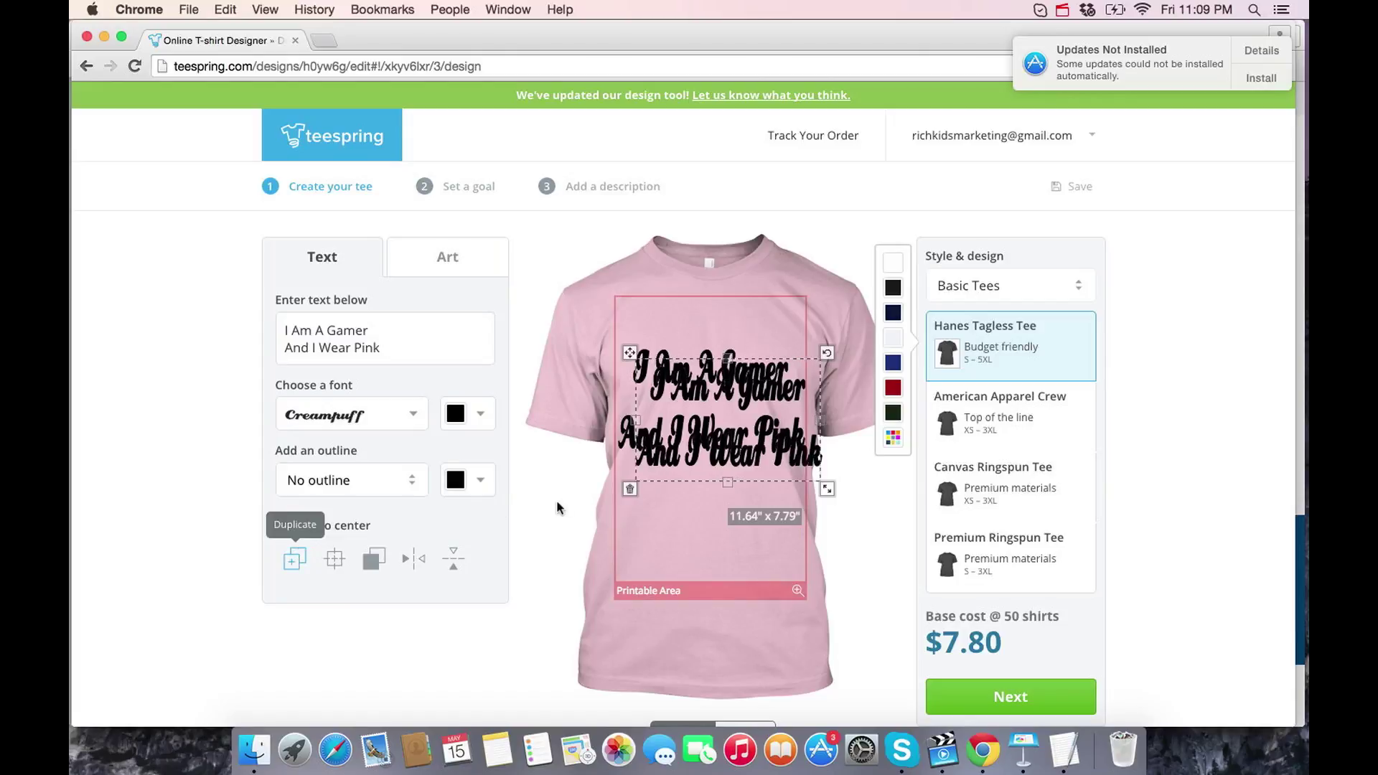
left_click(630, 490)
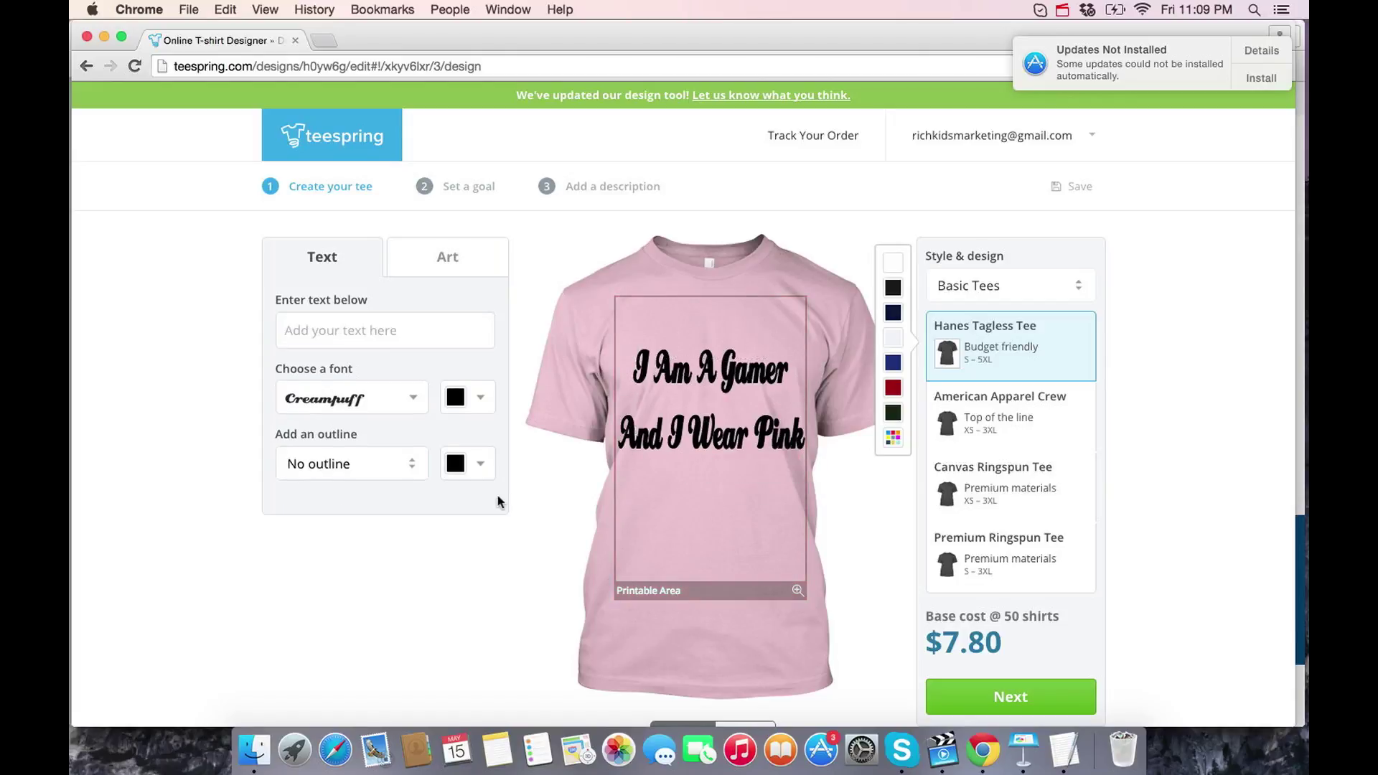
- Centre the slogan horizontally, move it back up the chest, and show the Art options
left_click(652, 435)
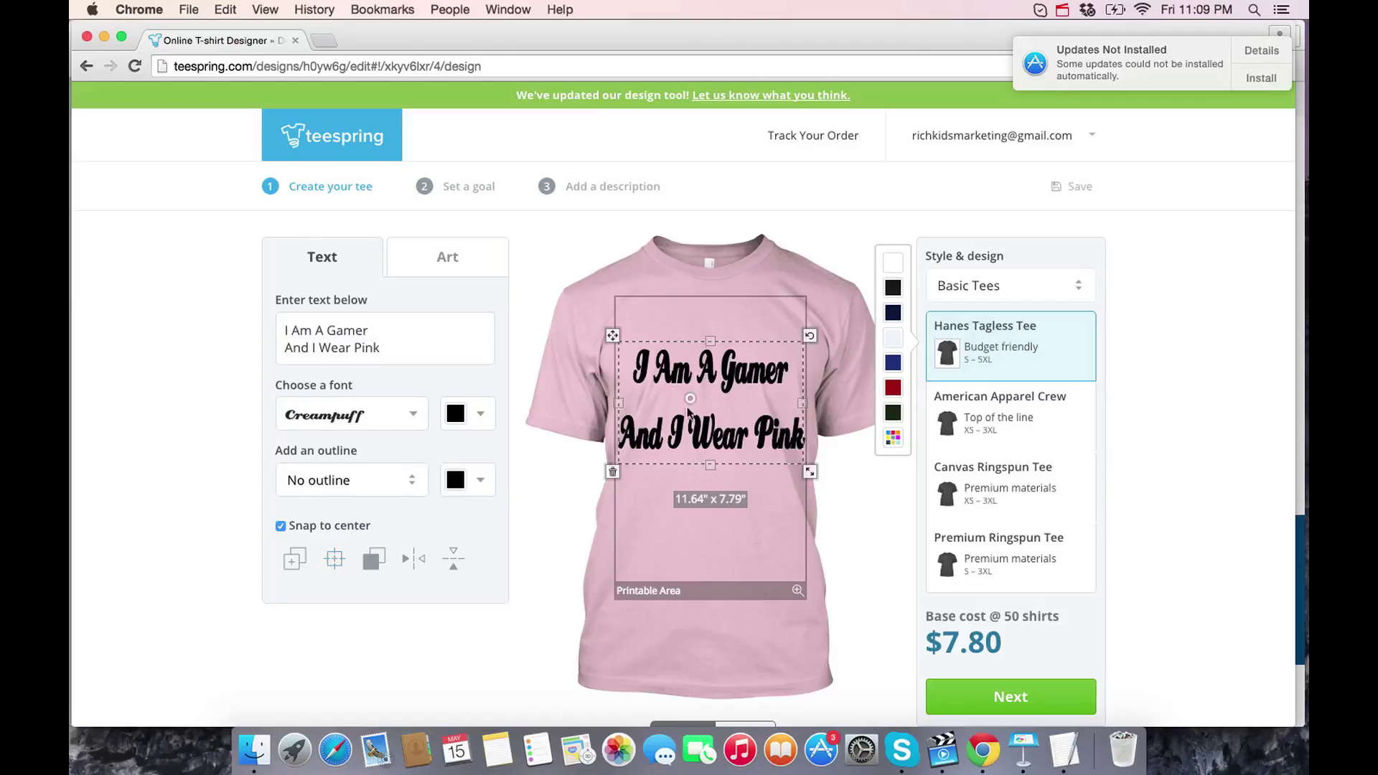
left_click(369, 566)
left_click(334, 567)
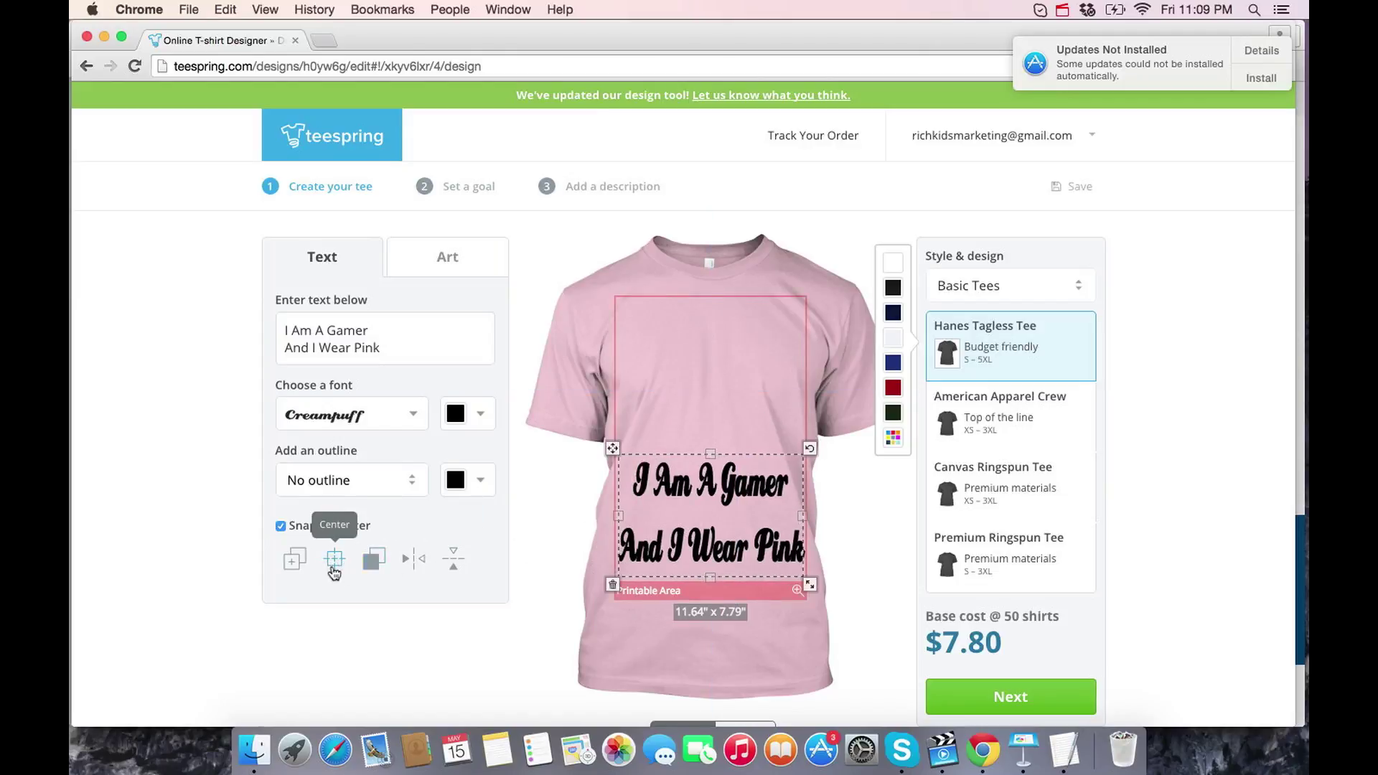
left_click_drag(635, 487, 635, 388)
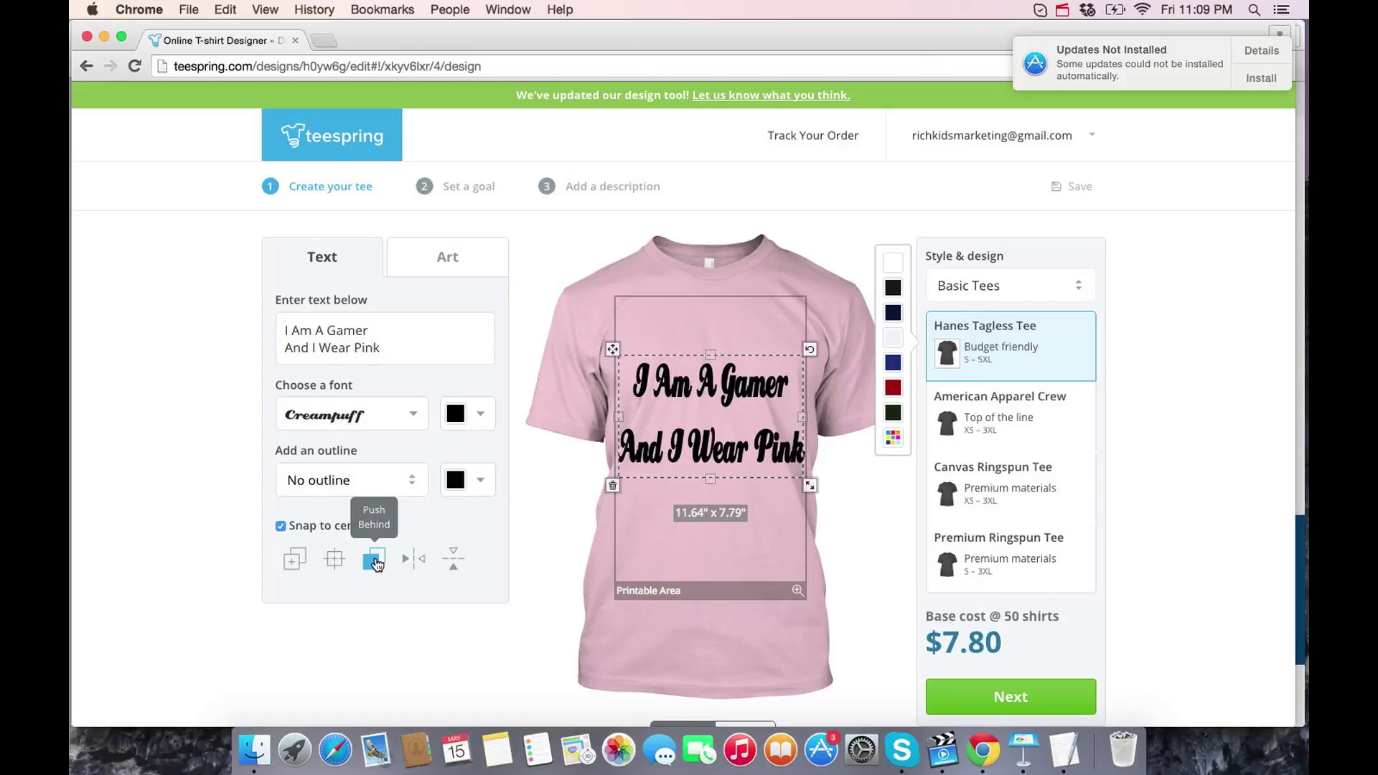
left_click(447, 260)
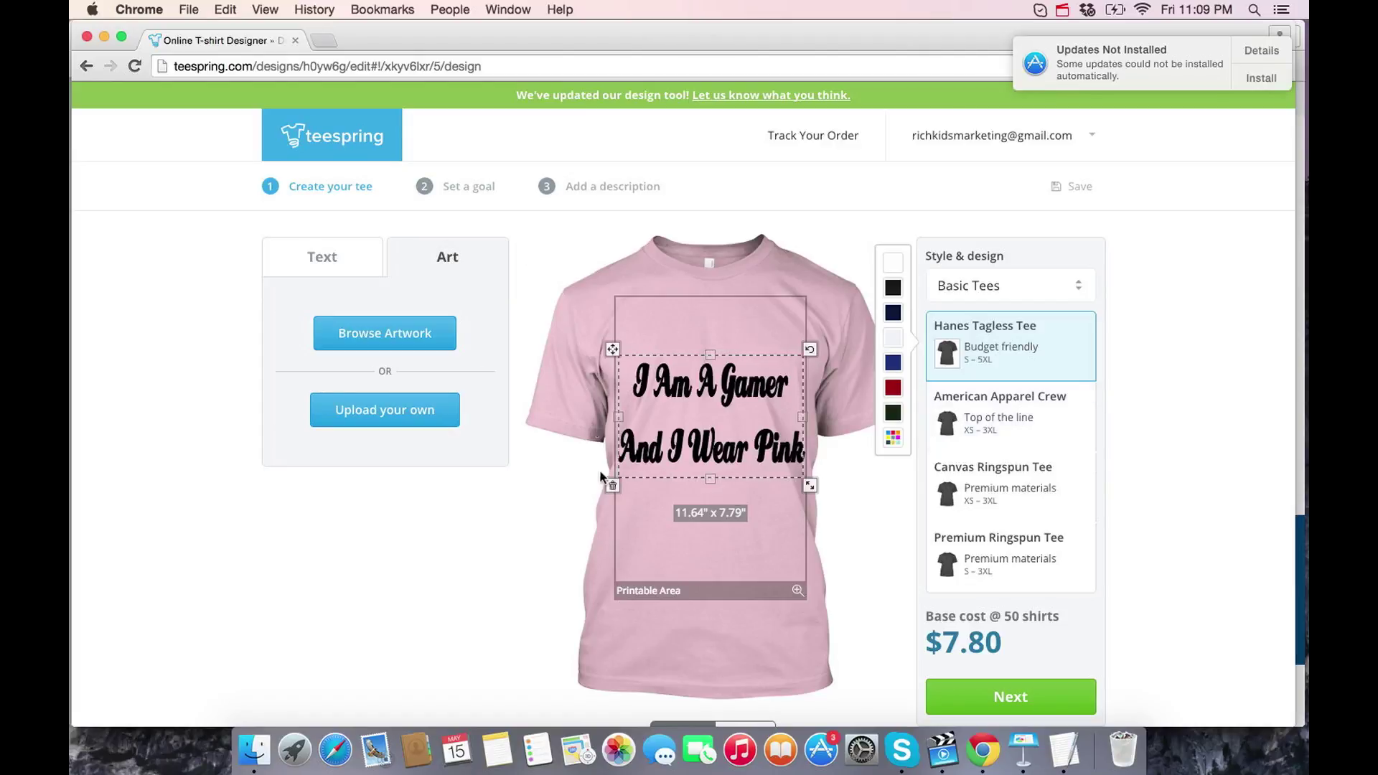
- Delete the slogan, make the shirt white and add the soccer-ball artwork
left_click(612, 485)
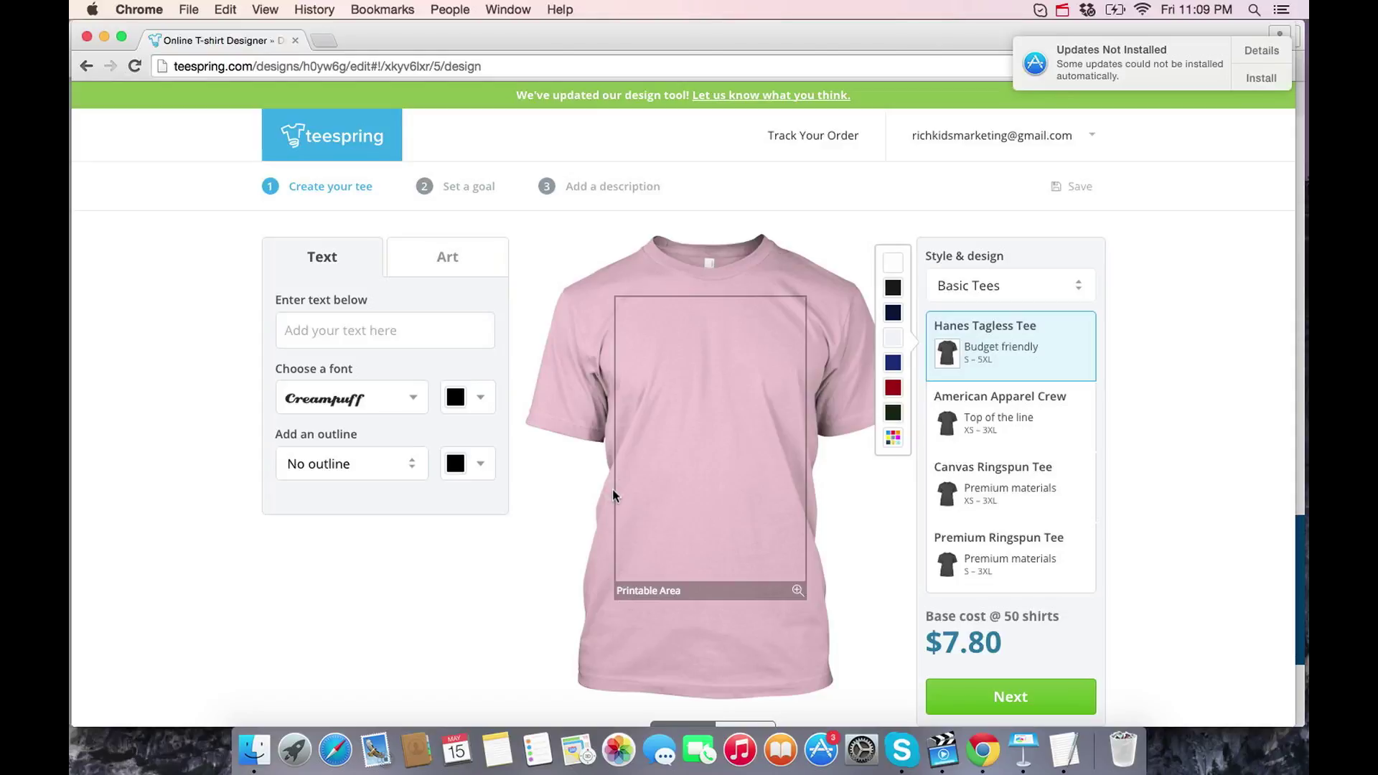
left_click(449, 257)
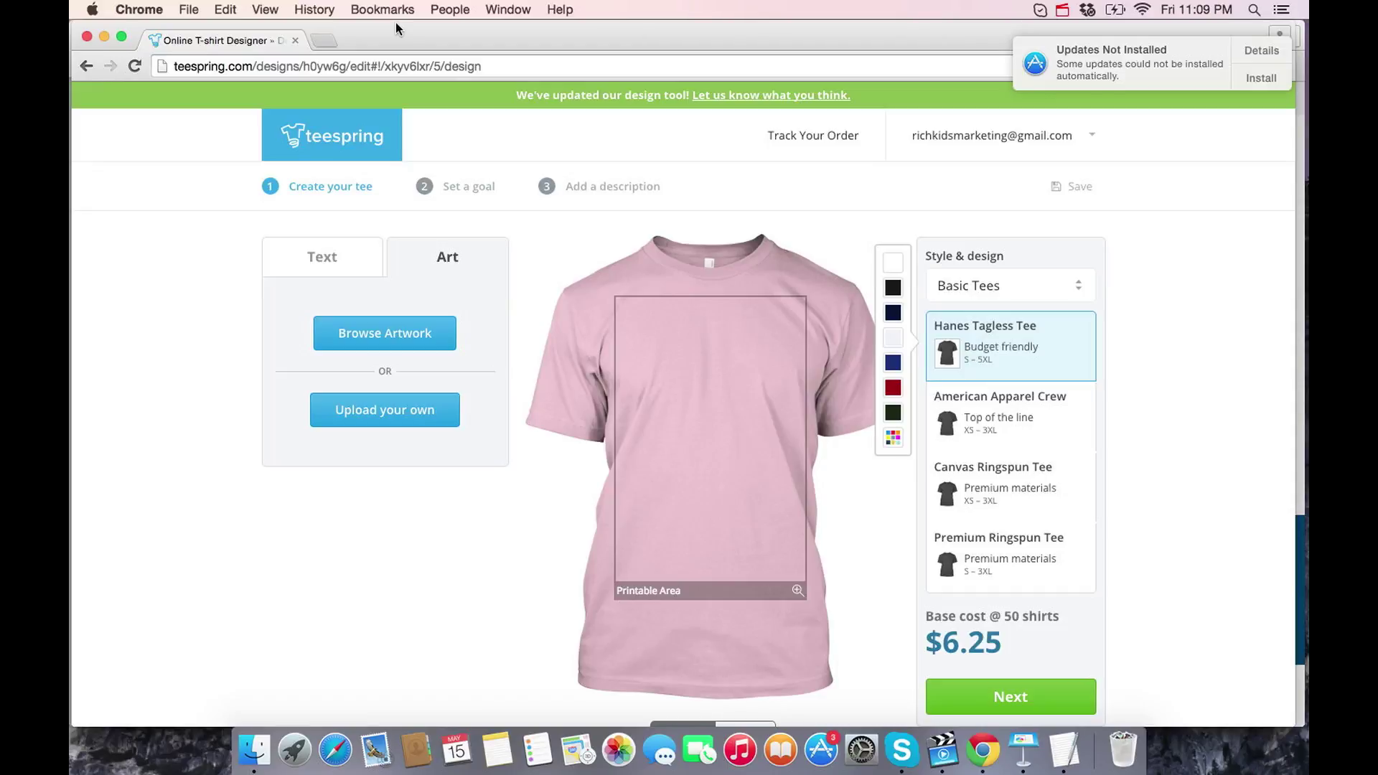
left_click(889, 267)
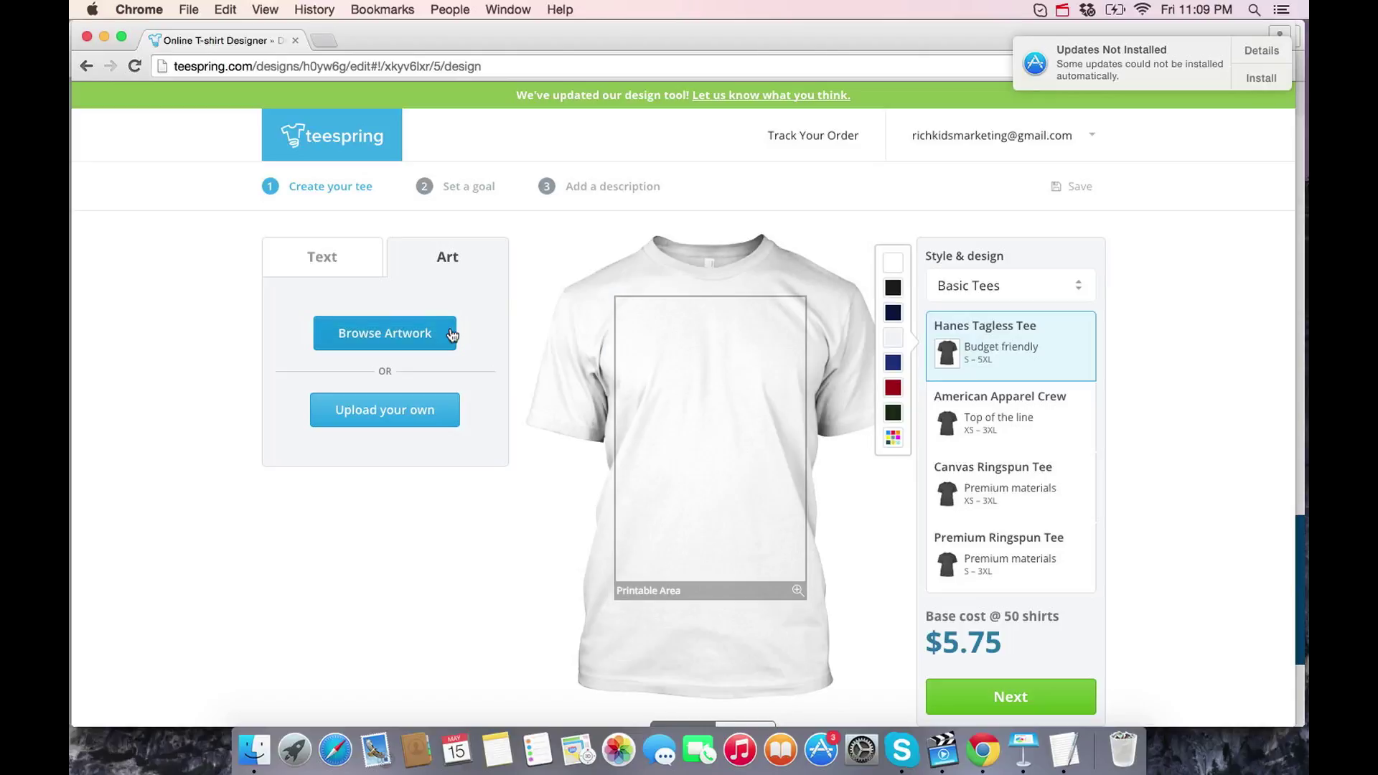
left_click(410, 343)
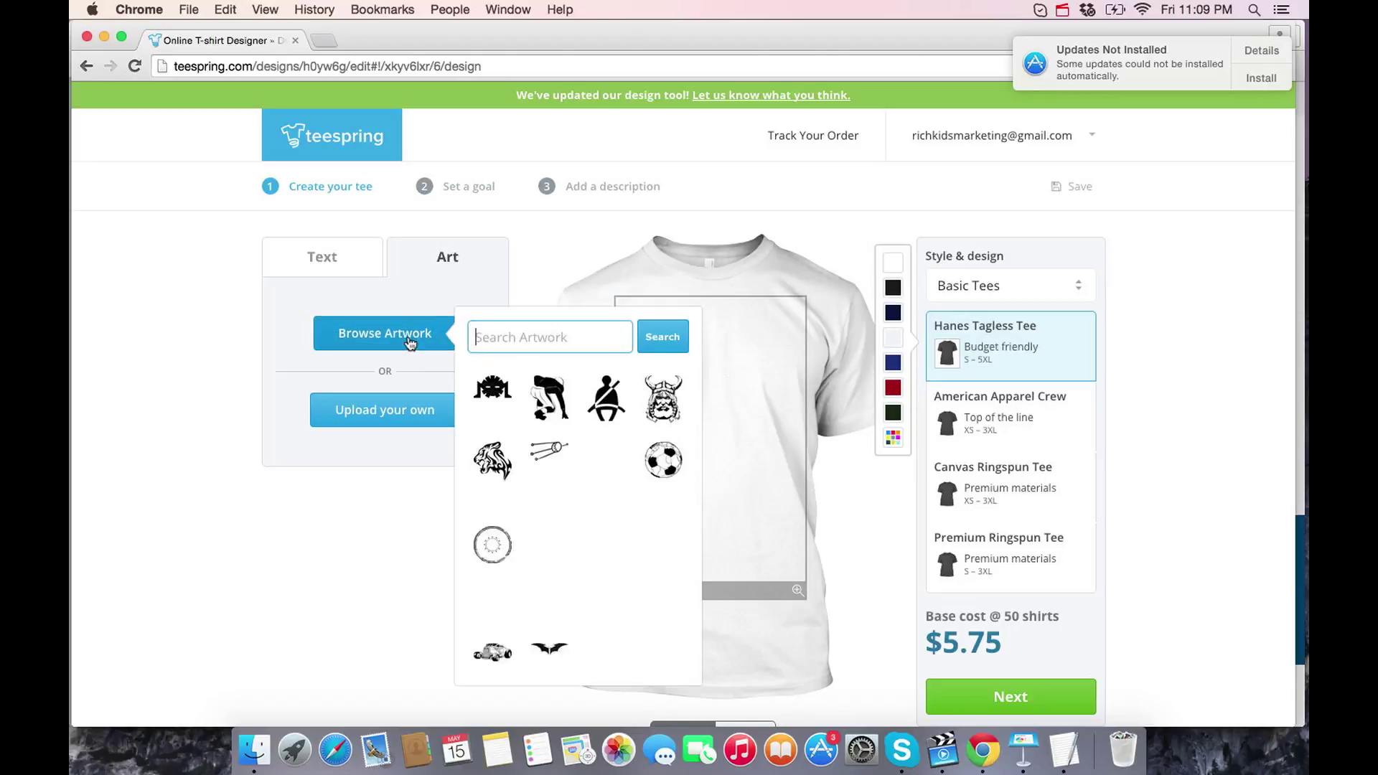
left_click(661, 461)
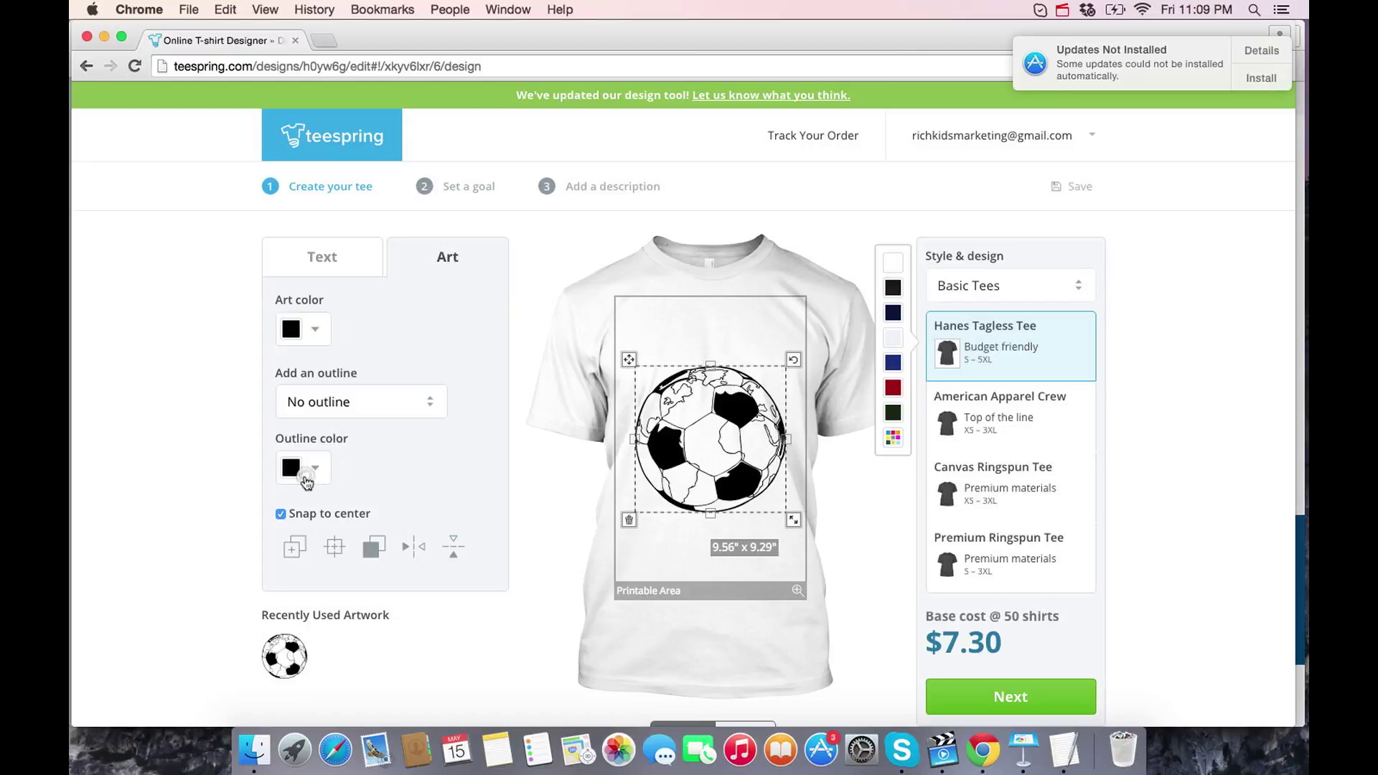
- Colour the soccer ball crimson with a black outline, centre it and nudge it lower
left_click(310, 471)
left_click(368, 549)
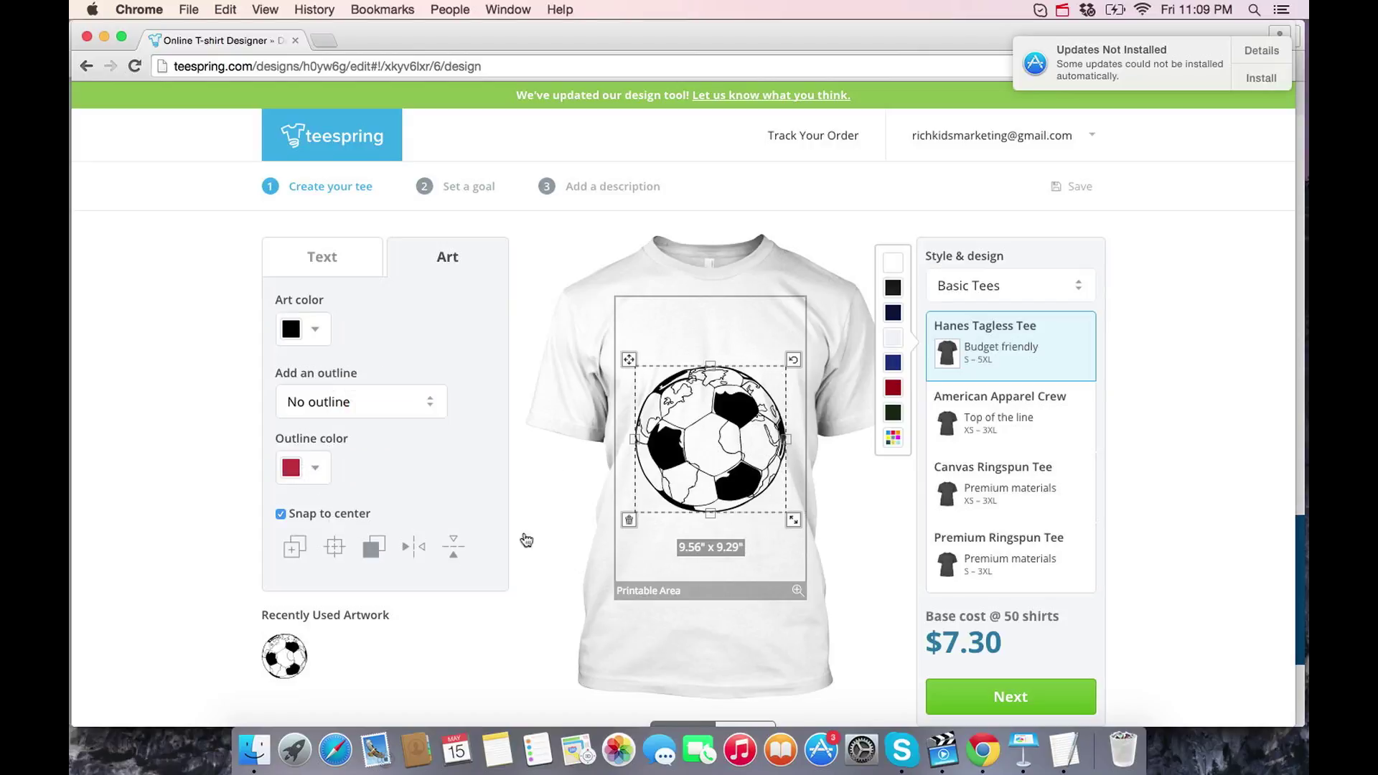
left_click(310, 331)
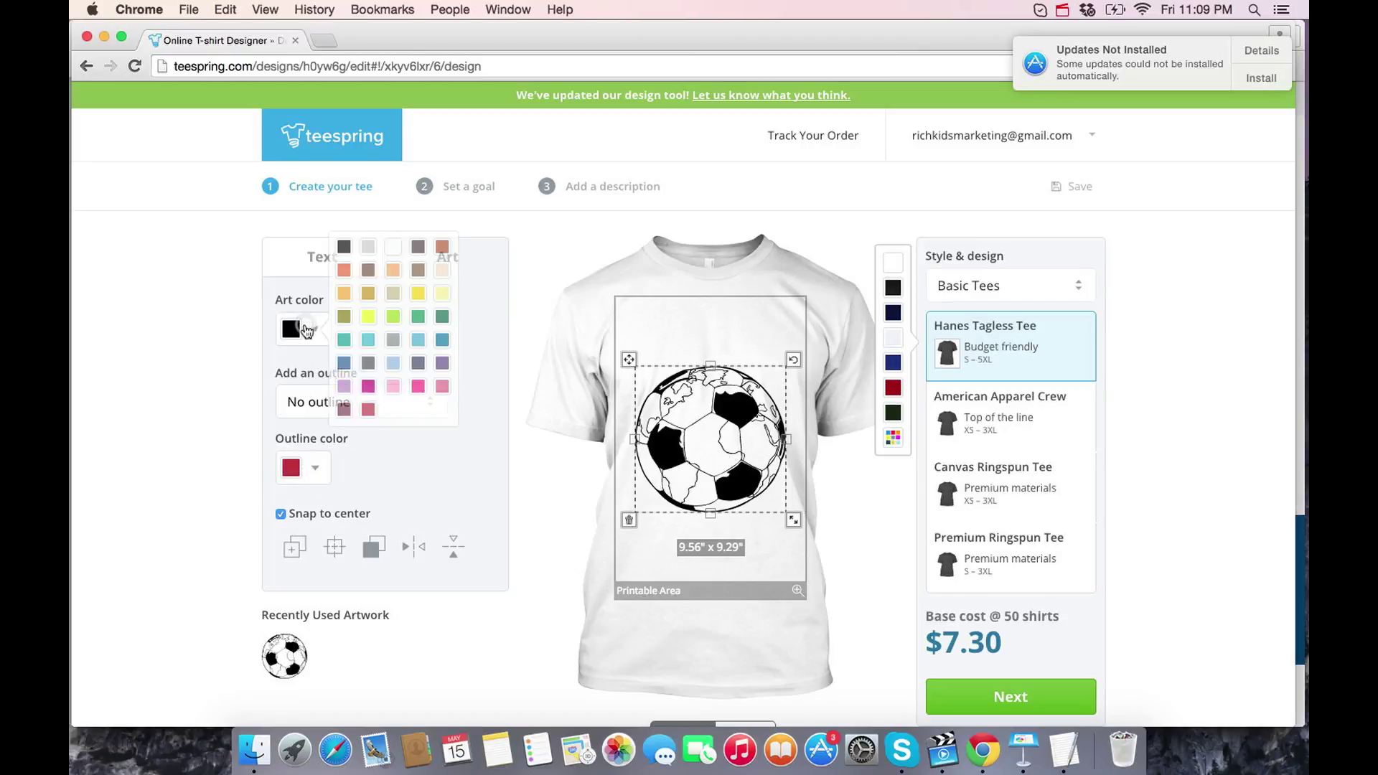
left_click(368, 408)
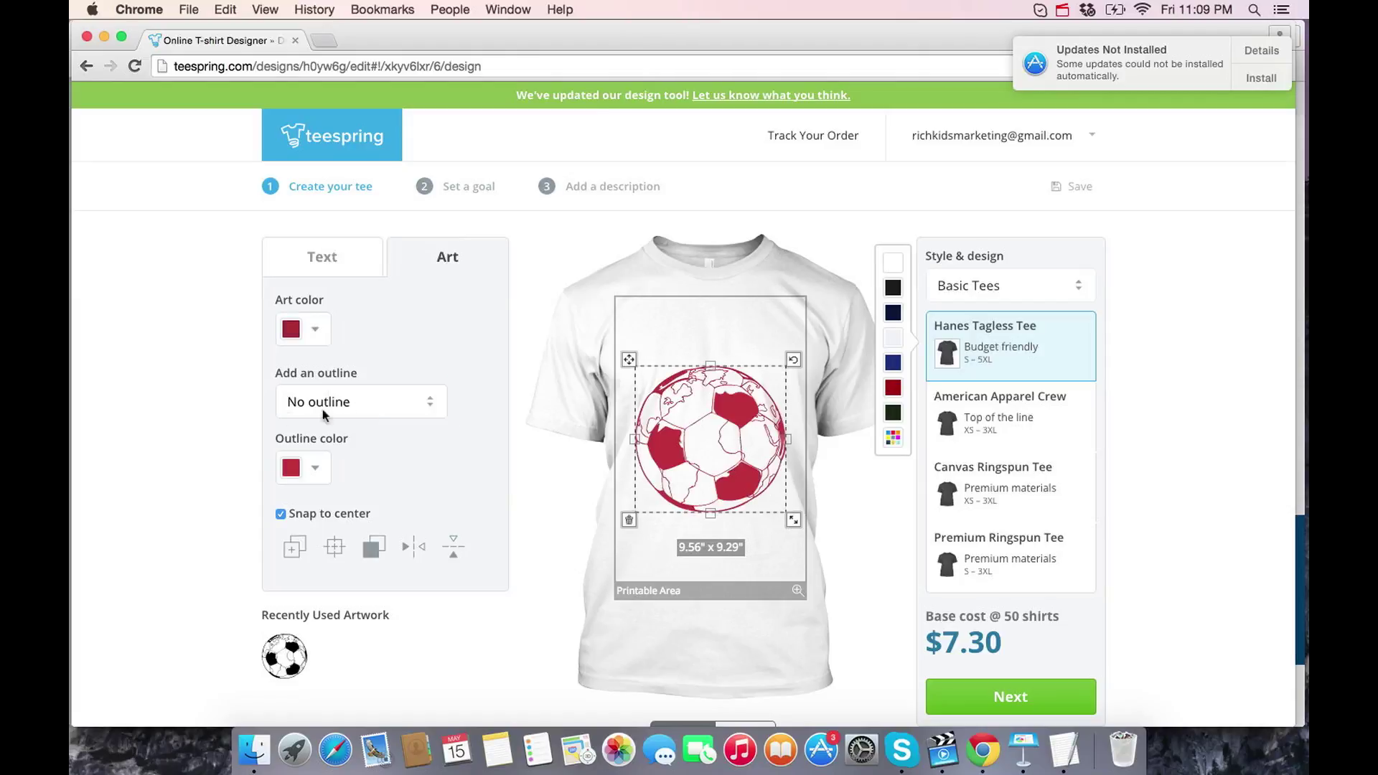
left_click(326, 474)
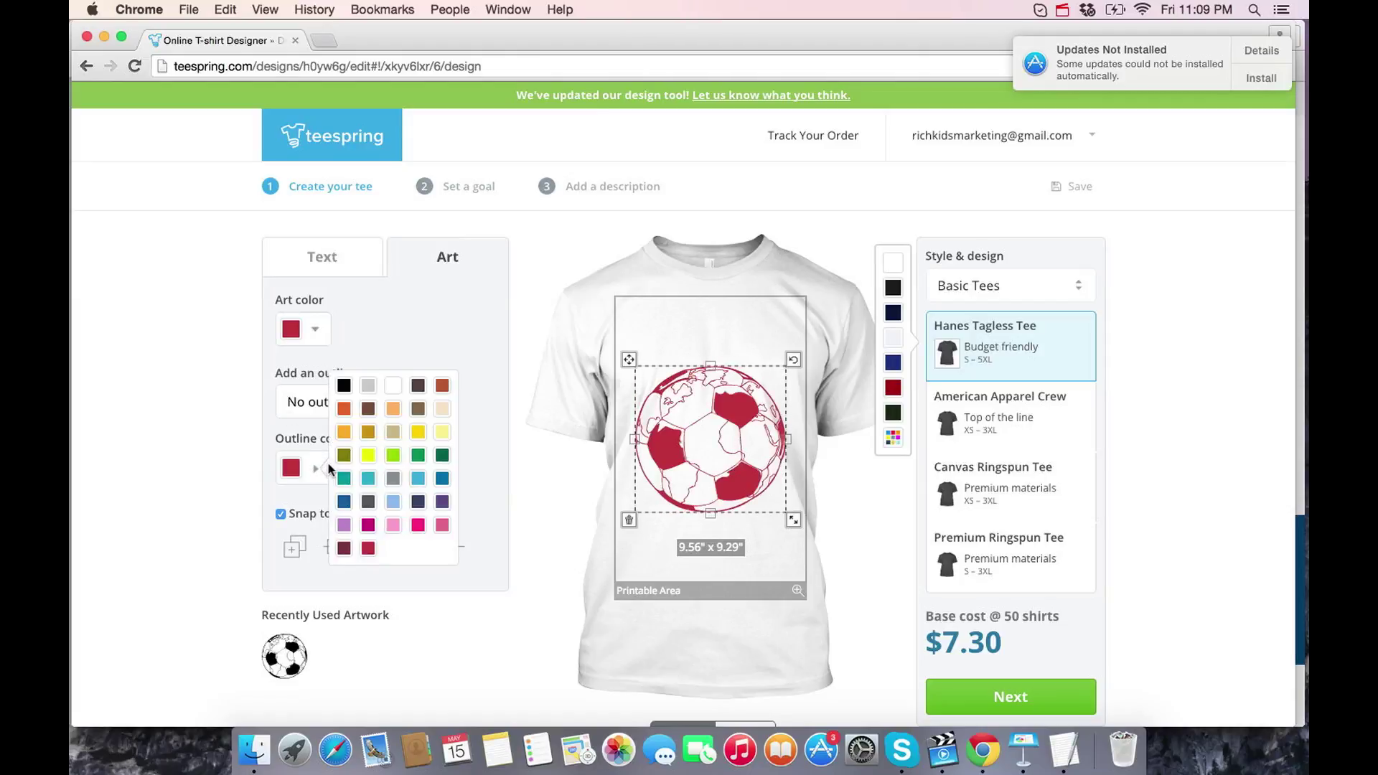
left_click(345, 386)
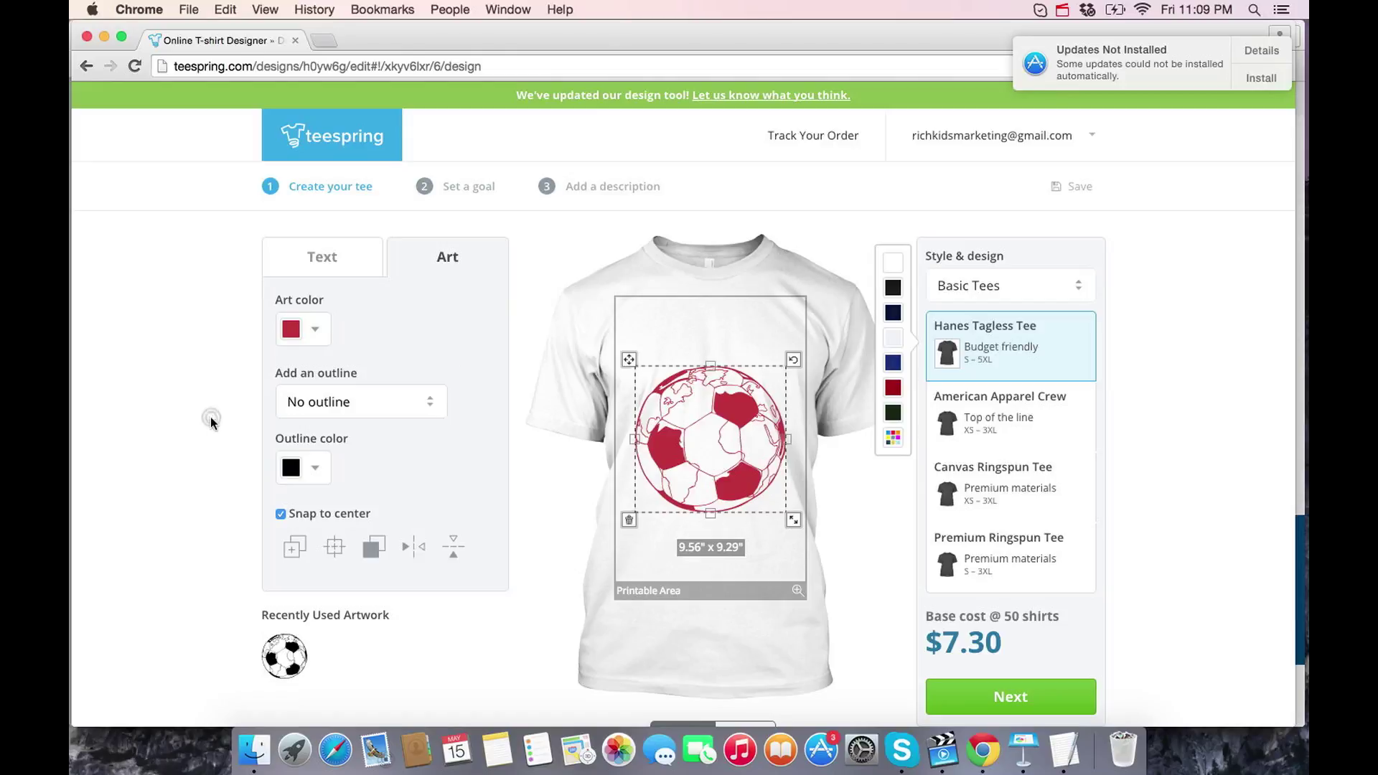
left_click(333, 543)
left_click_drag(703, 433, 703, 472)
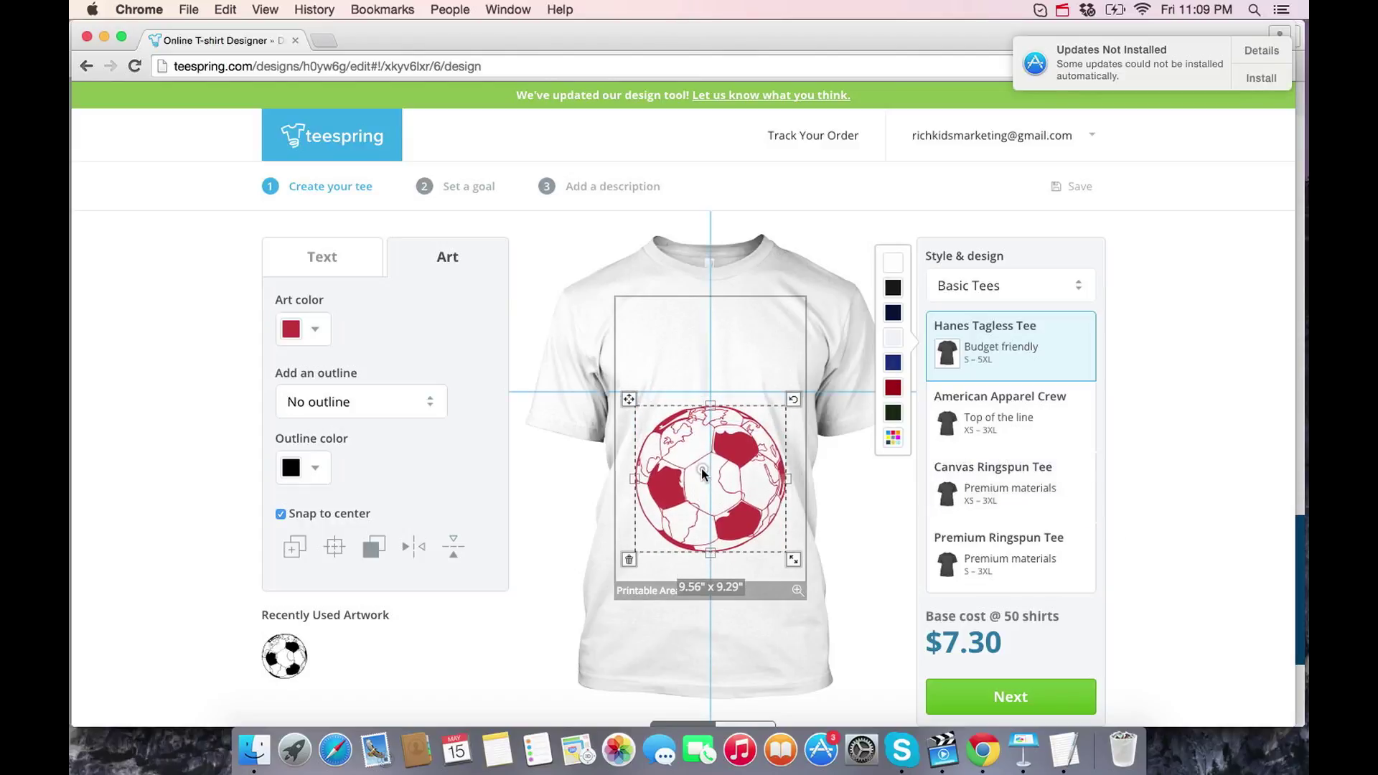
- Add black 'Soccer Is Life' text above the ball, enlarged to 11.03" x 1.60"
left_click(339, 269)
left_click(340, 331)
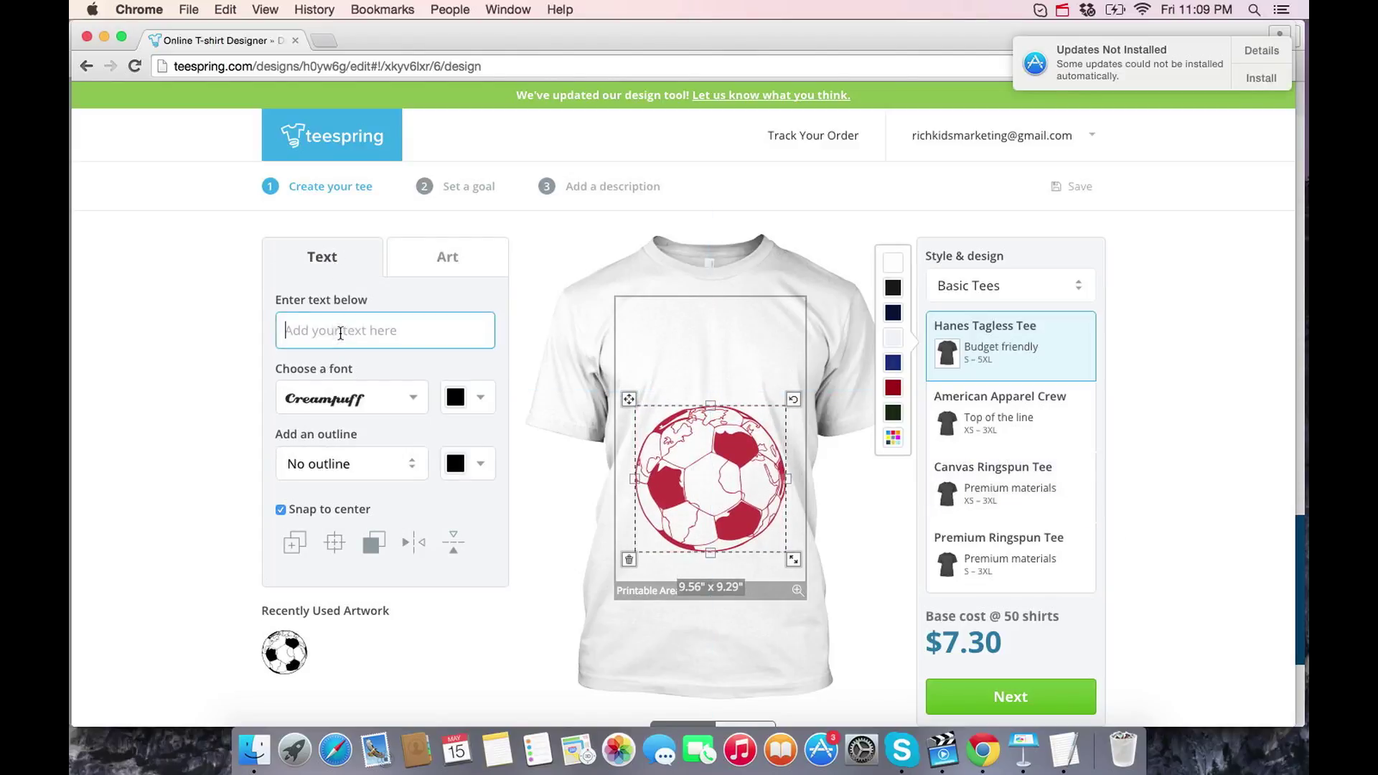
type("Soc")
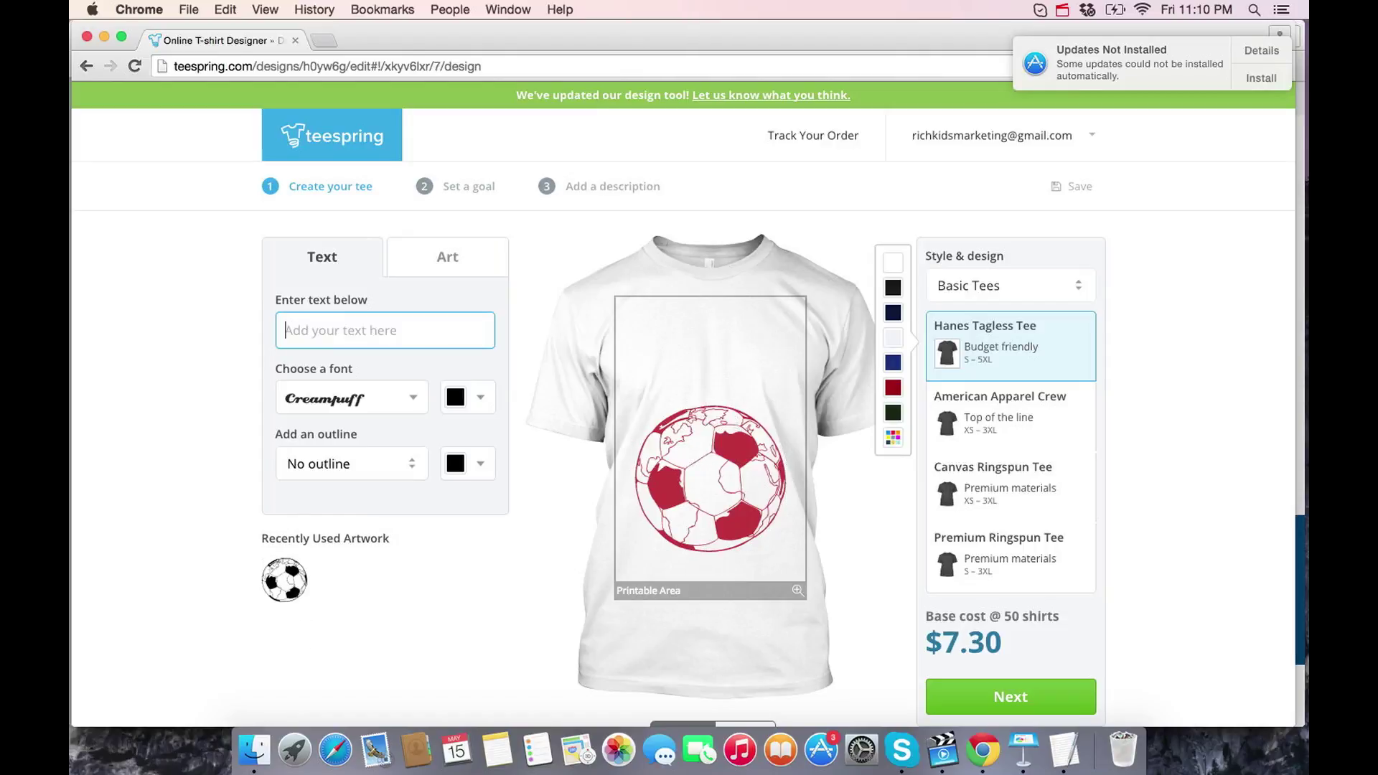
type("cer Is Life")
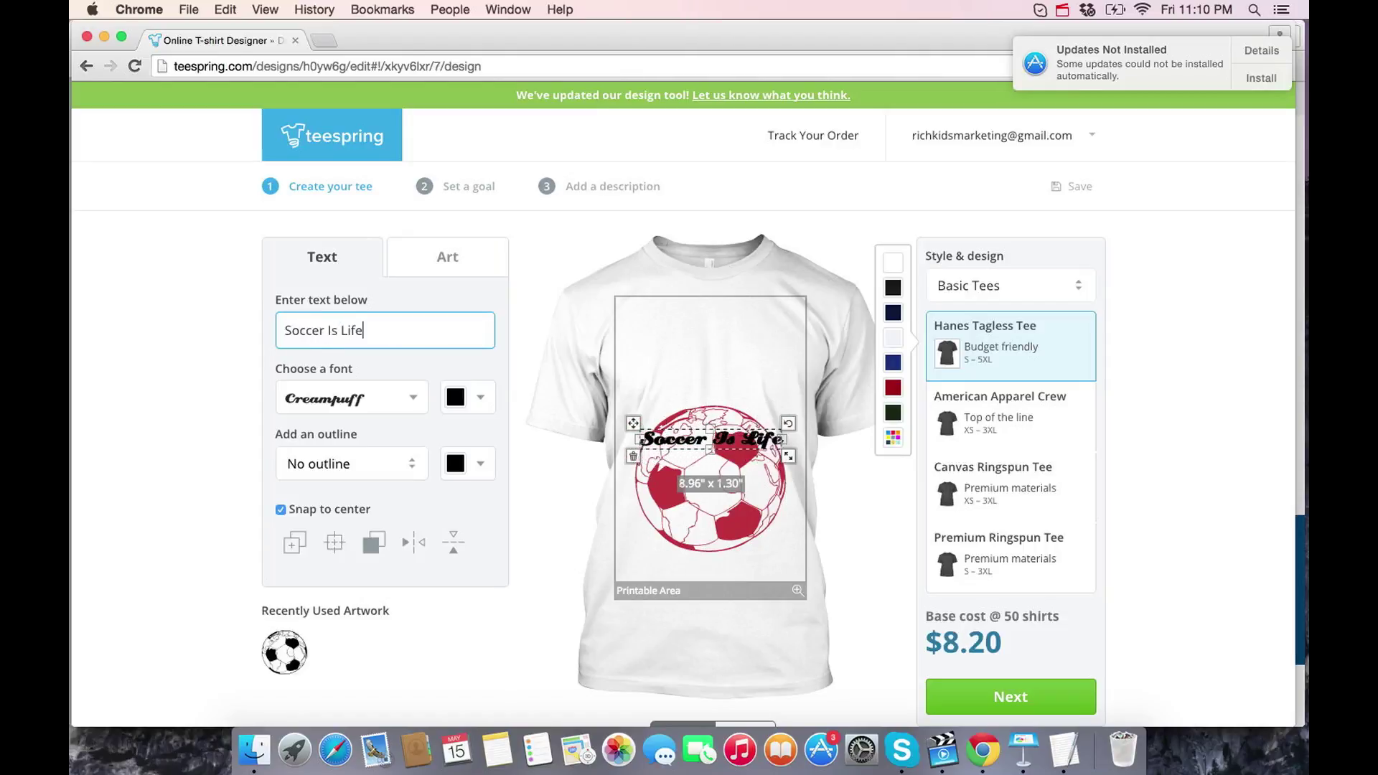
left_click_drag(682, 439, 684, 361)
left_click_drag(784, 381, 668, 310)
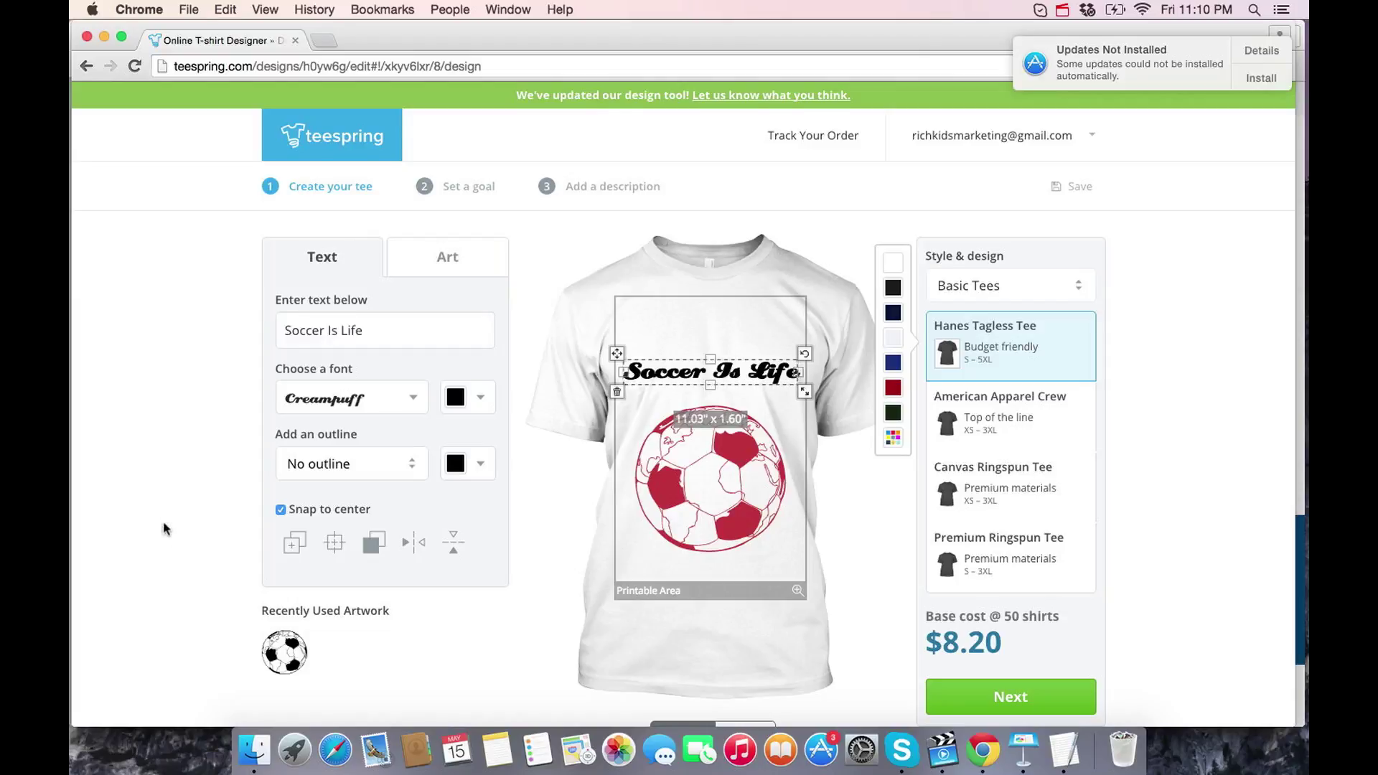
- Review the Art and Text options and keep the Basic Tees style for the Hanes Tagless Tee
scroll(163, 529, "down", 2)
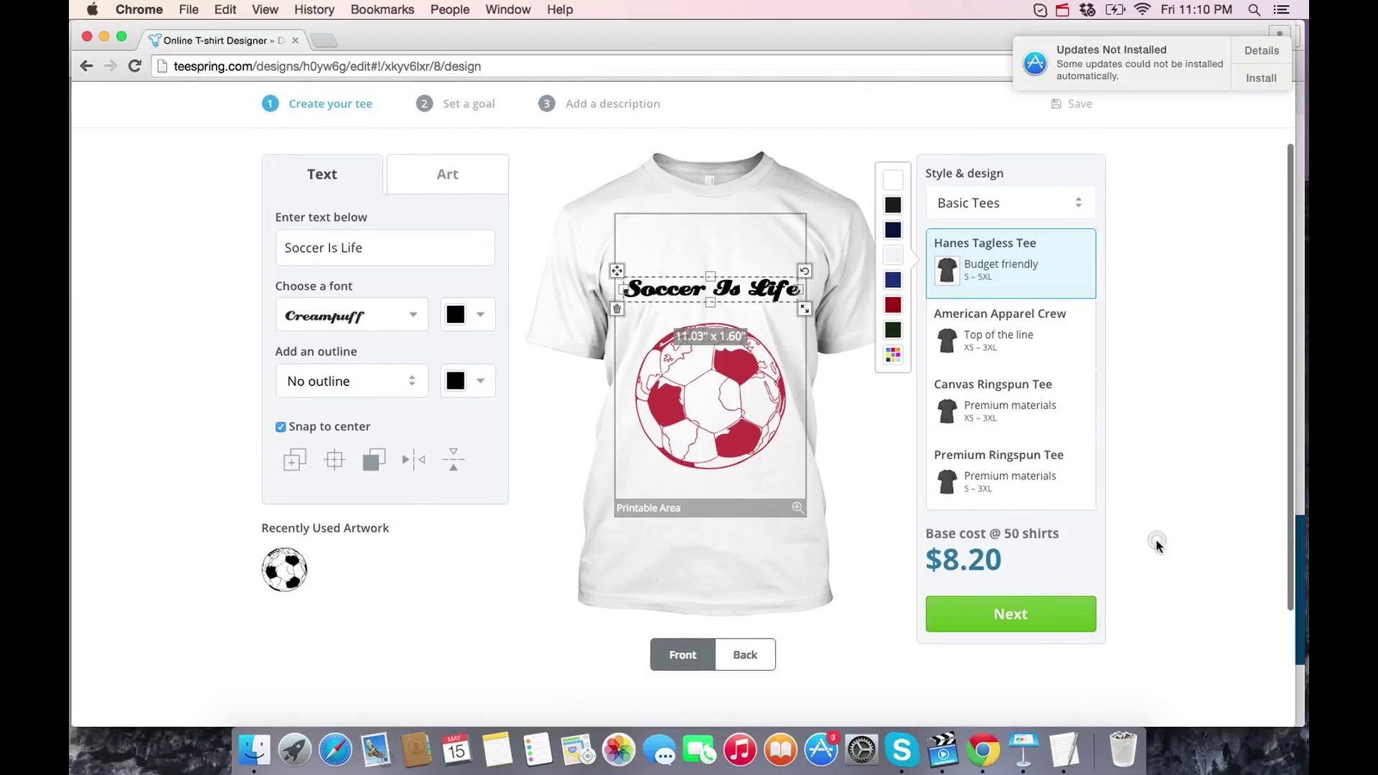
scroll(1156, 539, "up", 2)
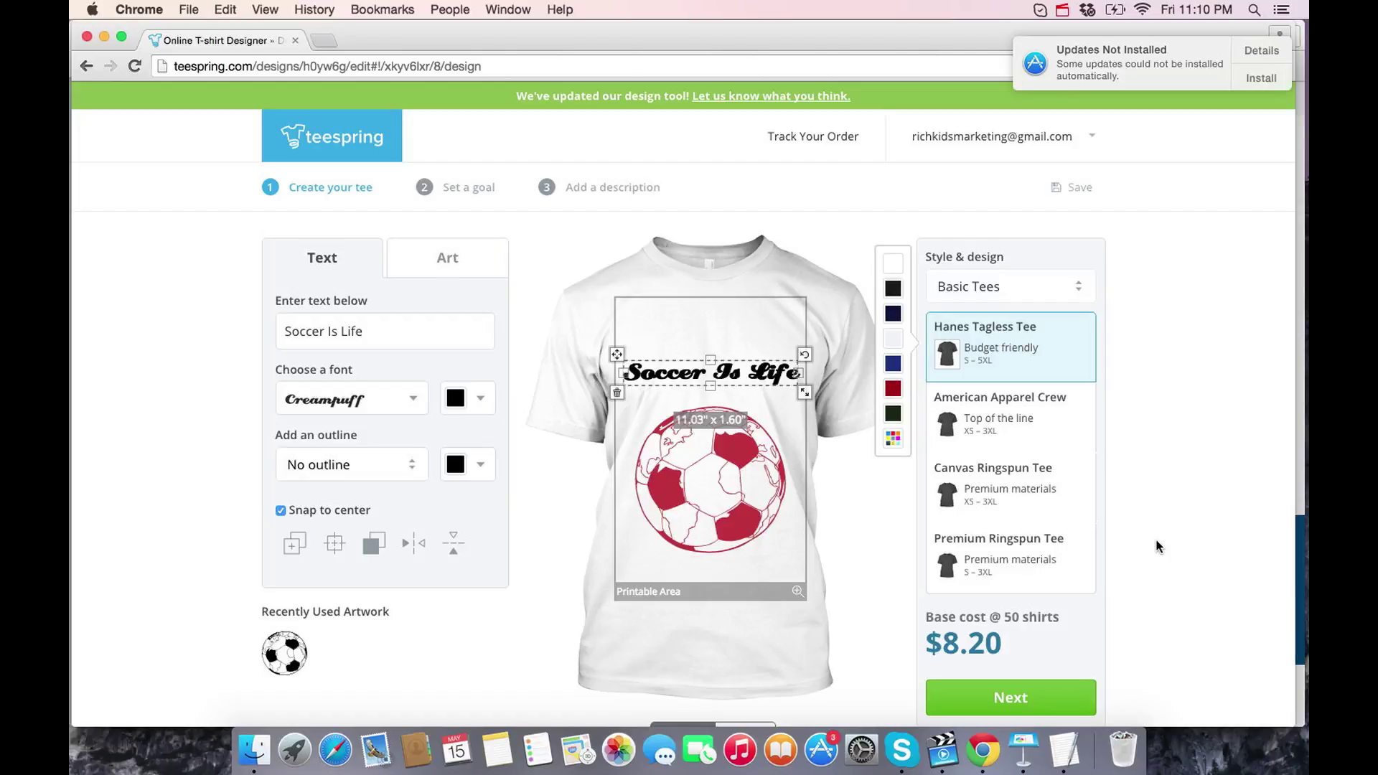
scroll(1157, 546, "down", 4)
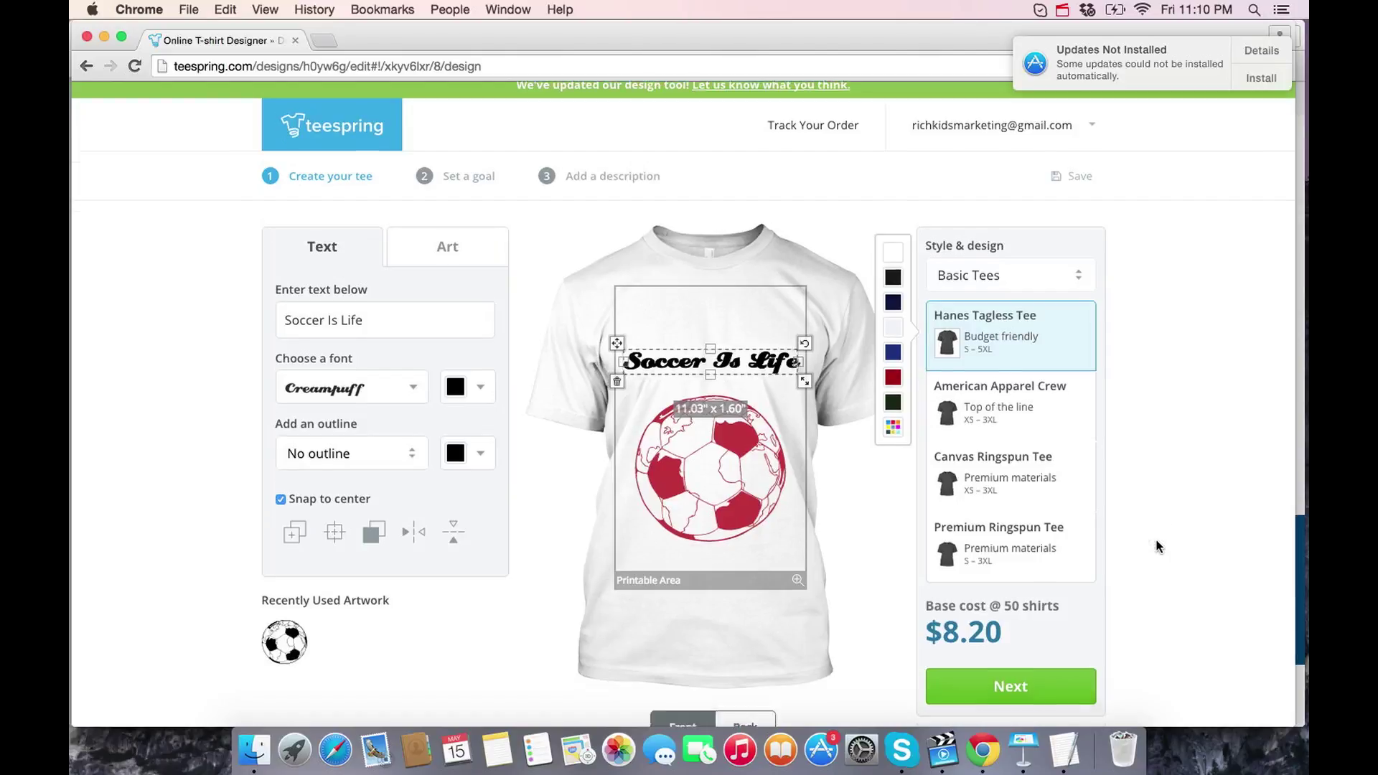
scroll(1157, 547, "up", 5)
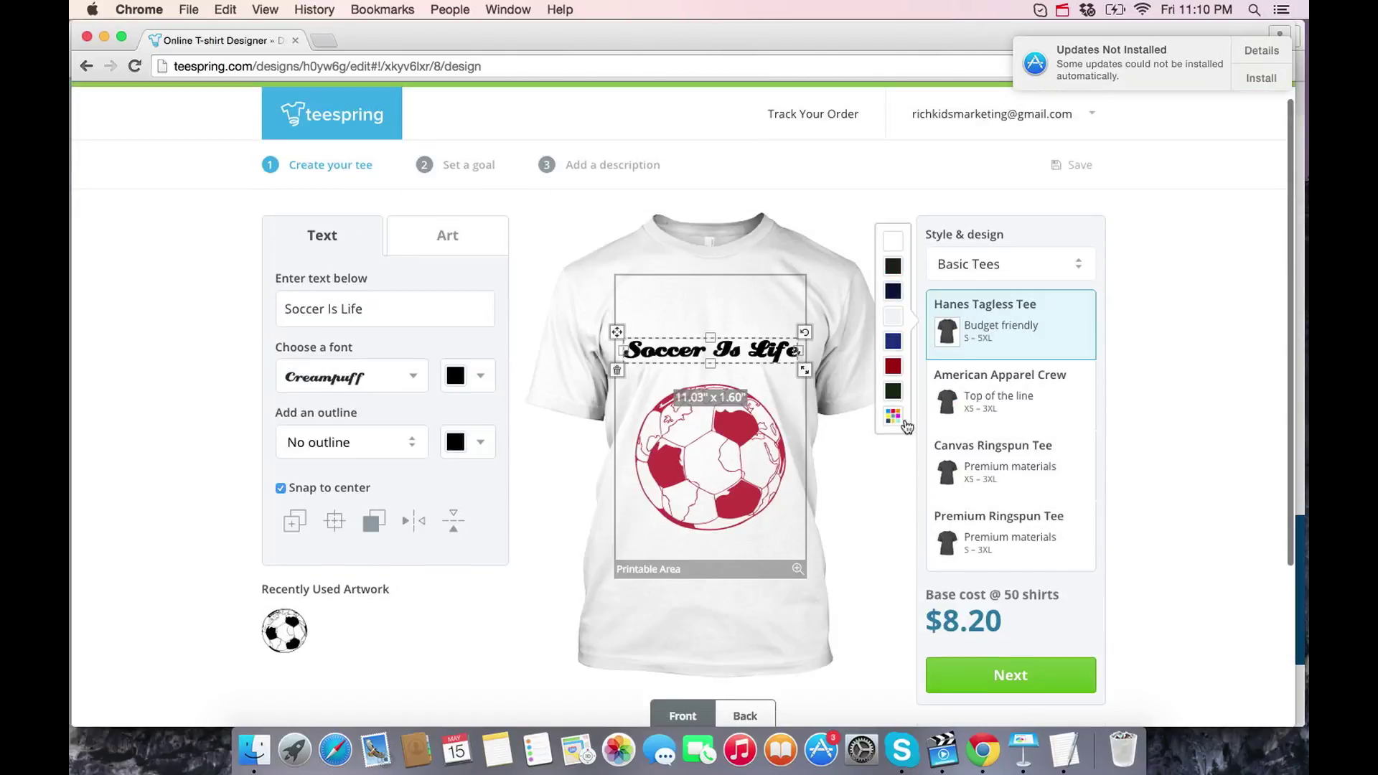
left_click(478, 234)
left_click(321, 235)
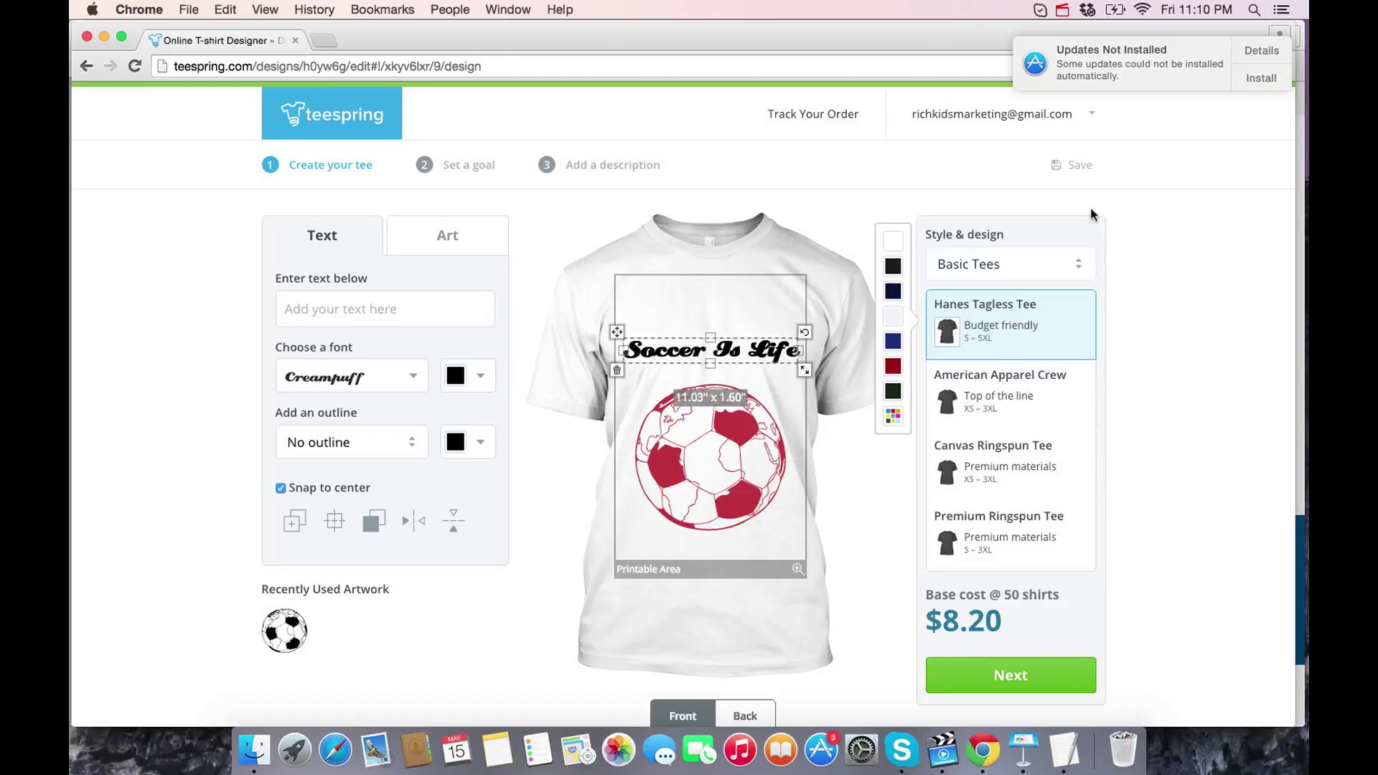
left_click(987, 272)
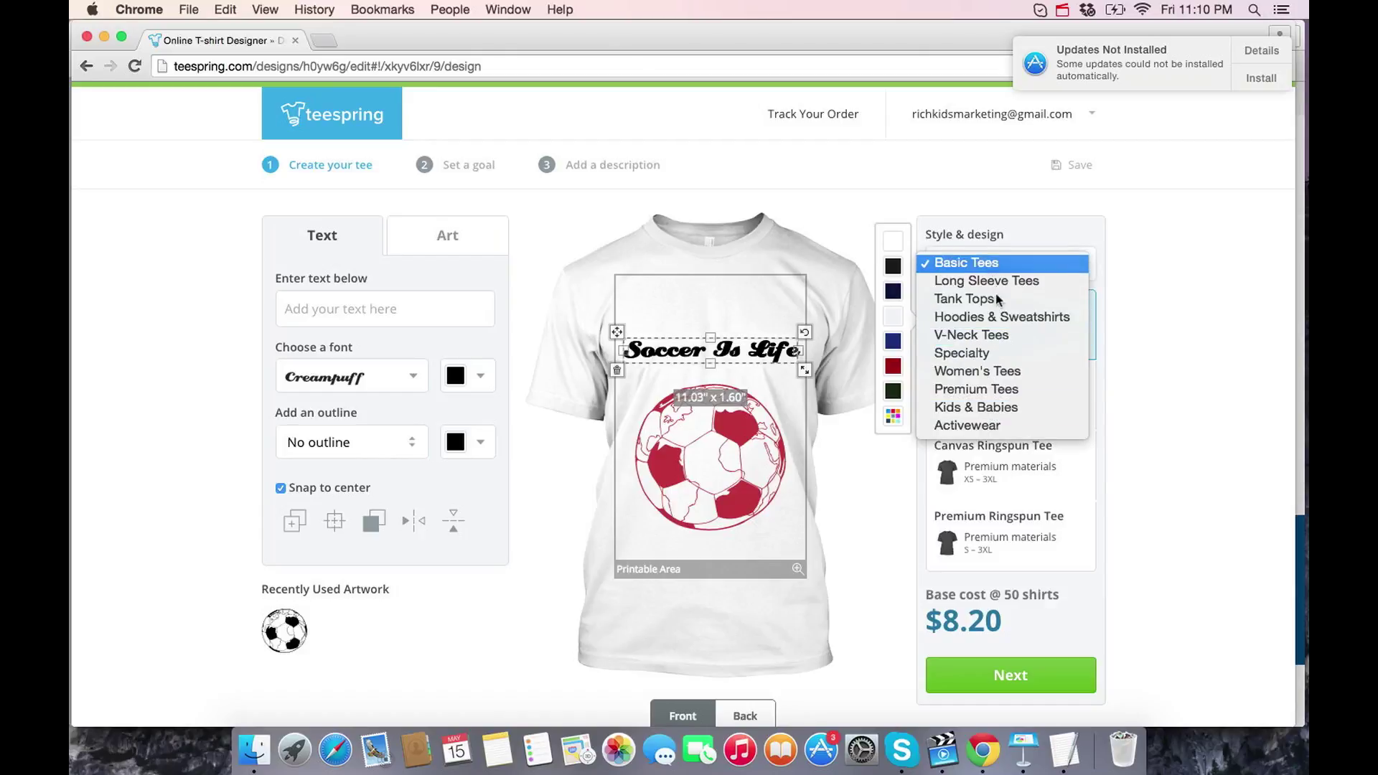
left_click(1207, 378)
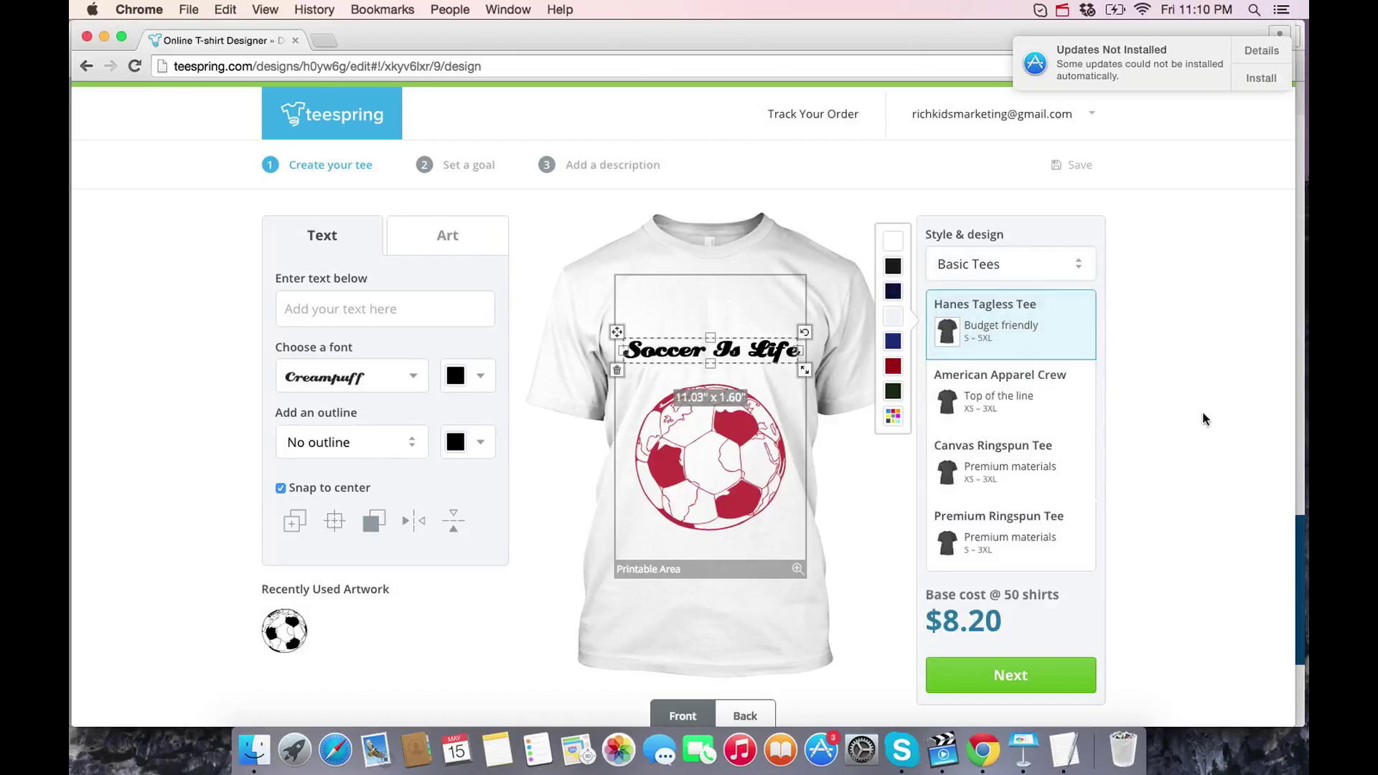
scroll(1200, 523, "down", 2)
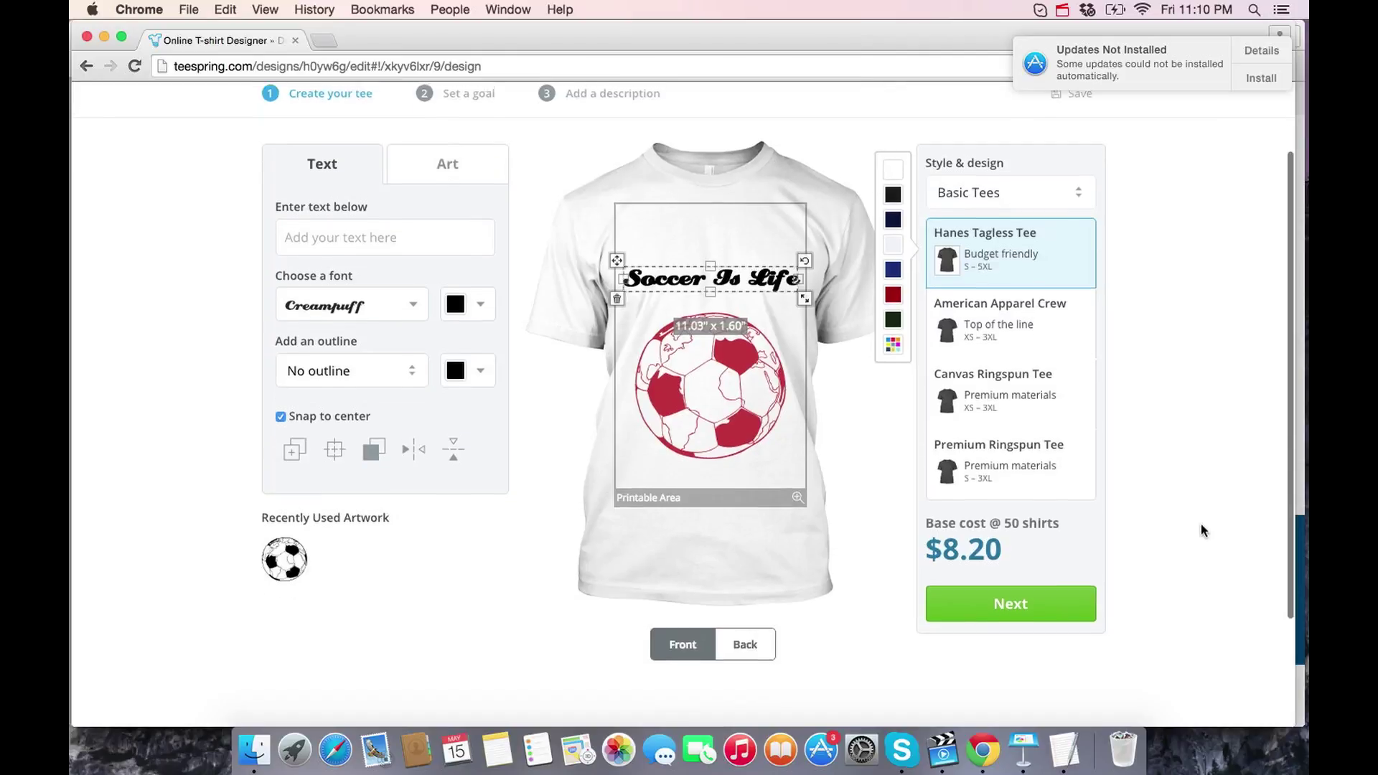
- Set the selling price to $14.98 and the sales goal to 100 shirts, estimating $678+ profit
left_click(1040, 597)
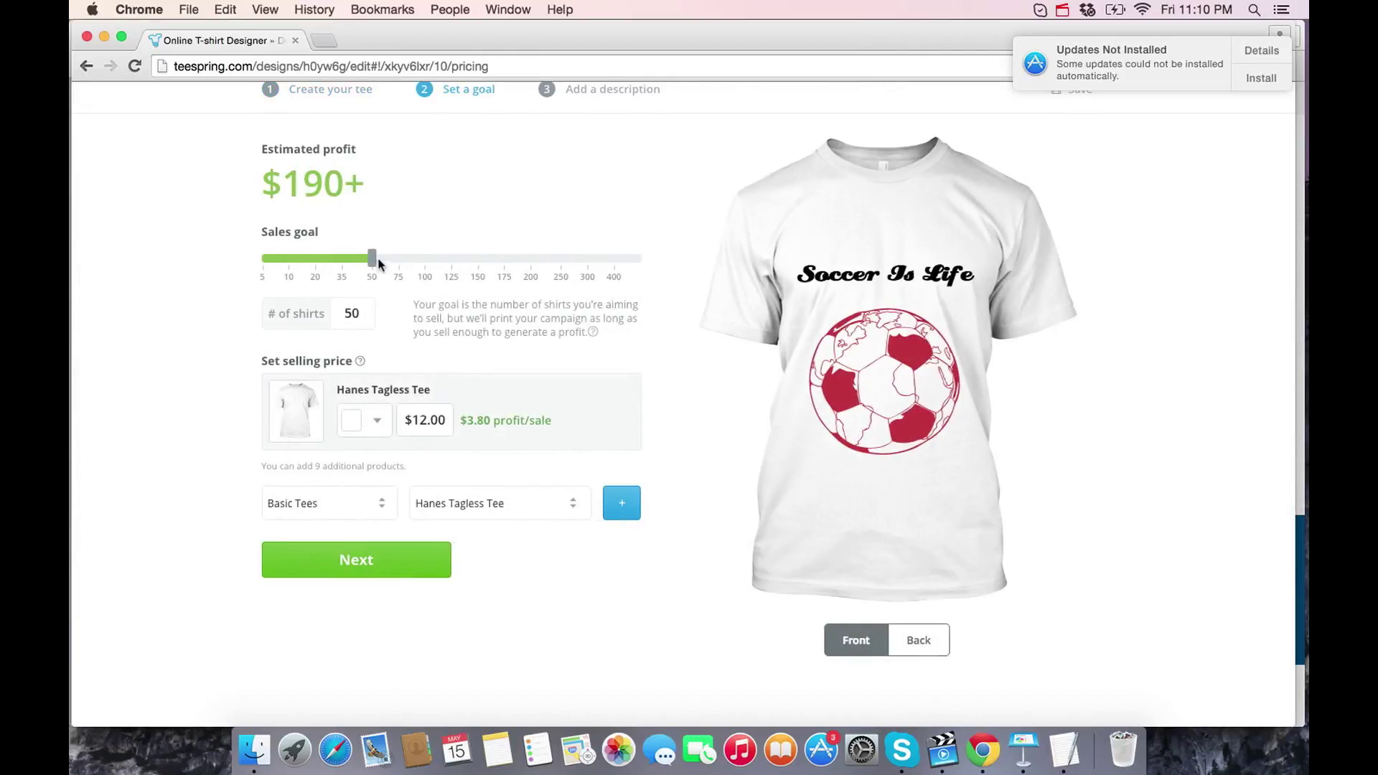
mouse_move(376, 264)
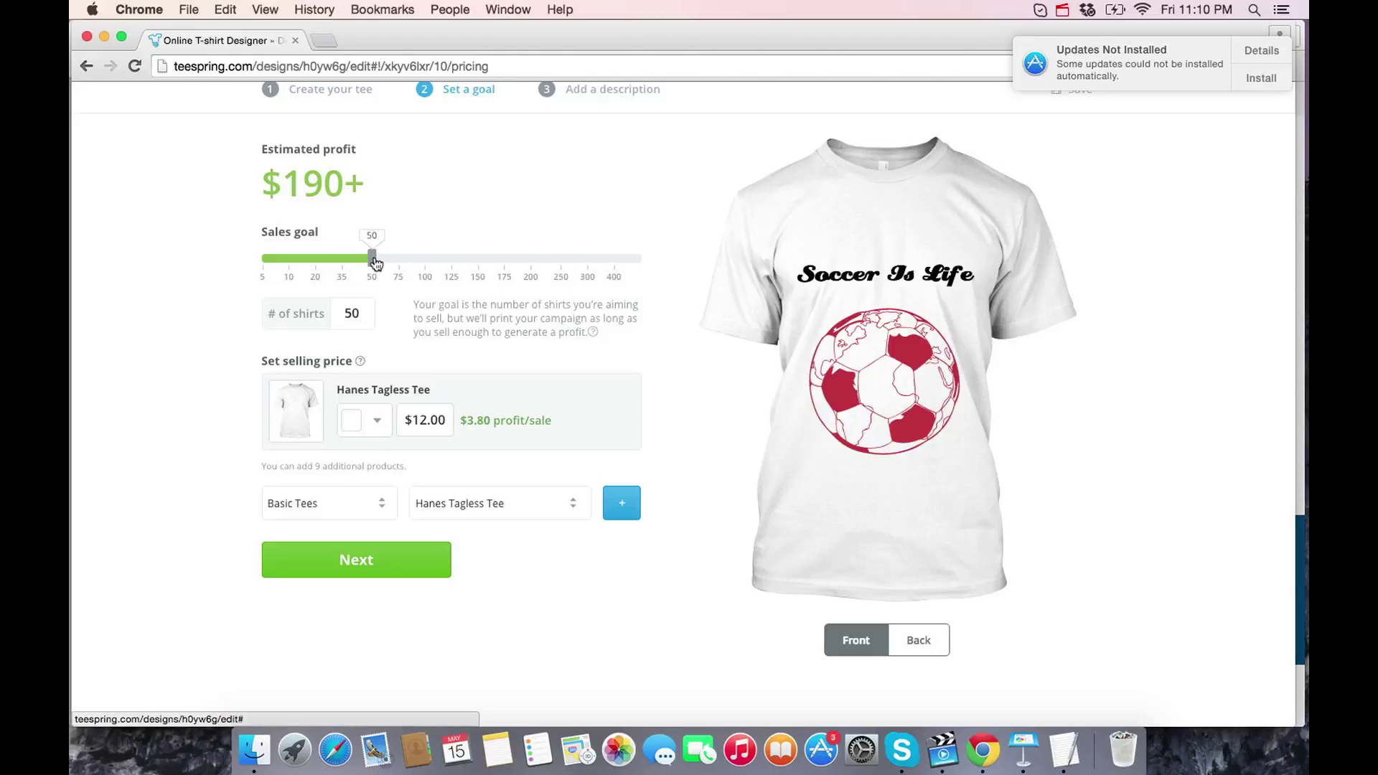
left_click(366, 315)
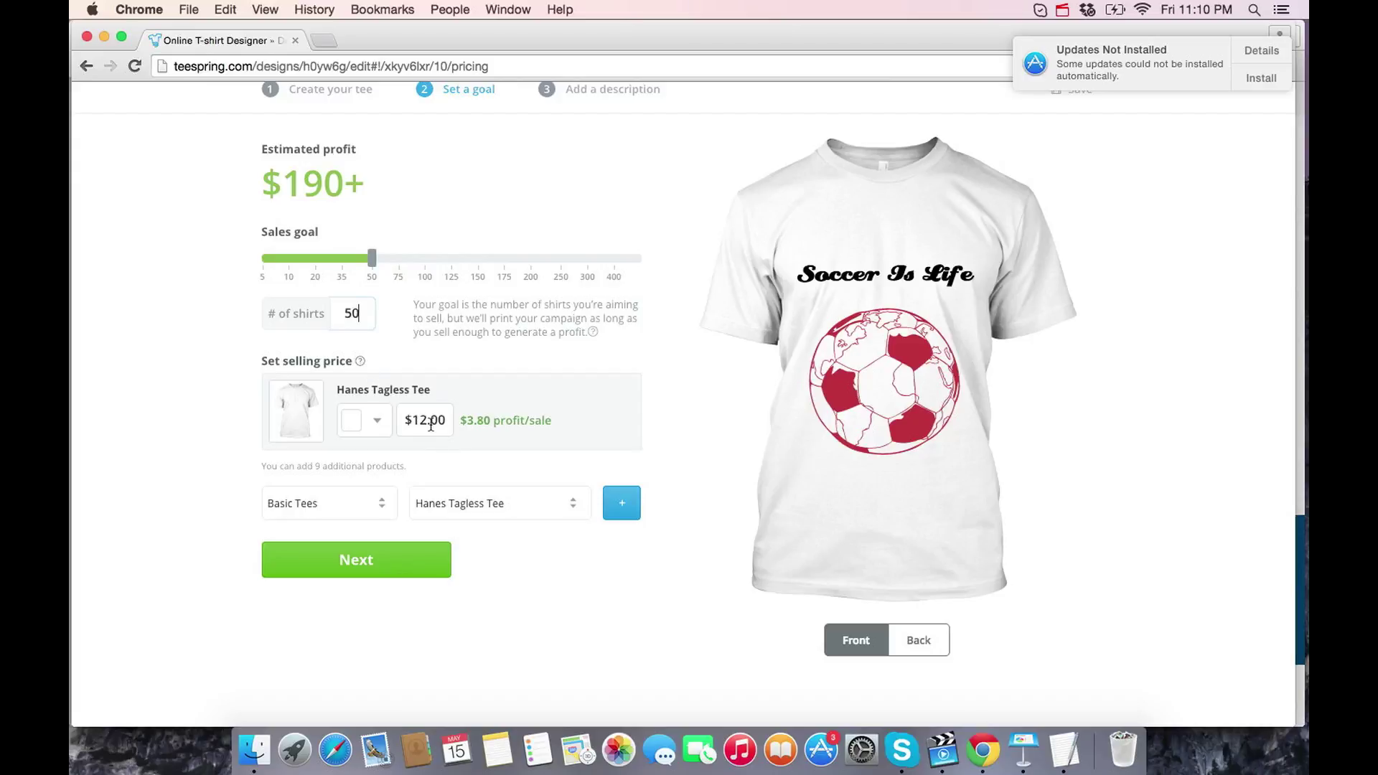
left_click(426, 422)
key("BackSpace")
key("BackSpace")
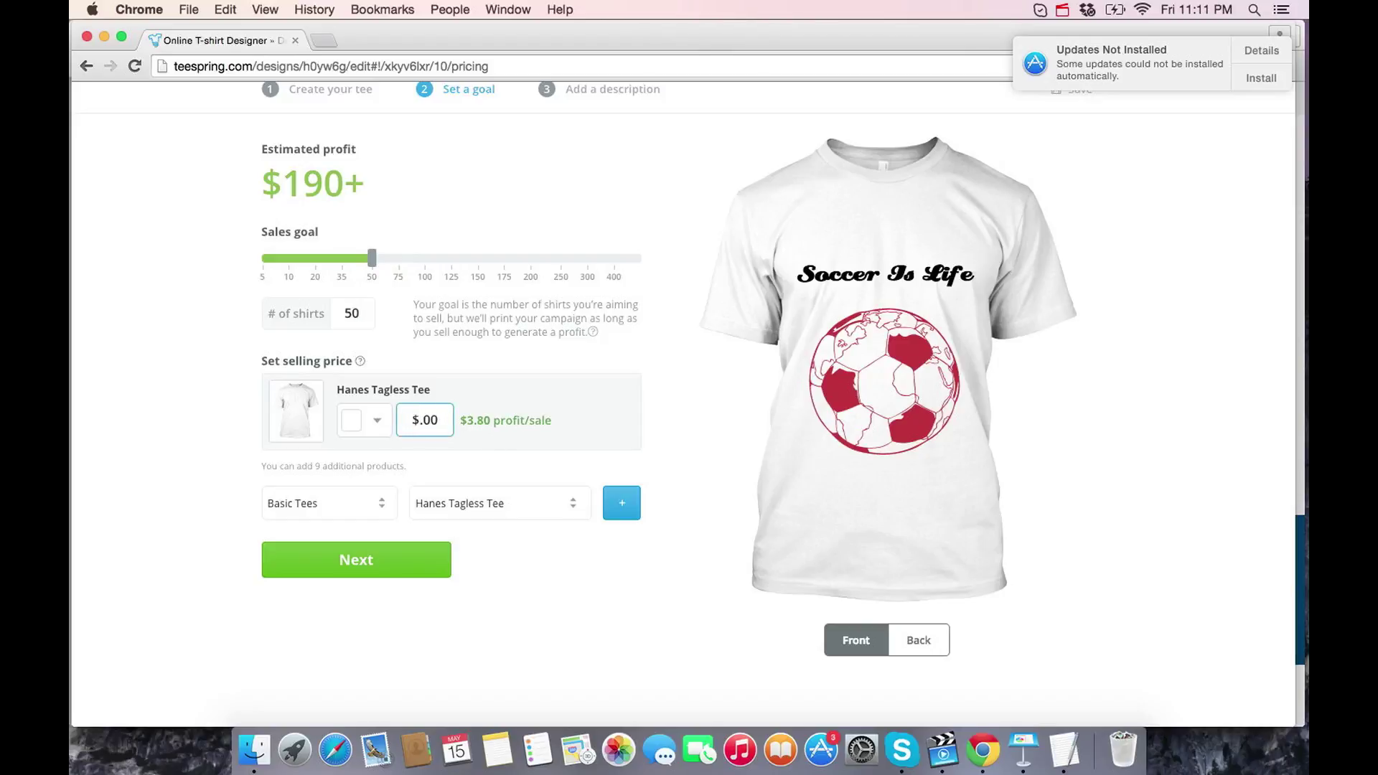
type("14.98")
key("Delete")
key("Delete")
key("Delete")
left_click(159, 402)
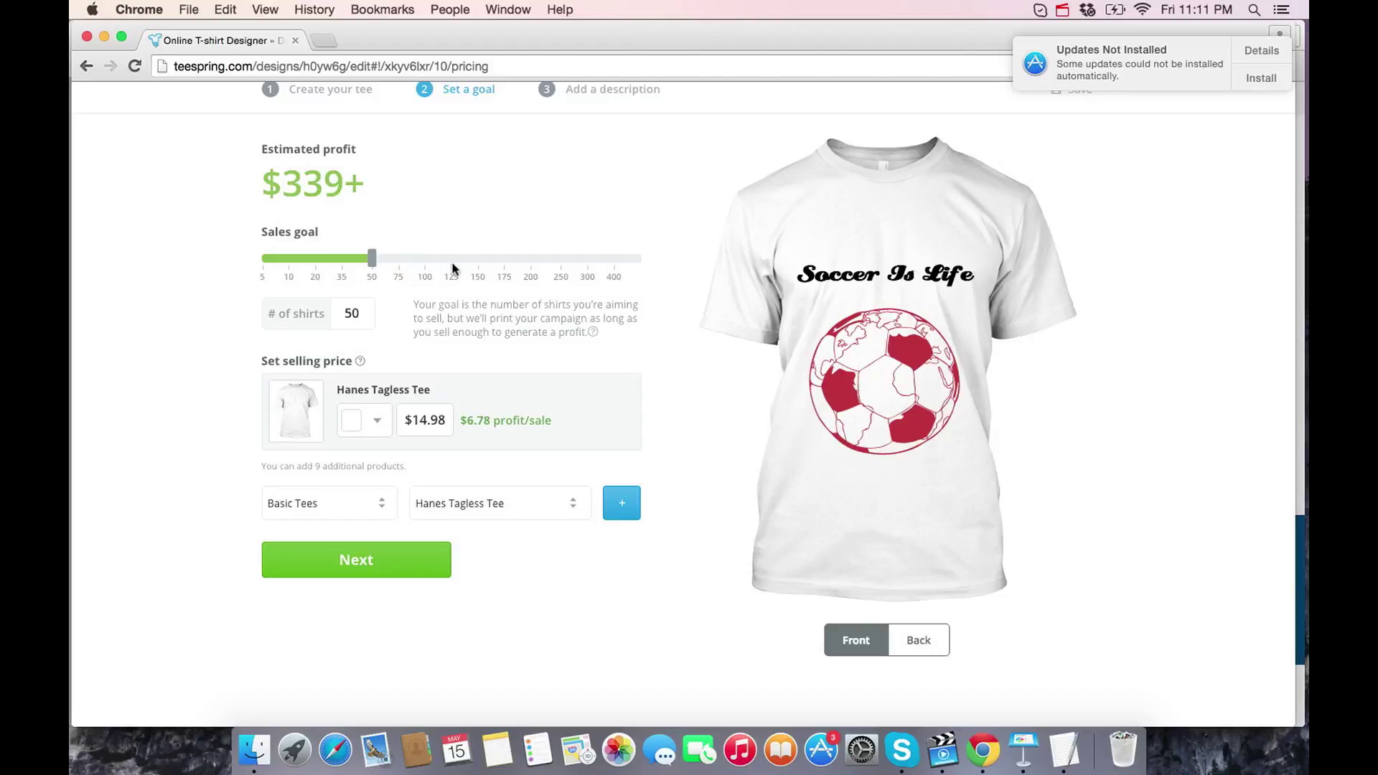
left_click(420, 257)
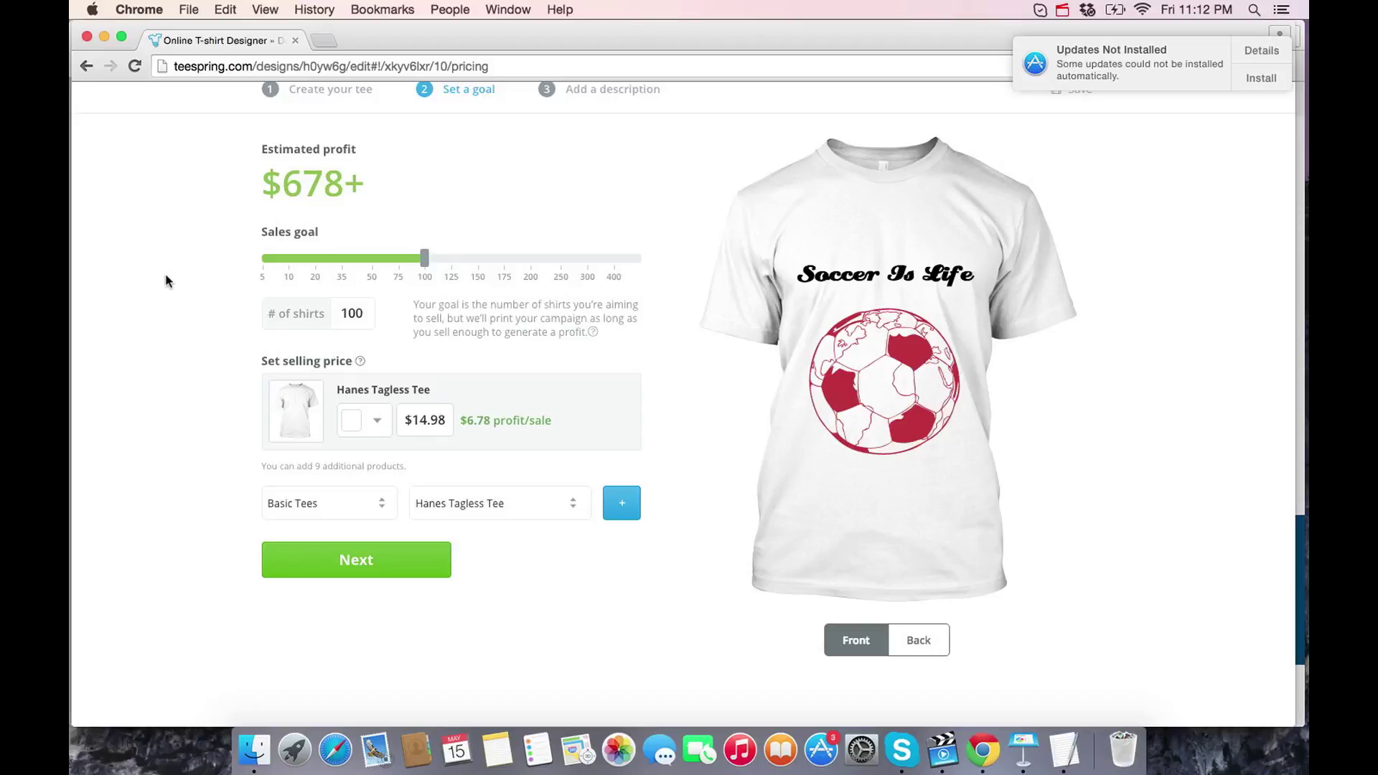
- Change the shirt's selling price from $14.98 to $19.99
left_click(450, 422)
left_click_drag(449, 422, 412, 422)
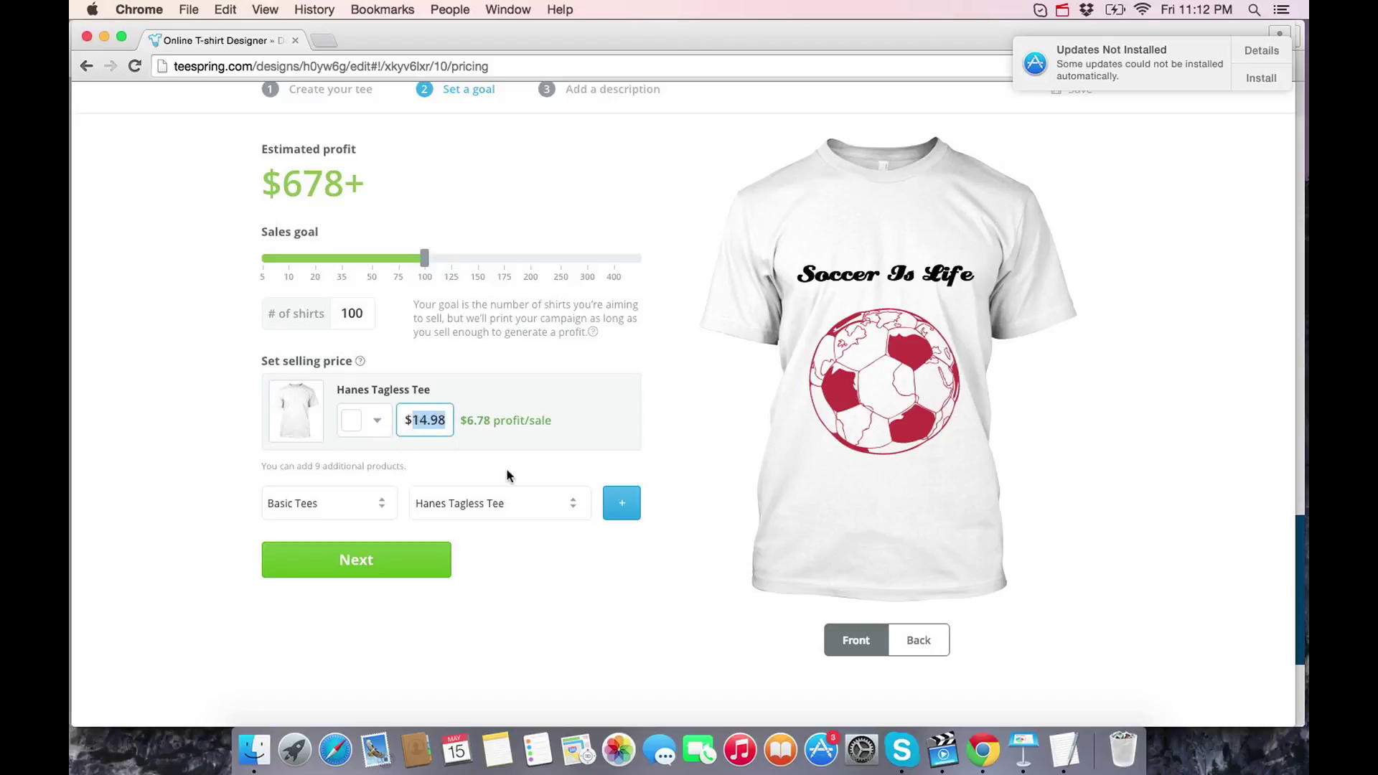
type("19.99")
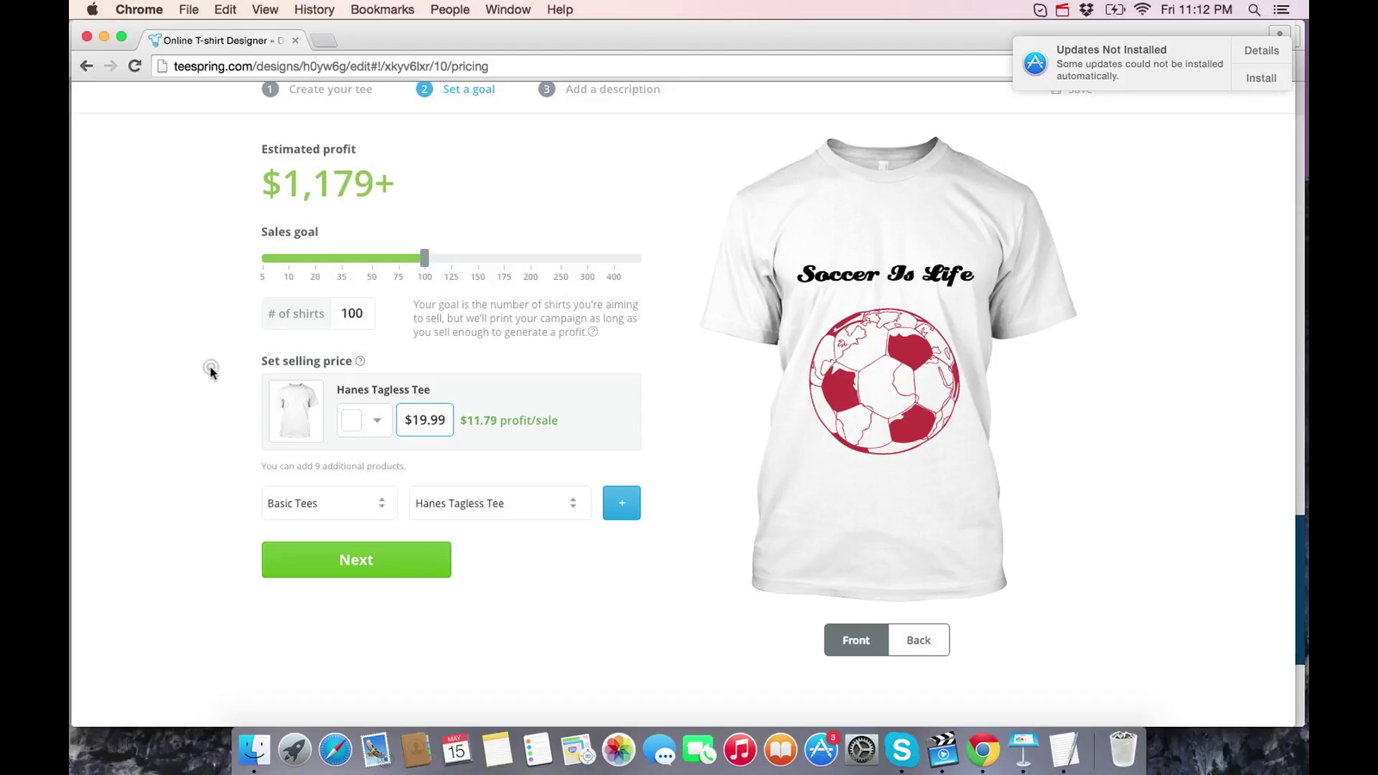
left_click(211, 372)
- Try sales goals of 435 and 96 shirts, then set the goal to 50 shirts
left_click(617, 260)
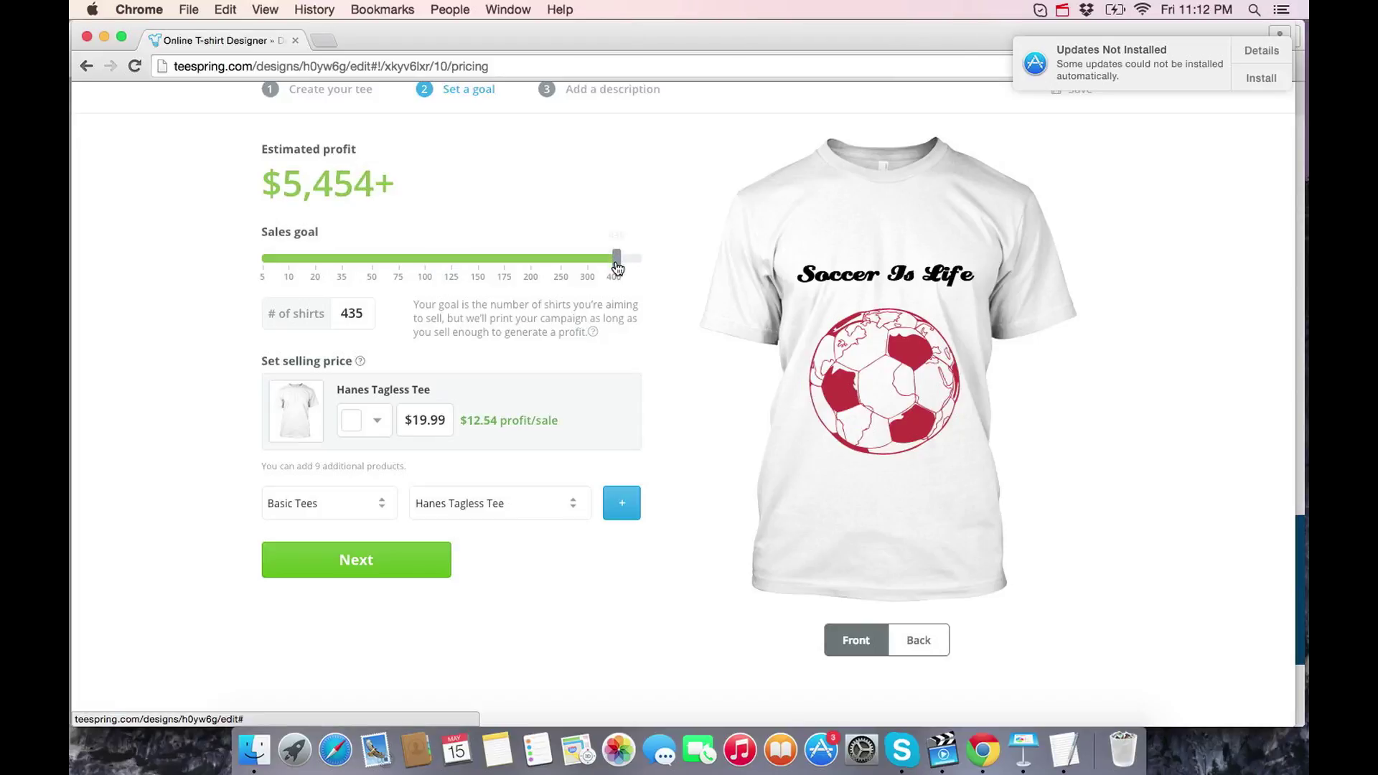
left_click(617, 259)
left_click_drag(282, 188, 353, 201)
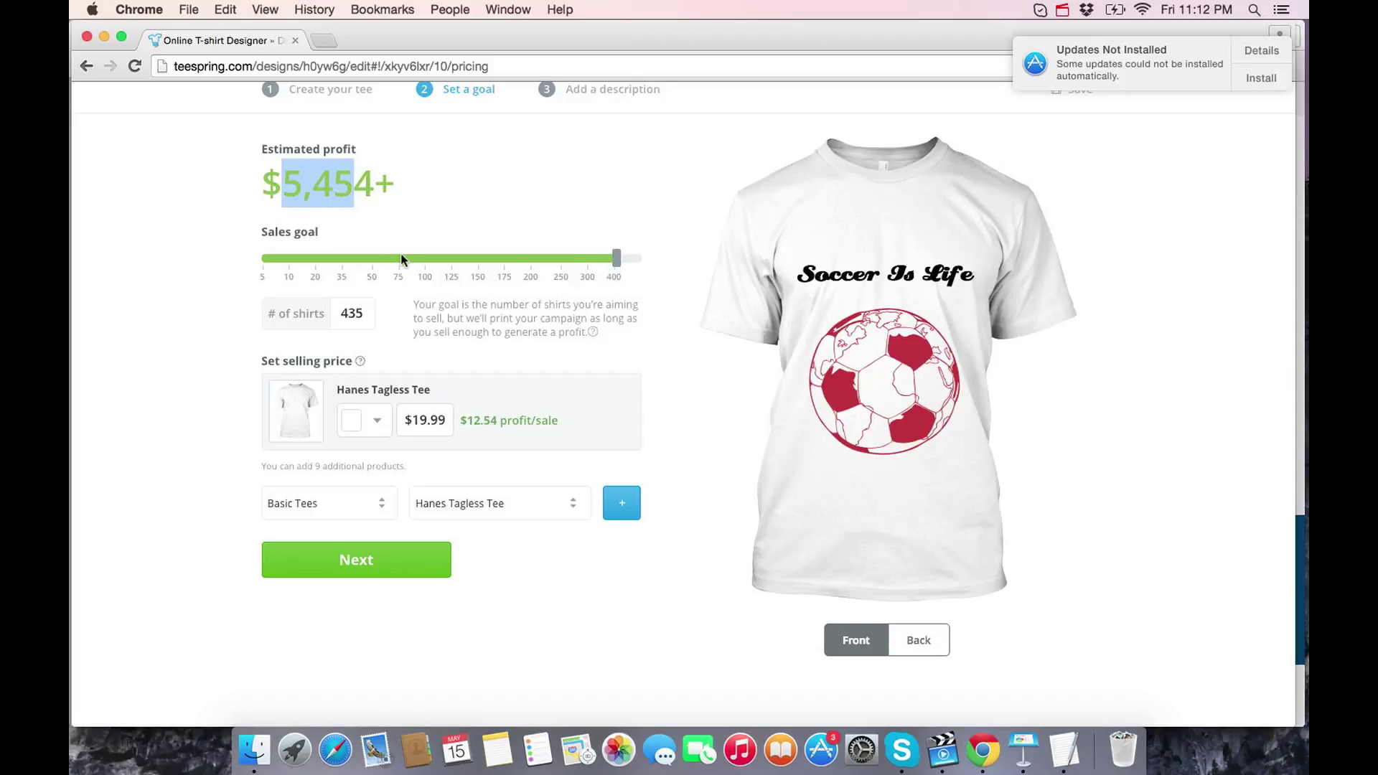
left_click(422, 260)
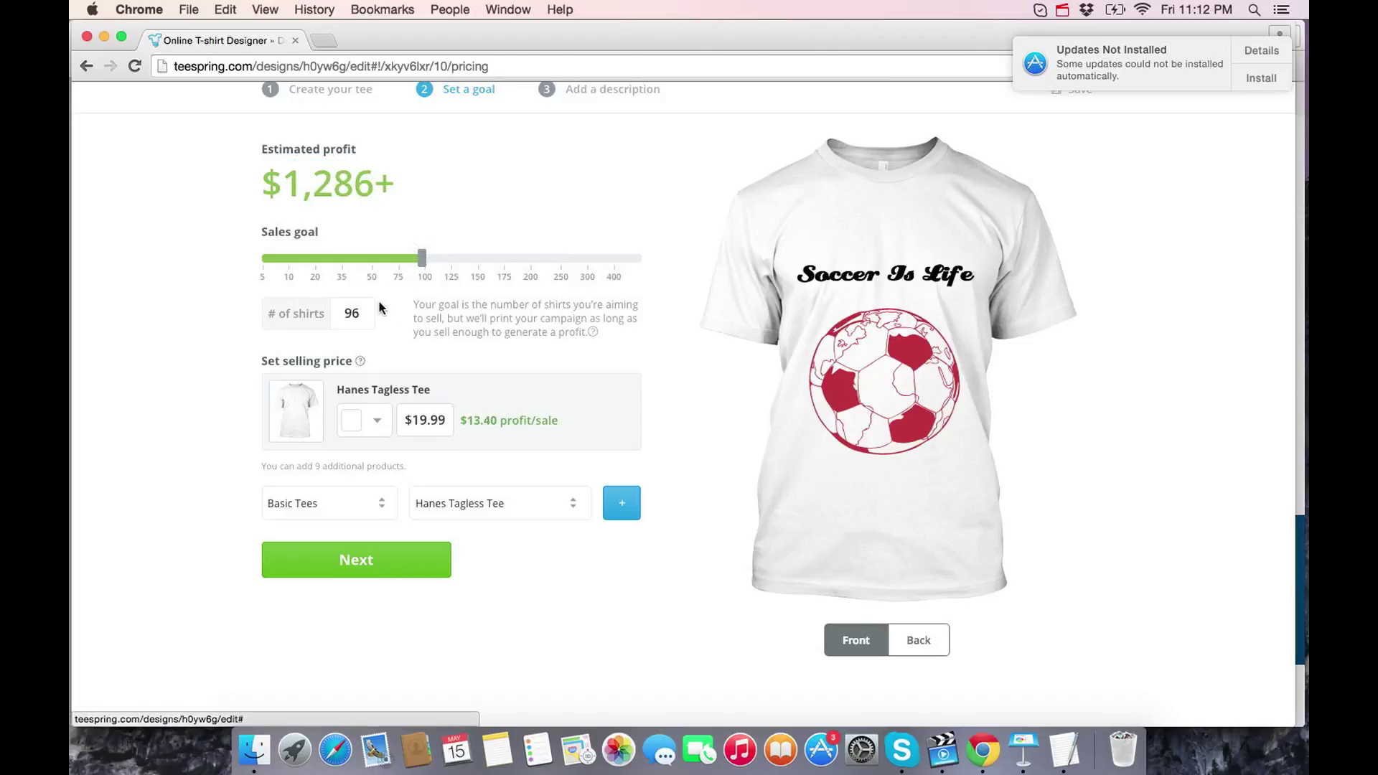
double_click(364, 313)
type("50")
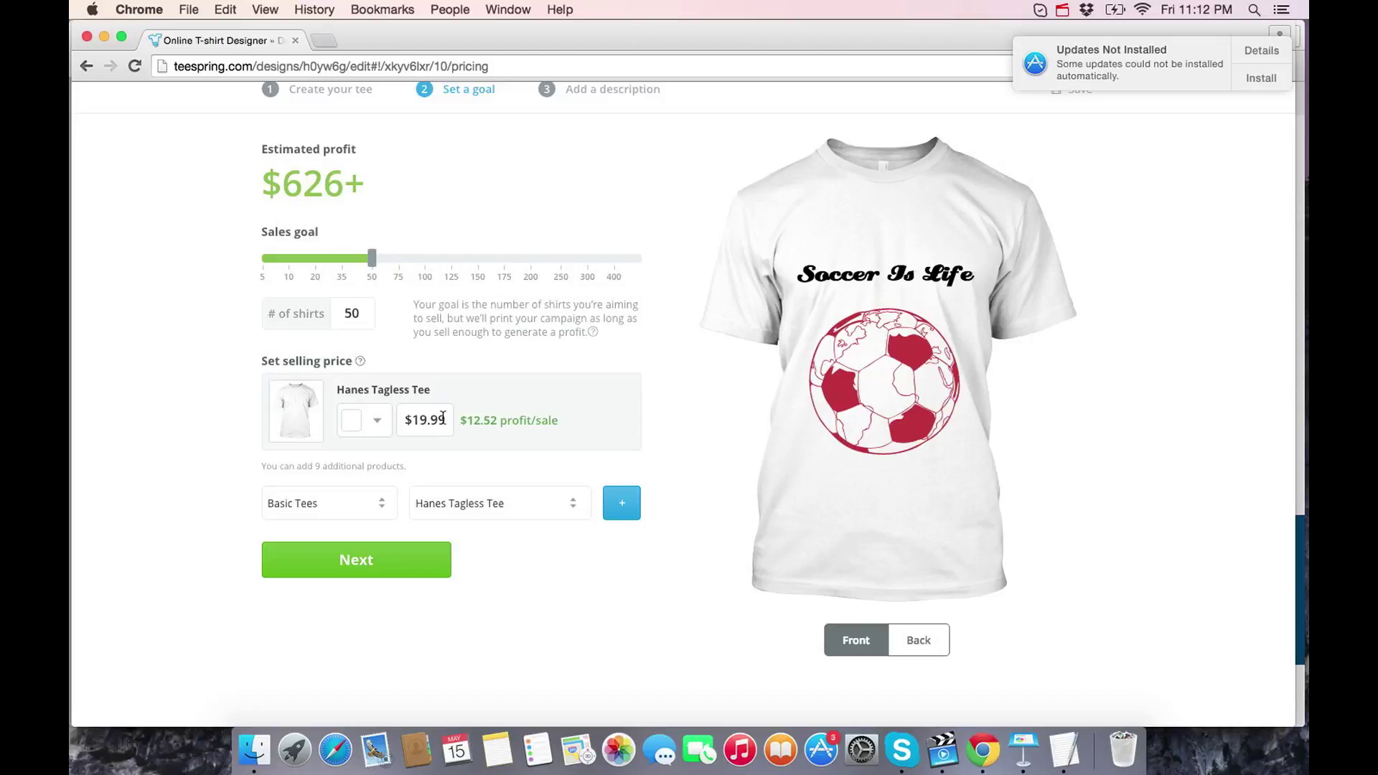
left_click_drag(445, 419, 415, 422)
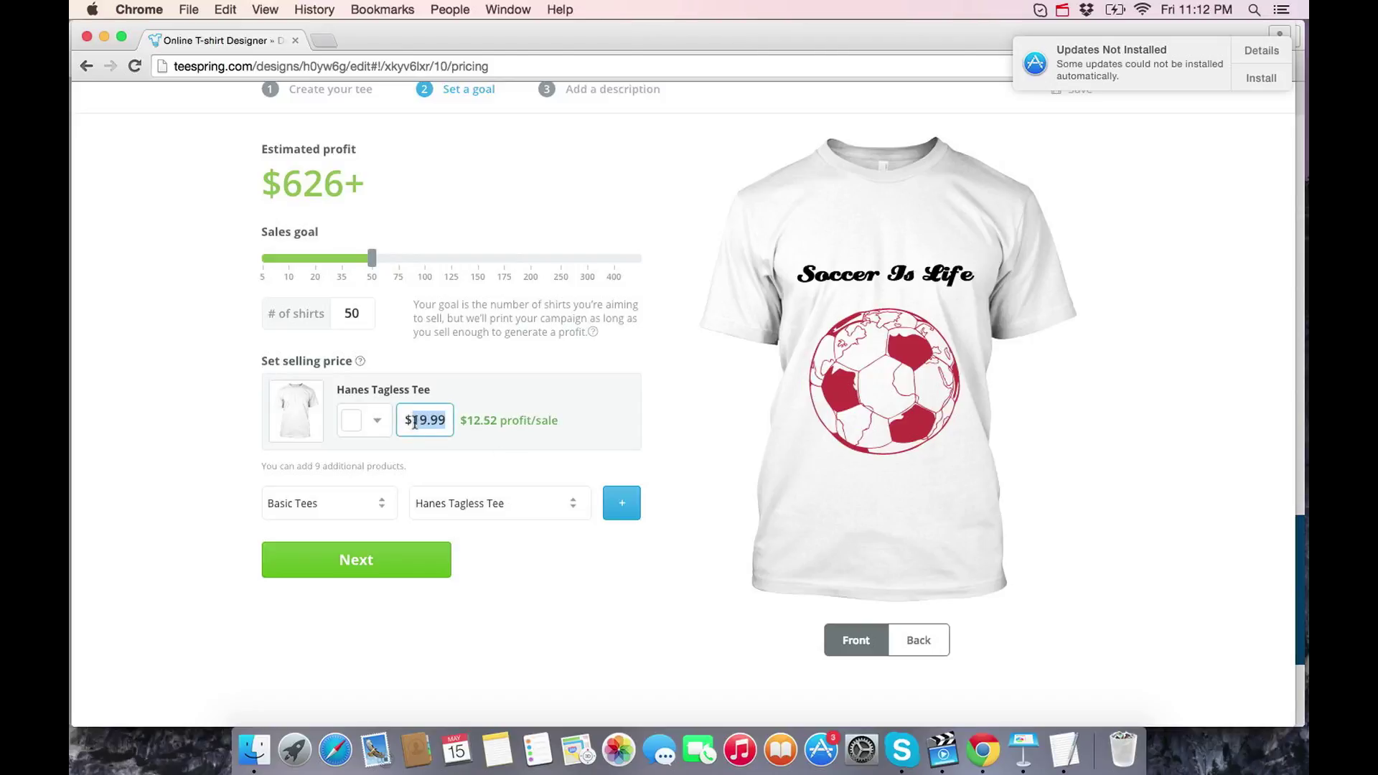
- Start profit notes below the outline with $8.50 and $17.00 on separate lines
left_click(1064, 750)
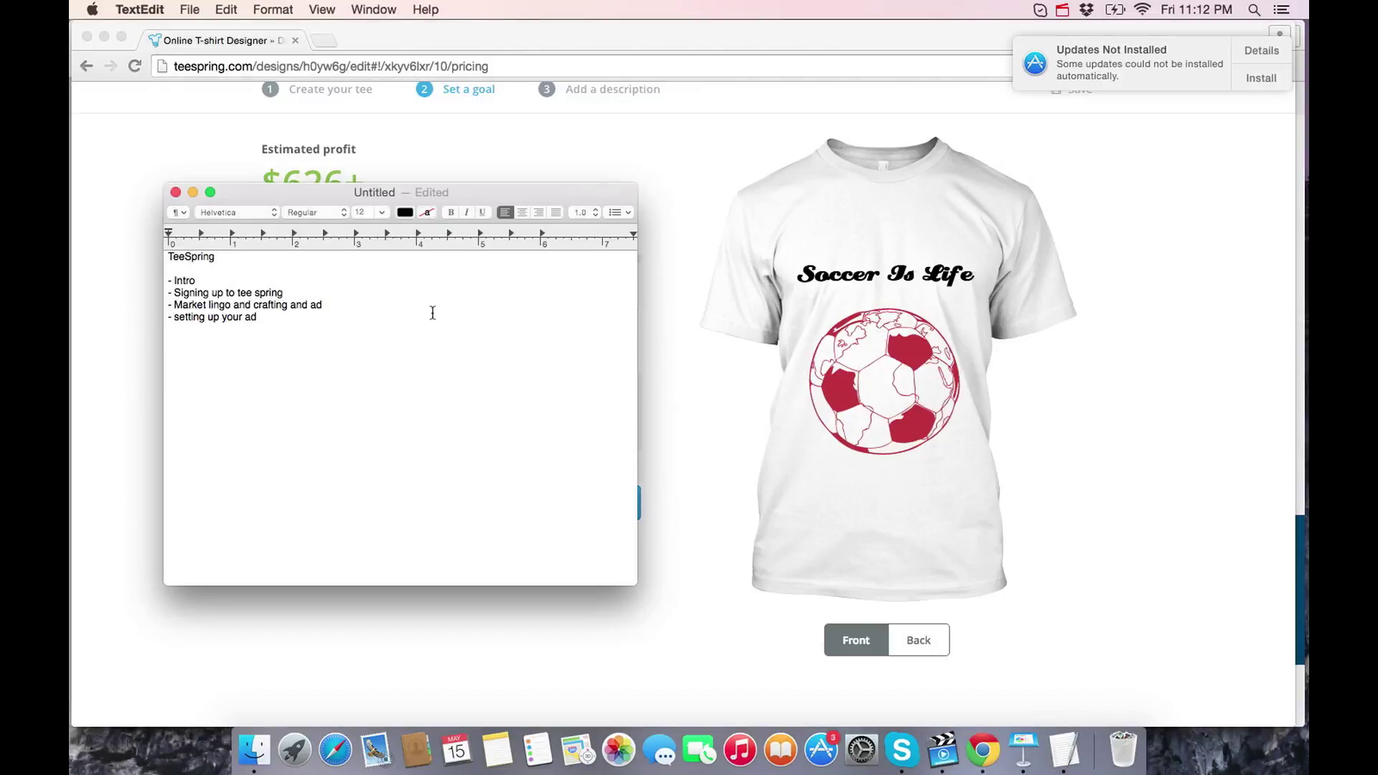
key("Return")
key("Return")
key("Return")
key("Return")
key("Return")
key("Return")
key("Return")
key("Return")
key("Return")
key("Return")
type("s")
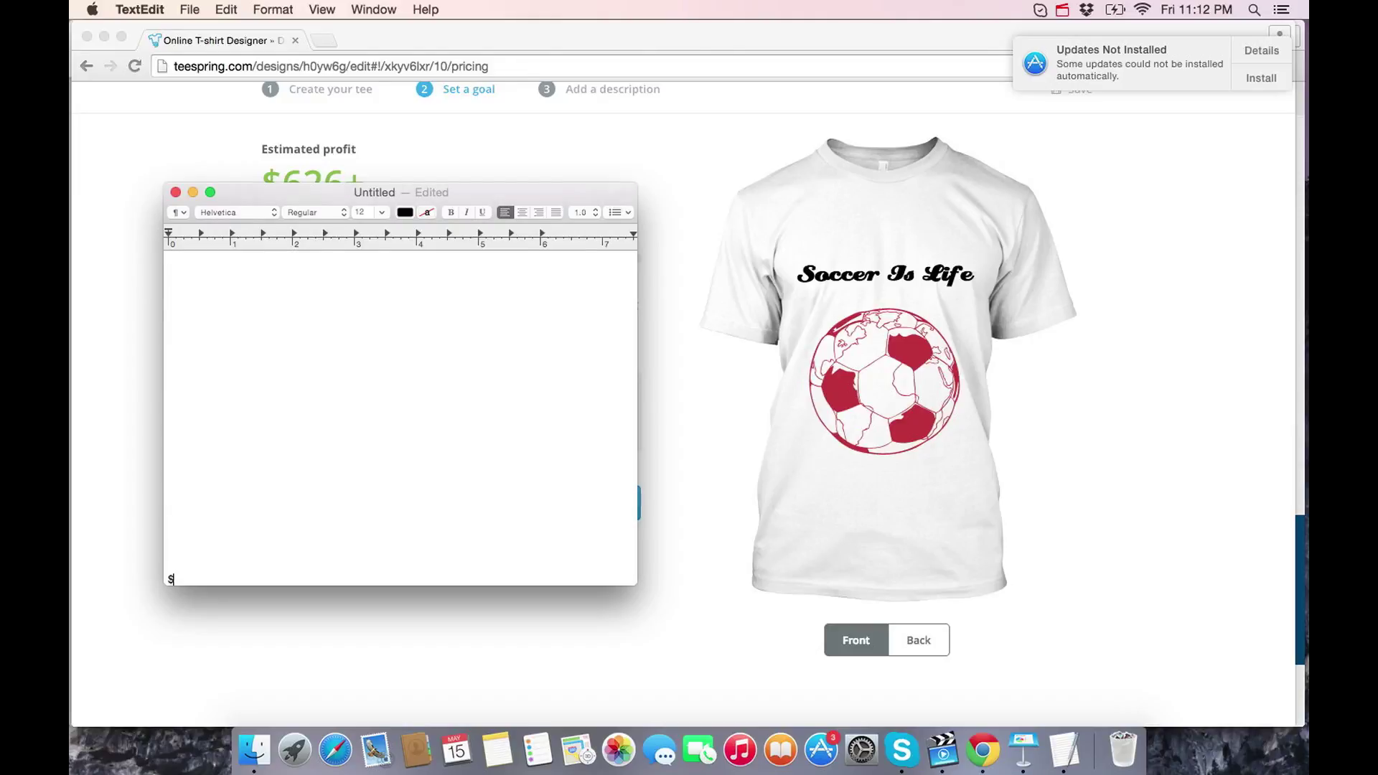
type("8.50")
key("Return")
key("Return")
key("Return")
key("Return")
key("Return")
key("Return")
type("$17.00")
left_click(182, 567)
key("BackSpace")
key("BackSpace")
key("BackSpace")
key("BackSpace")
left_click(215, 576)
key("Return")
key("Return")
key("Return")
- Add $19.99 above $8.50 and a '$8.50 profit $8.50 cost' line below
left_click(180, 517)
type("$19.99")
key("Return")
type("$8.50 profit  ")
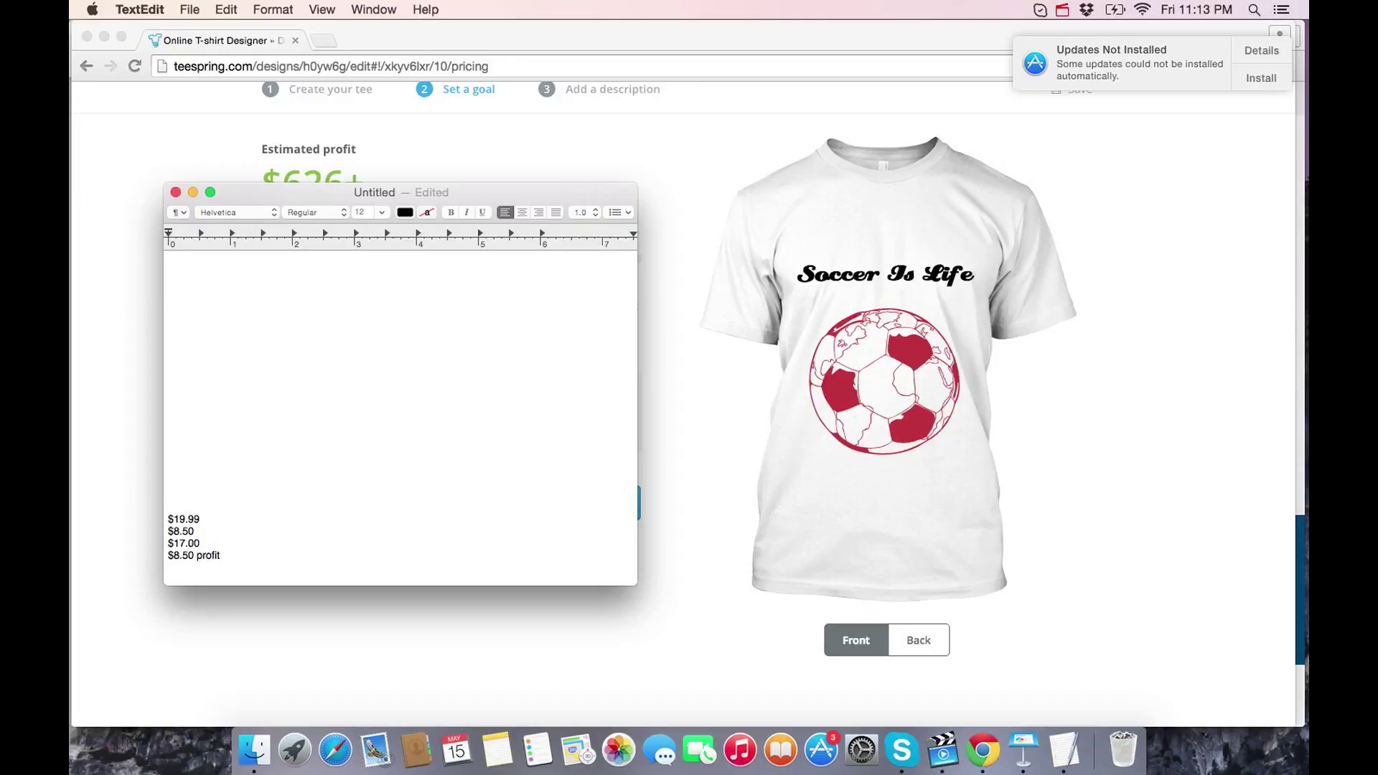
type("$8.50 cost")
- Add an indented '- FaceBook Ads' item under the profit line
left_click(231, 553)
key("Return")
type("-")
key("Return")
key("Tab")
type("-")
scroll(292, 495, "down", 2)
left_click(222, 516)
type("Fac")
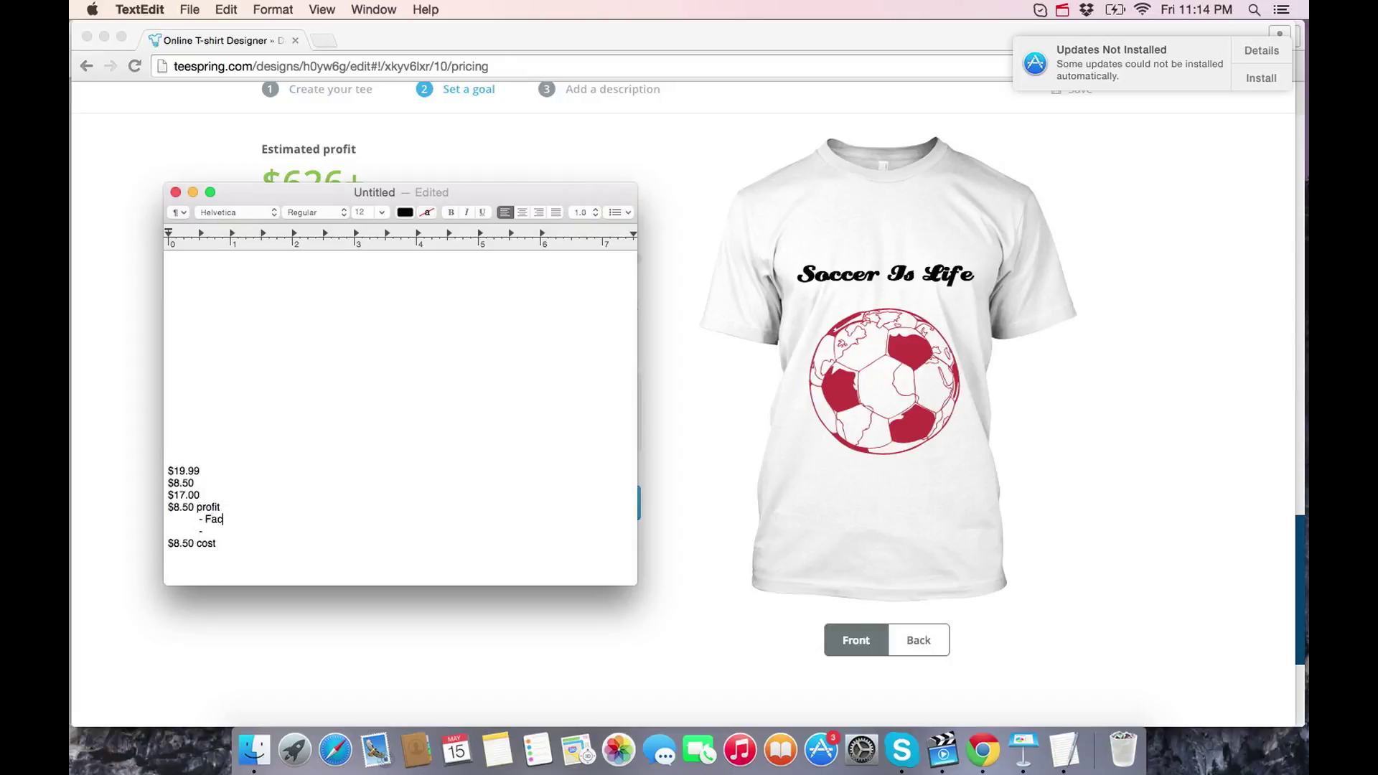
type("eBook Ads")
- Postpone the system update, then add '$4 per sale' and an indented '$4.50 Profit on each shirt!!!' line
left_click(1282, 80)
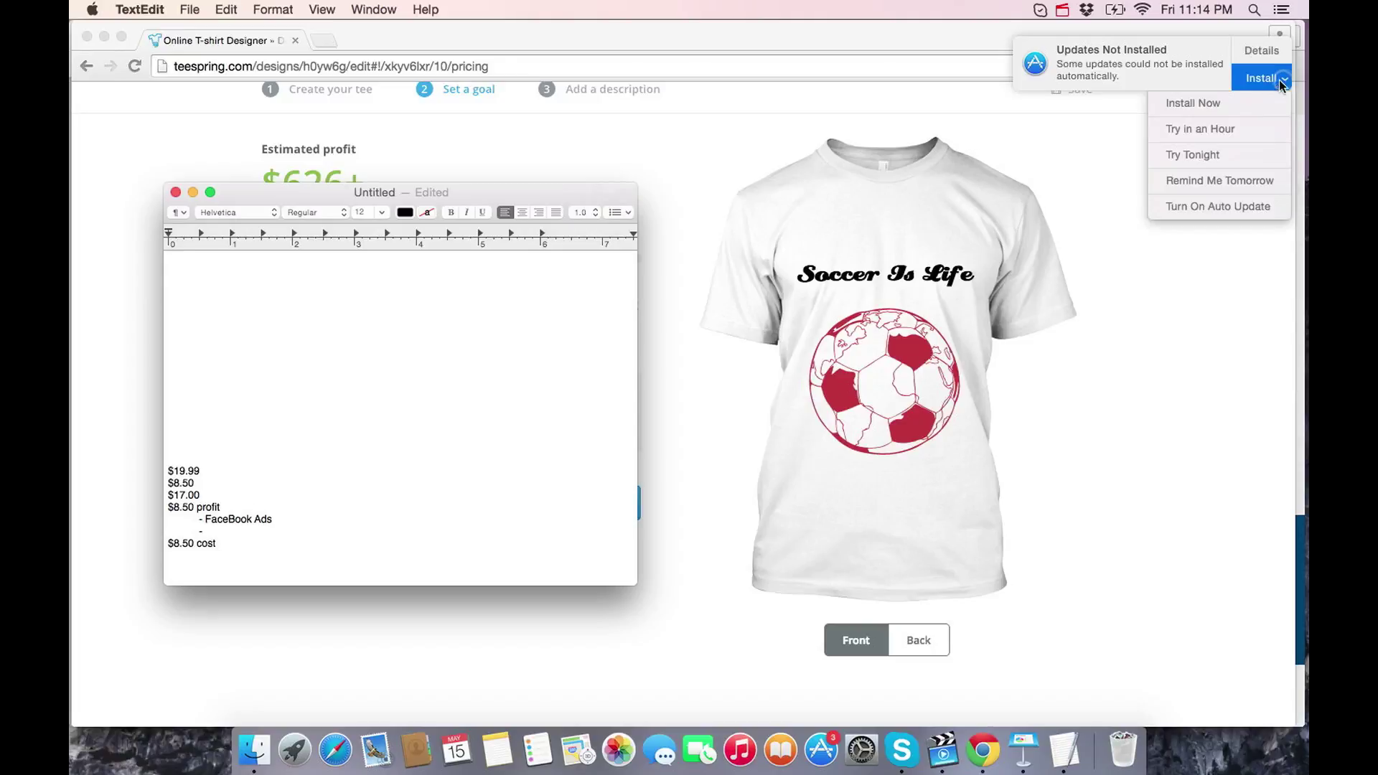
left_click(1224, 152)
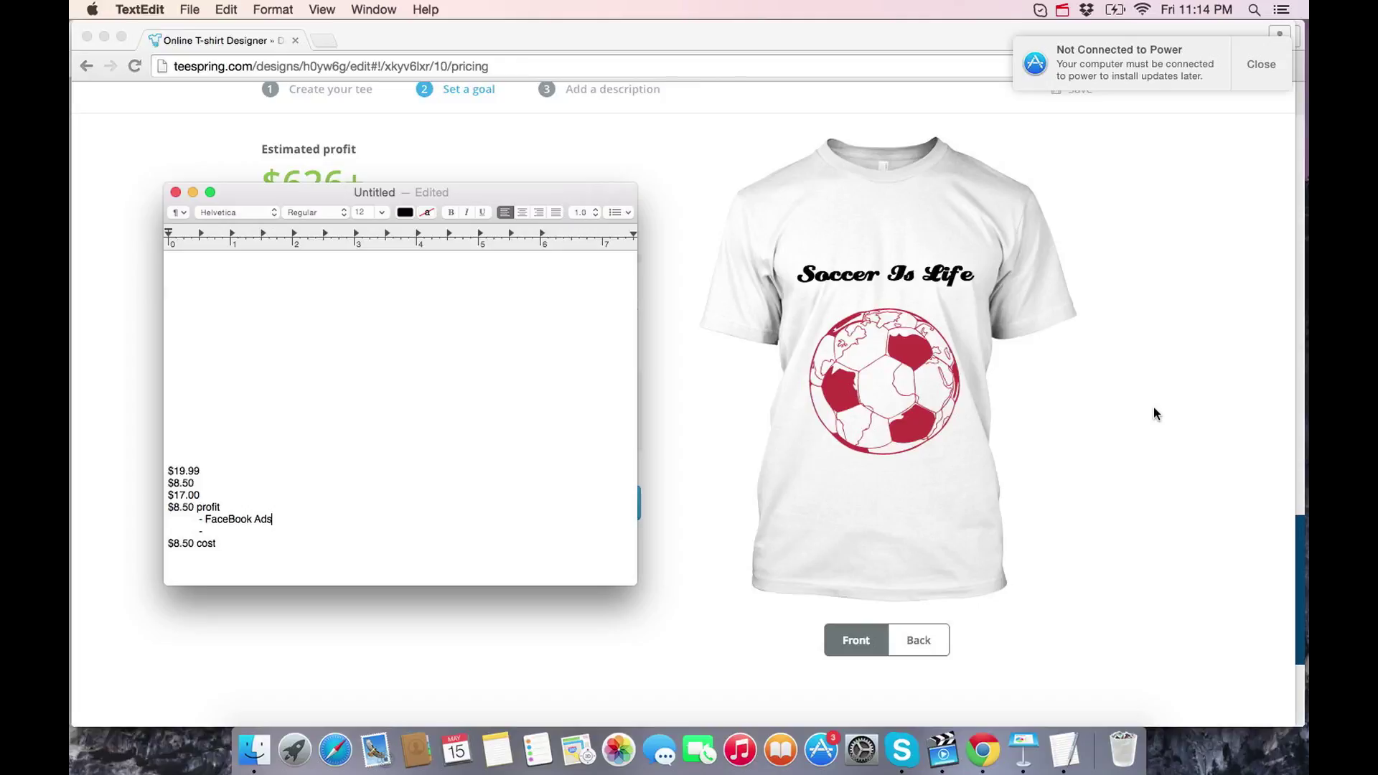
key("Return")
key("Return")
type("$4 per sale")
key("Return")
key("Tab")
type("$.6")
key("BackSpace")
key("BackSpace")
type("4.50 Profit on each s")
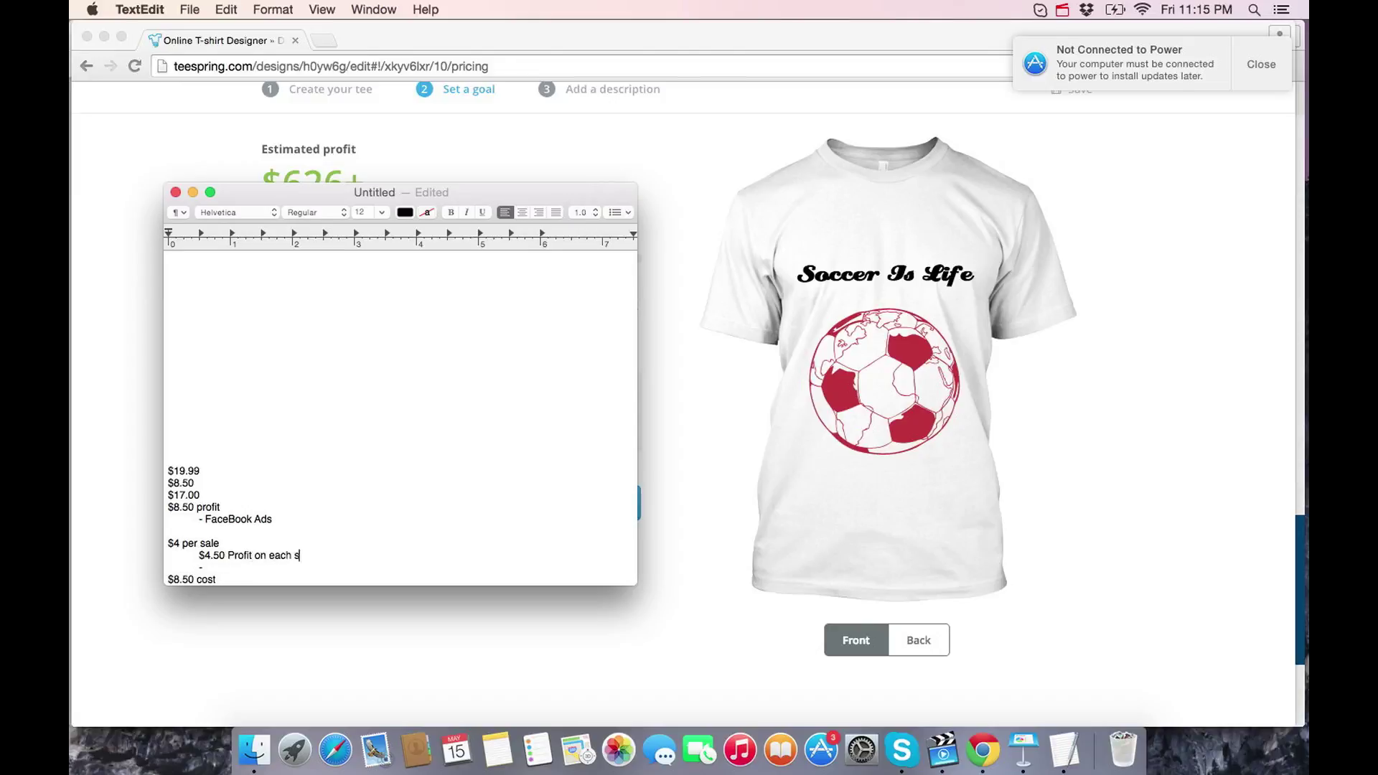
type("hirt!!!")
- Delete the stray dash and add 50 and $250 under the per-shirt profit line
left_click_drag(324, 556, 185, 556)
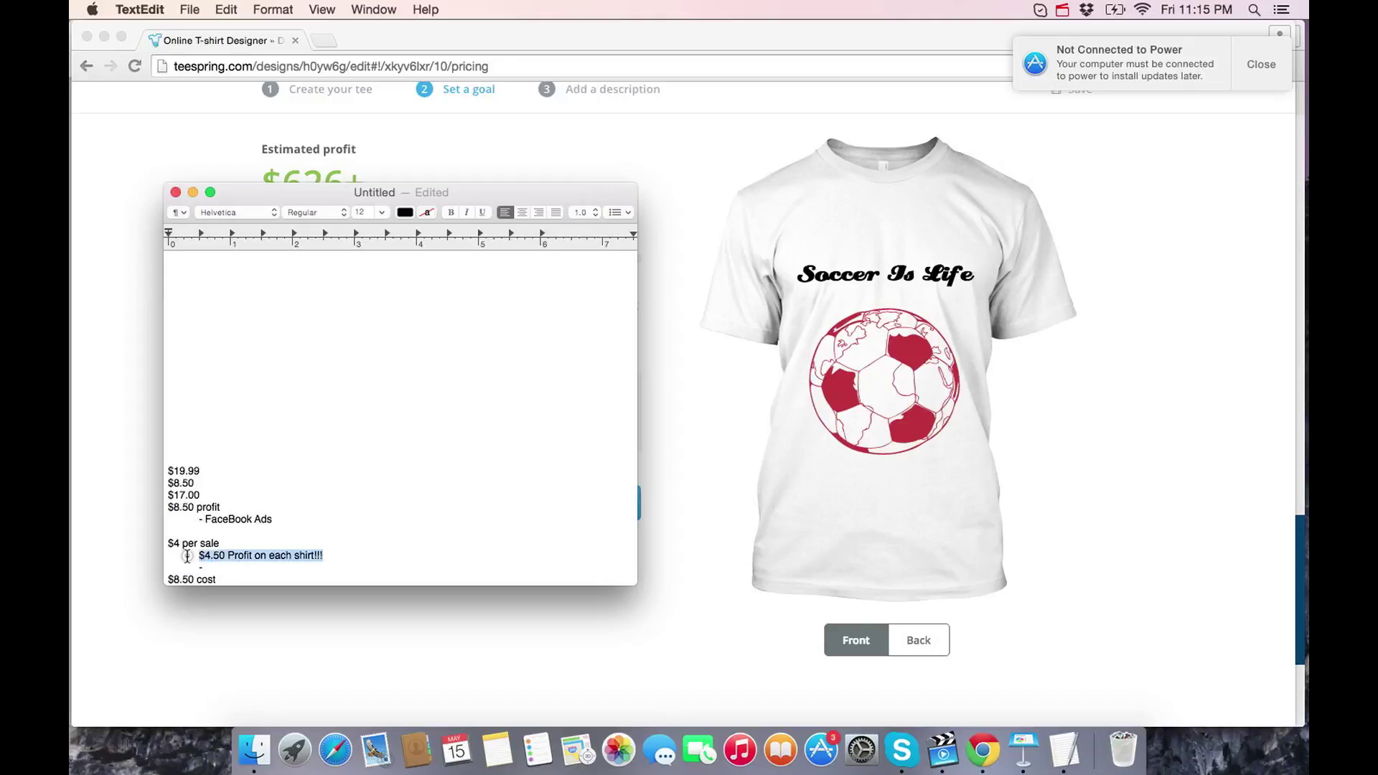
left_click(410, 214)
left_click(477, 415)
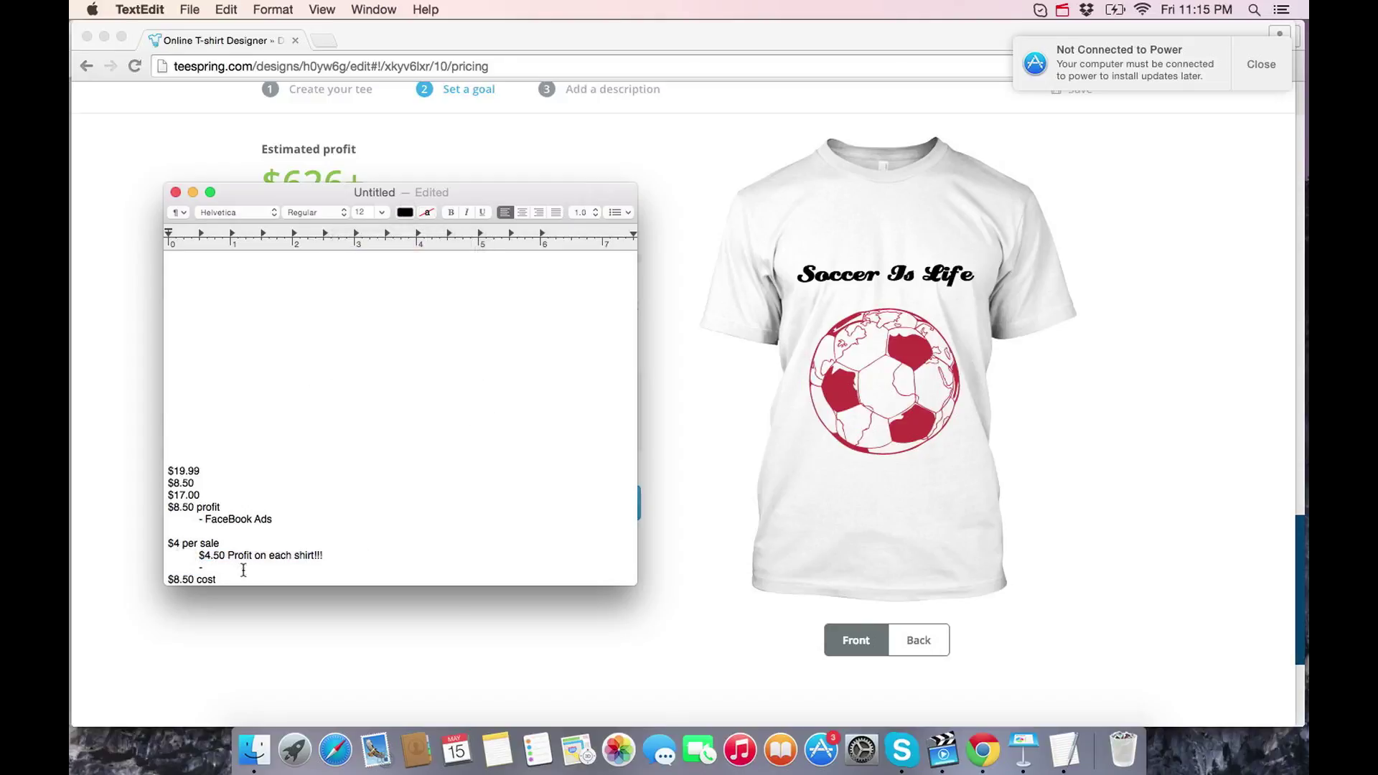
key("BackSpace")
key("Down")
key("Return")
key("Return")
key("Return")
key("Return")
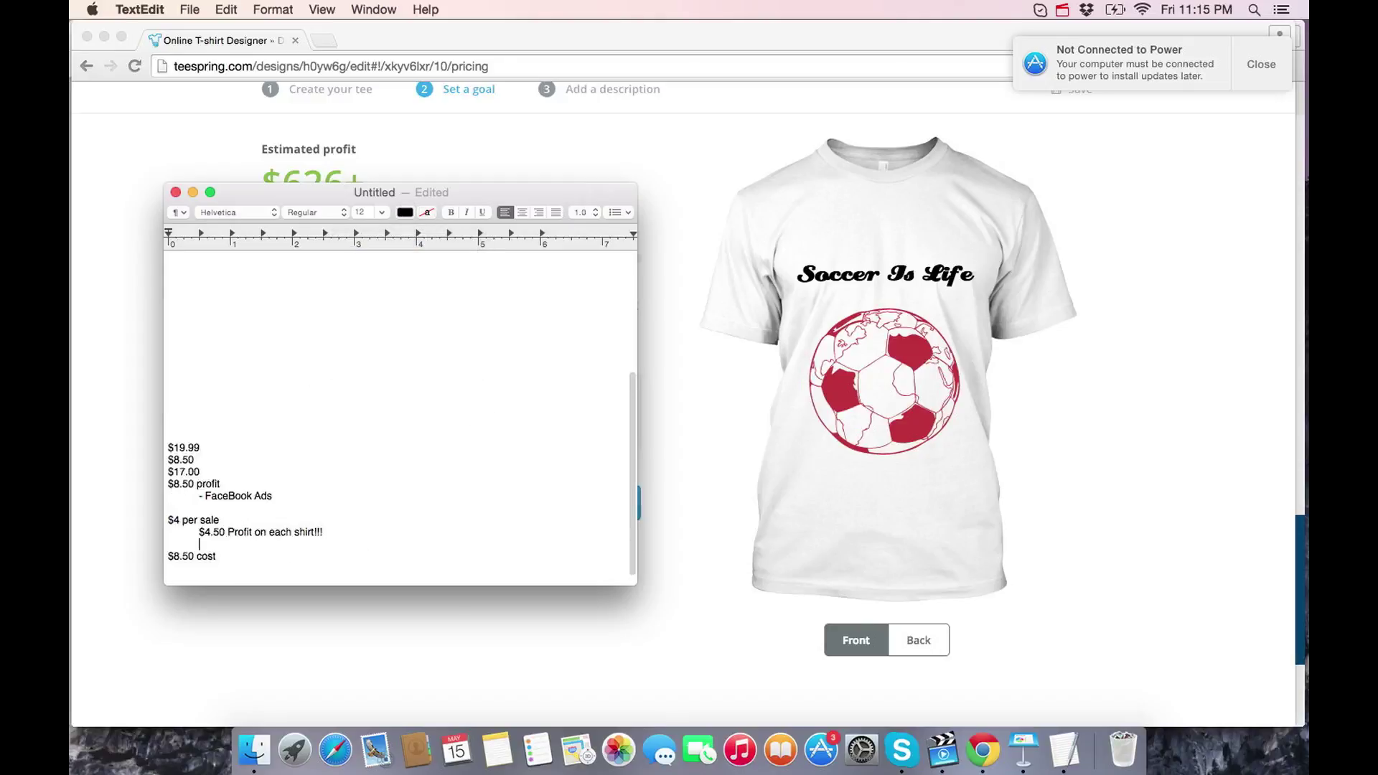
key("Return")
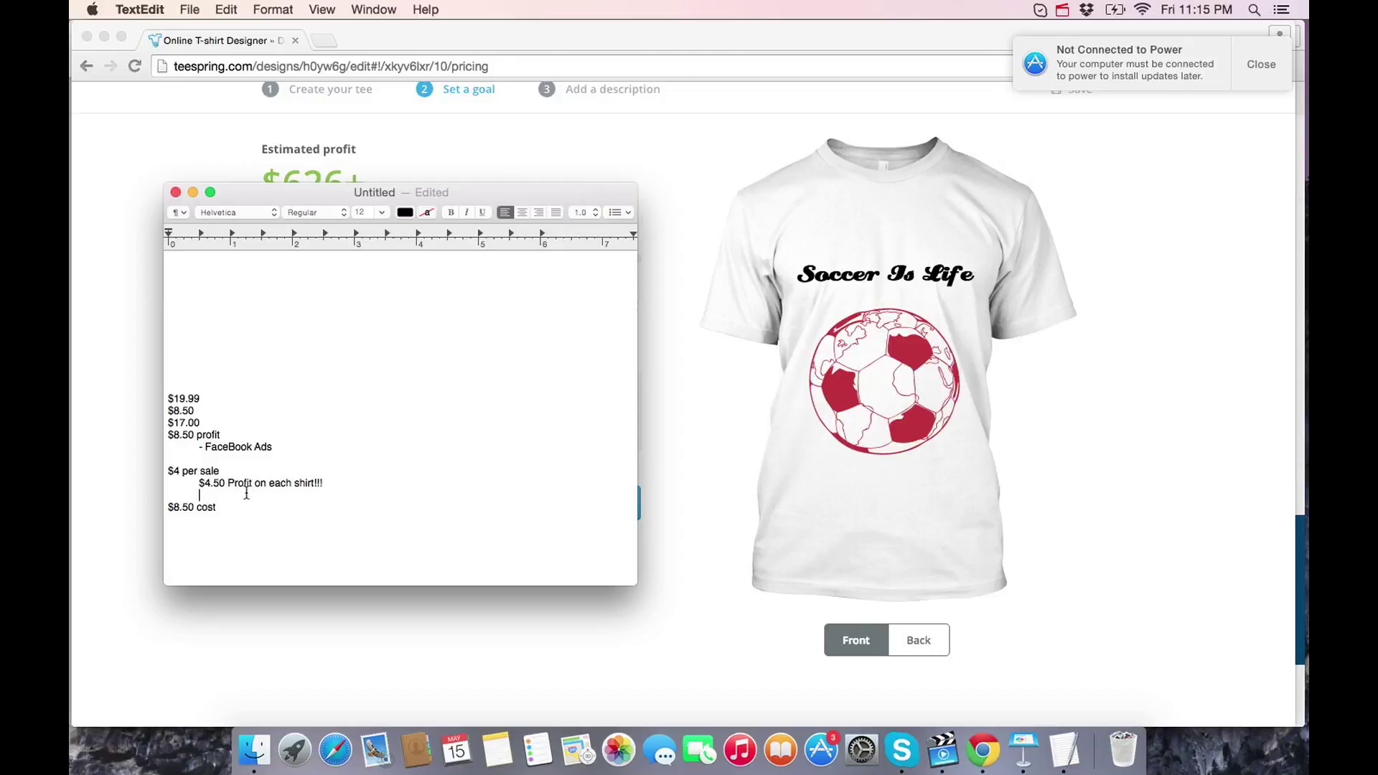
type("50")
key("Return")
type("$250")
- Add $250 and 1,000 on lines below $8.50 cost
left_click(209, 551)
type("$250")
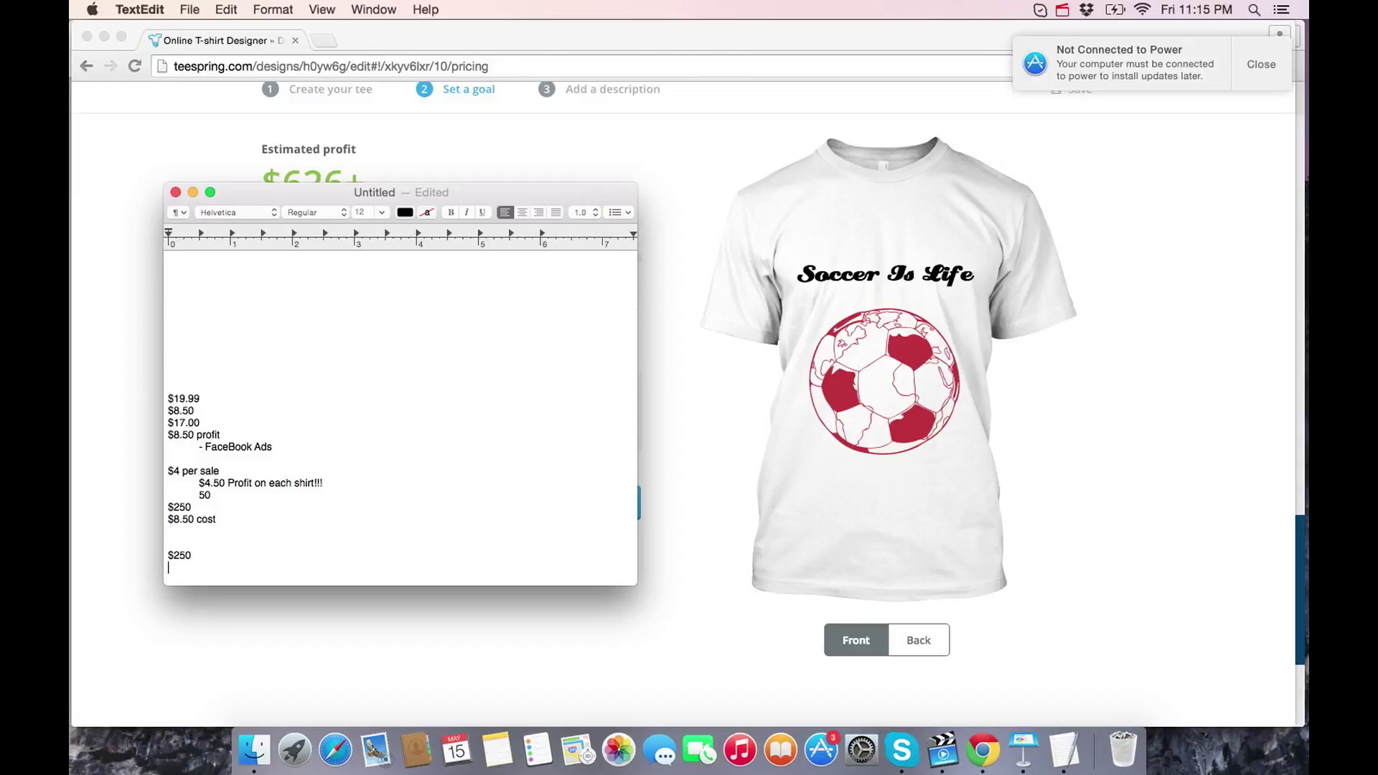
type("1,000")
key("BackSpace")
key("BackSpace")
key("BackSpace")
key("BackSpace")
type(",000")
- Change 1,000 to '500 ad spend' and label the $250 line '$250 profit'
left_click_drag(195, 567, 153, 567)
type("500")
type("ad spend")
left_click(202, 554)
type("profit")
left_click(256, 567)
key("Return")
key("Return")
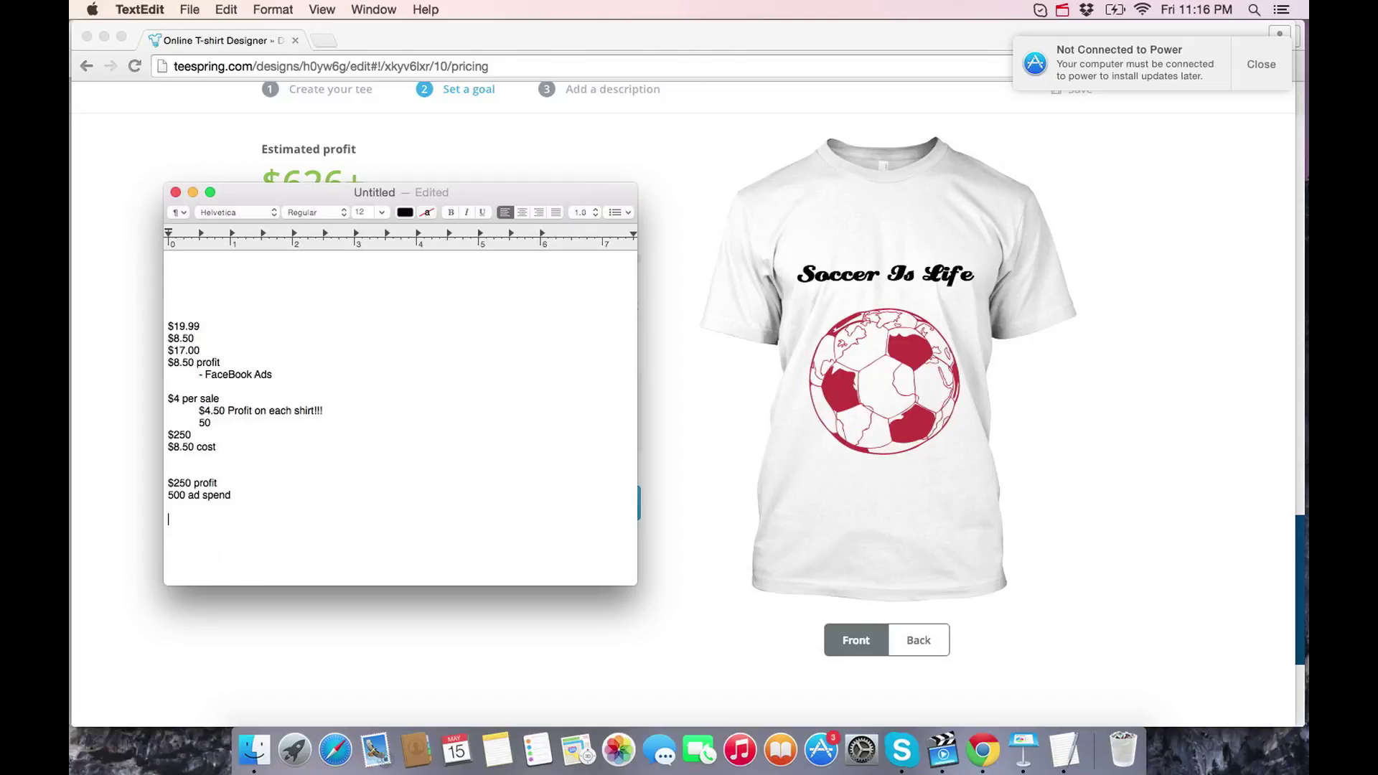
key("BackSpace")
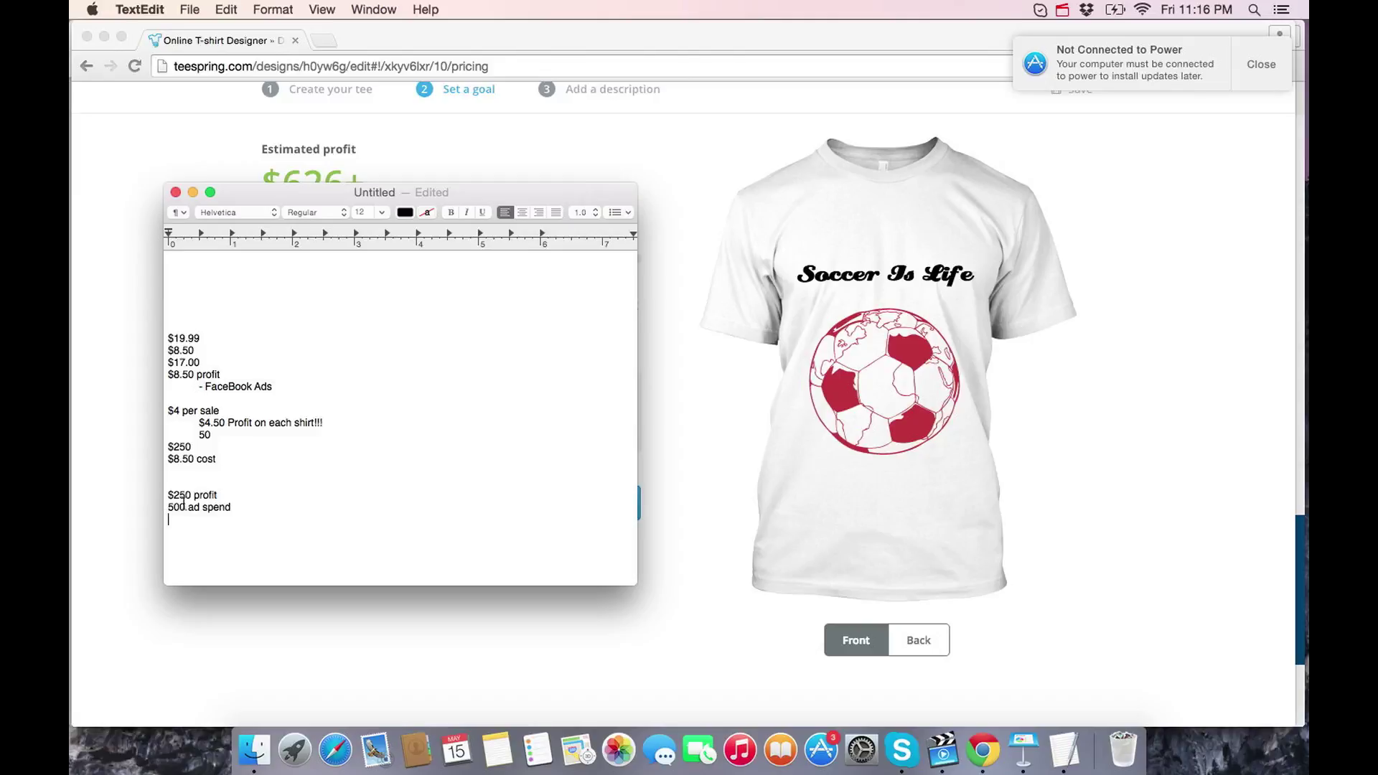
- Add a '$750 return' line below 500 ad spend
left_click_drag(185, 507, 159, 506)
left_click(190, 528)
type("4")
key("BackSpace")
type("$67")
key("BackSpace")
key("BackSpace")
type("750 return")
key("Return")
key("Return")
- Prefix the ad spend line with $ so it reads '$500 ad spend'
left_click(231, 518)
left_click_drag(230, 518, 162, 519)
left_click_drag(232, 508, 157, 510)
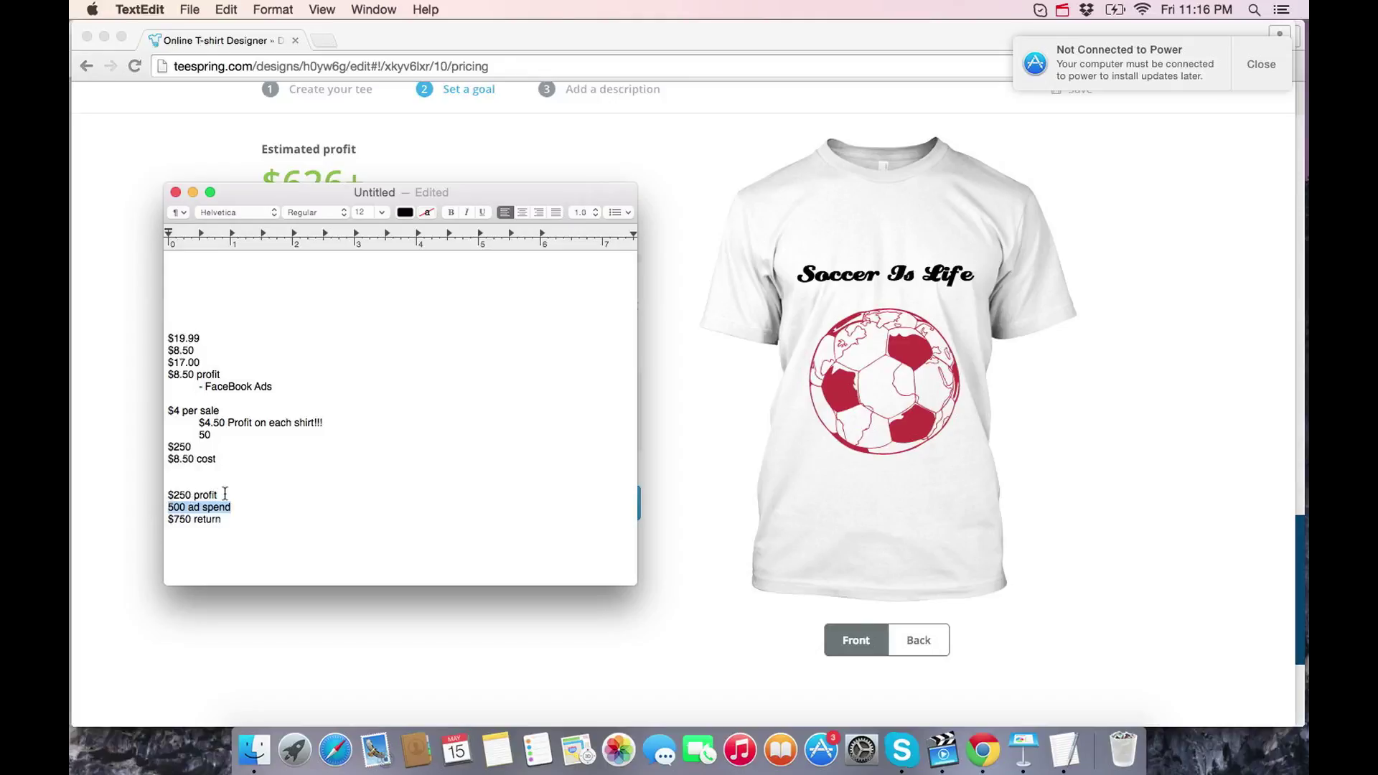
left_click_drag(224, 495, 151, 492)
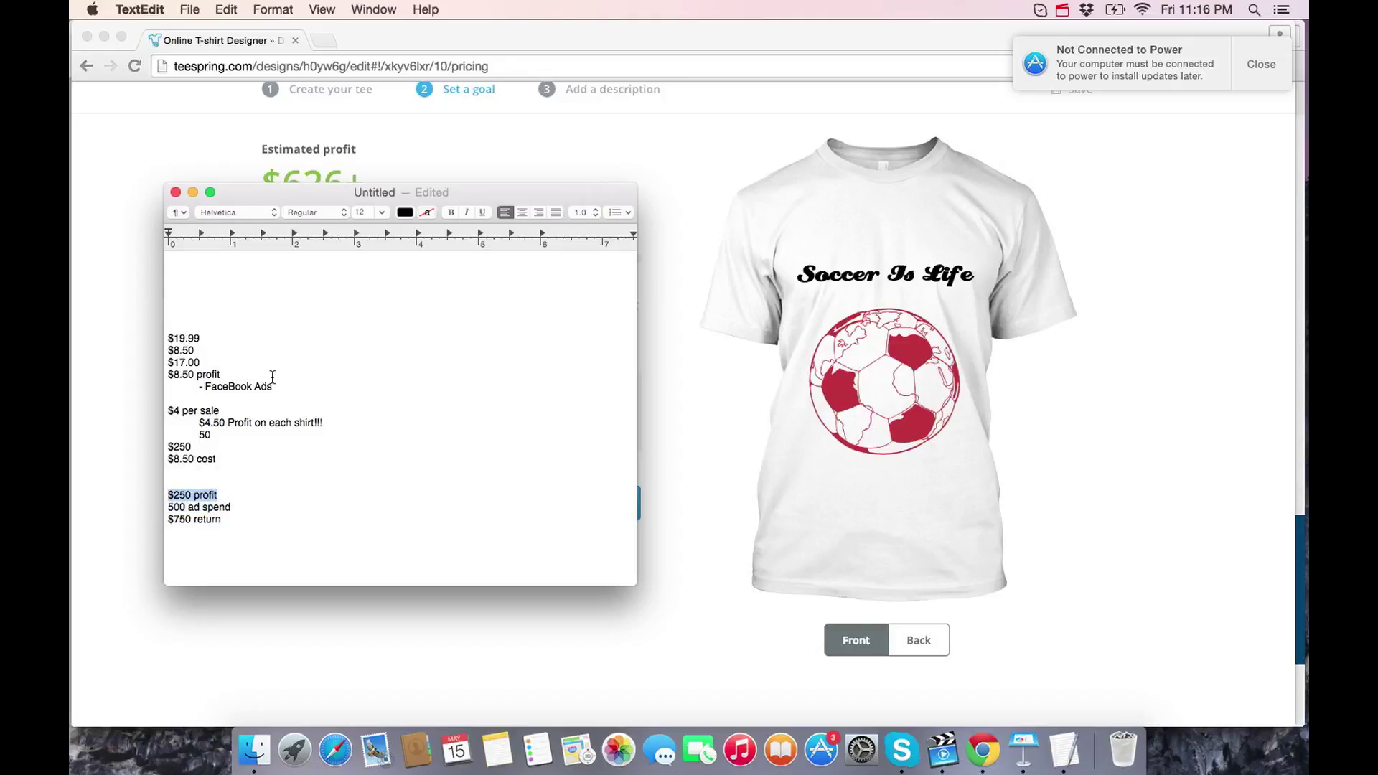
left_click(168, 507)
type("$")
- Copy the '$250 profit' line and paste it on a new line below the calculations
left_click_drag(245, 525, 164, 525)
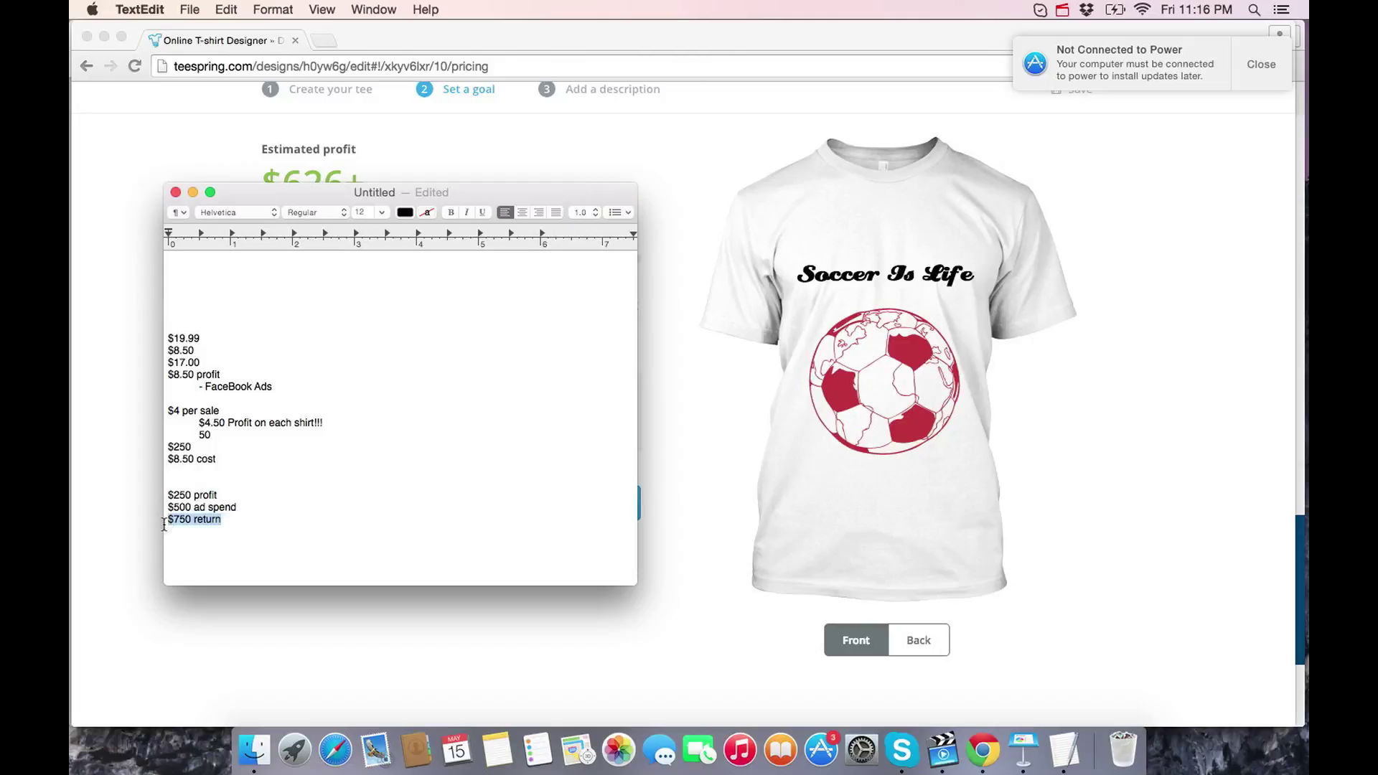
left_click(236, 514)
left_click_drag(222, 494, 110, 490)
key("cmd+c")
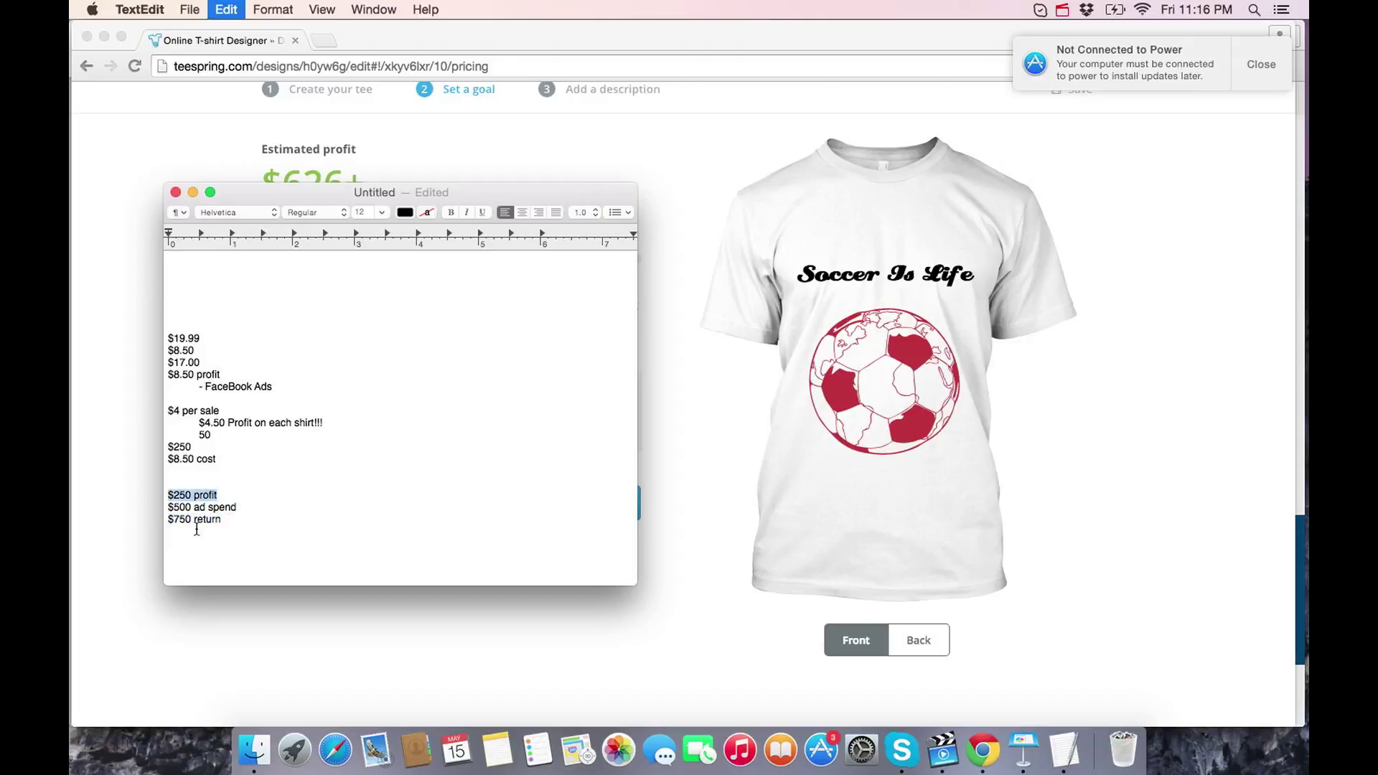
left_click(200, 532)
key("Return")
key("Return")
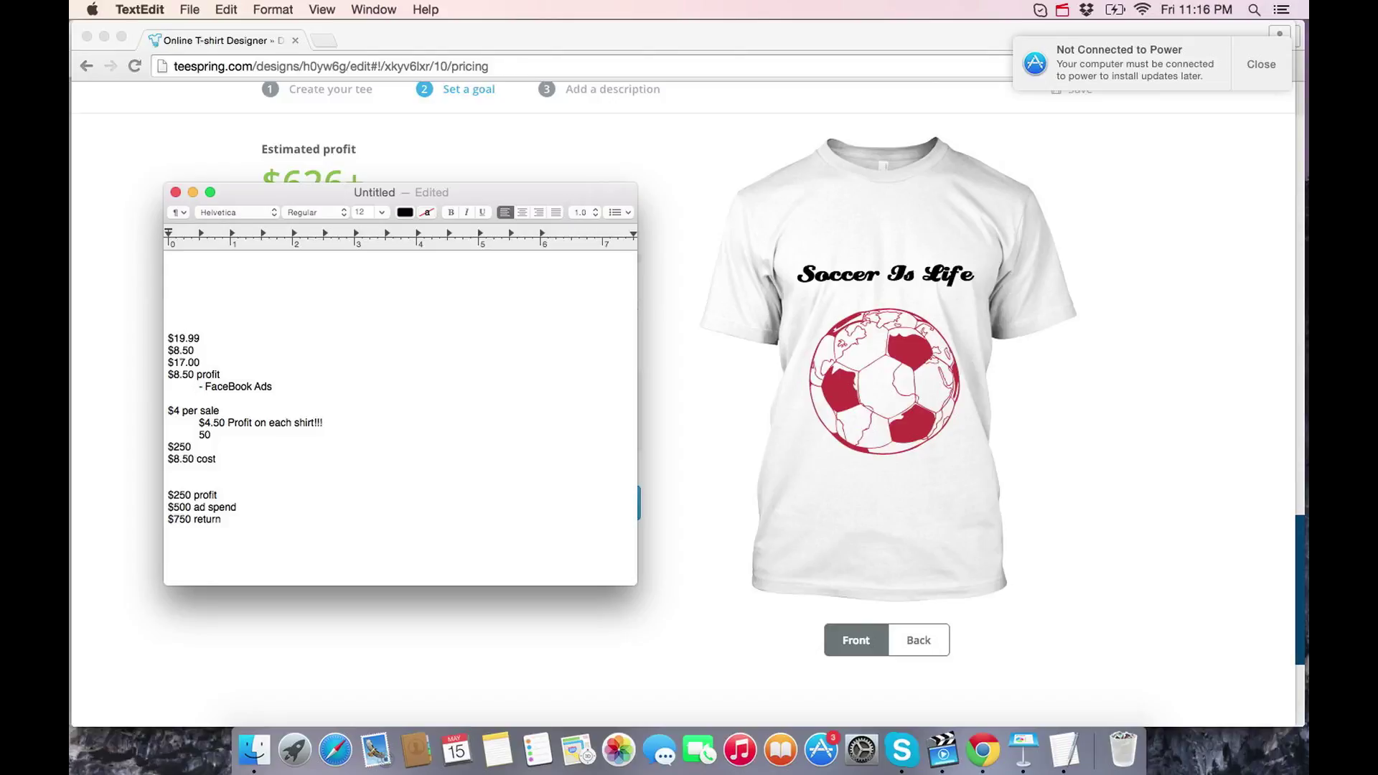
key("super+v")
- Paste more '$250 profit' copies on successive lines until six are stacked
key("super+v")
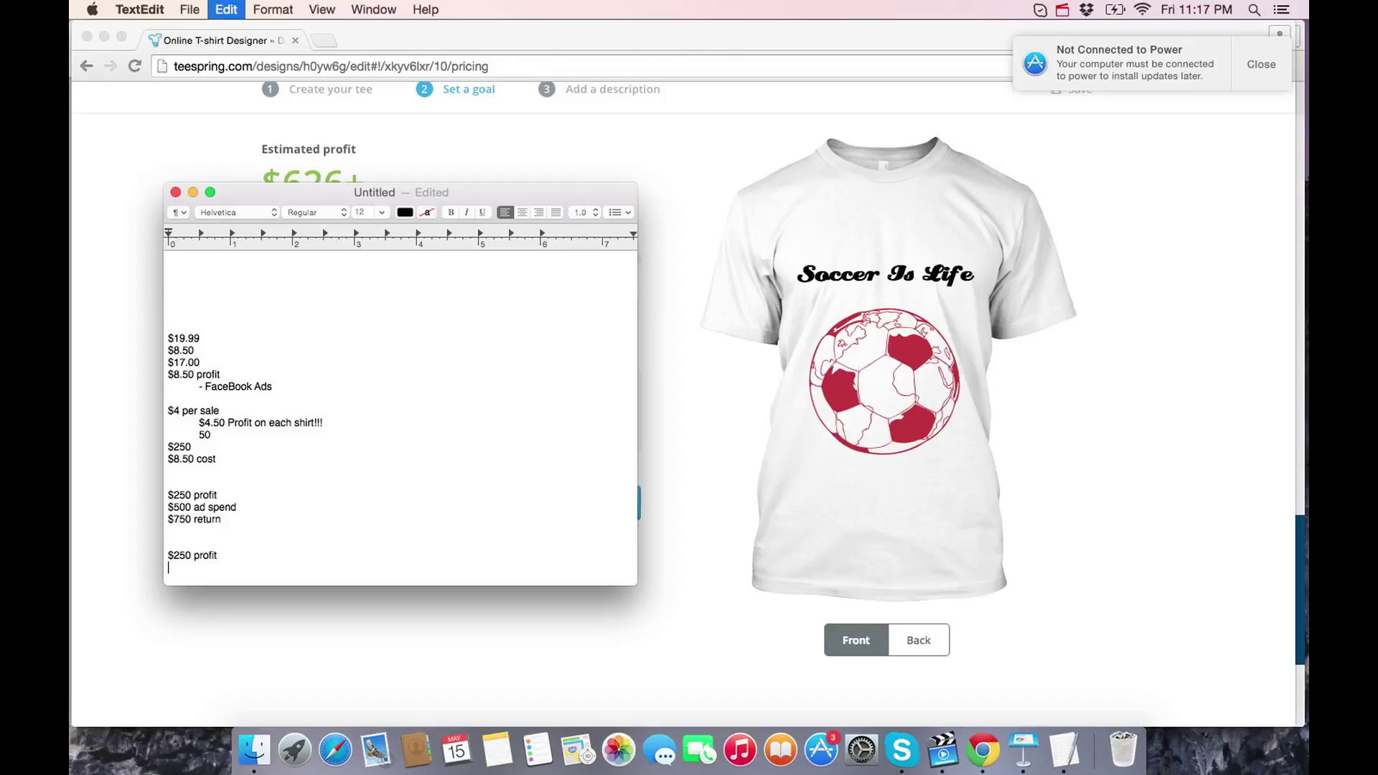
key("super+v")
key("super+v")
key("Return")
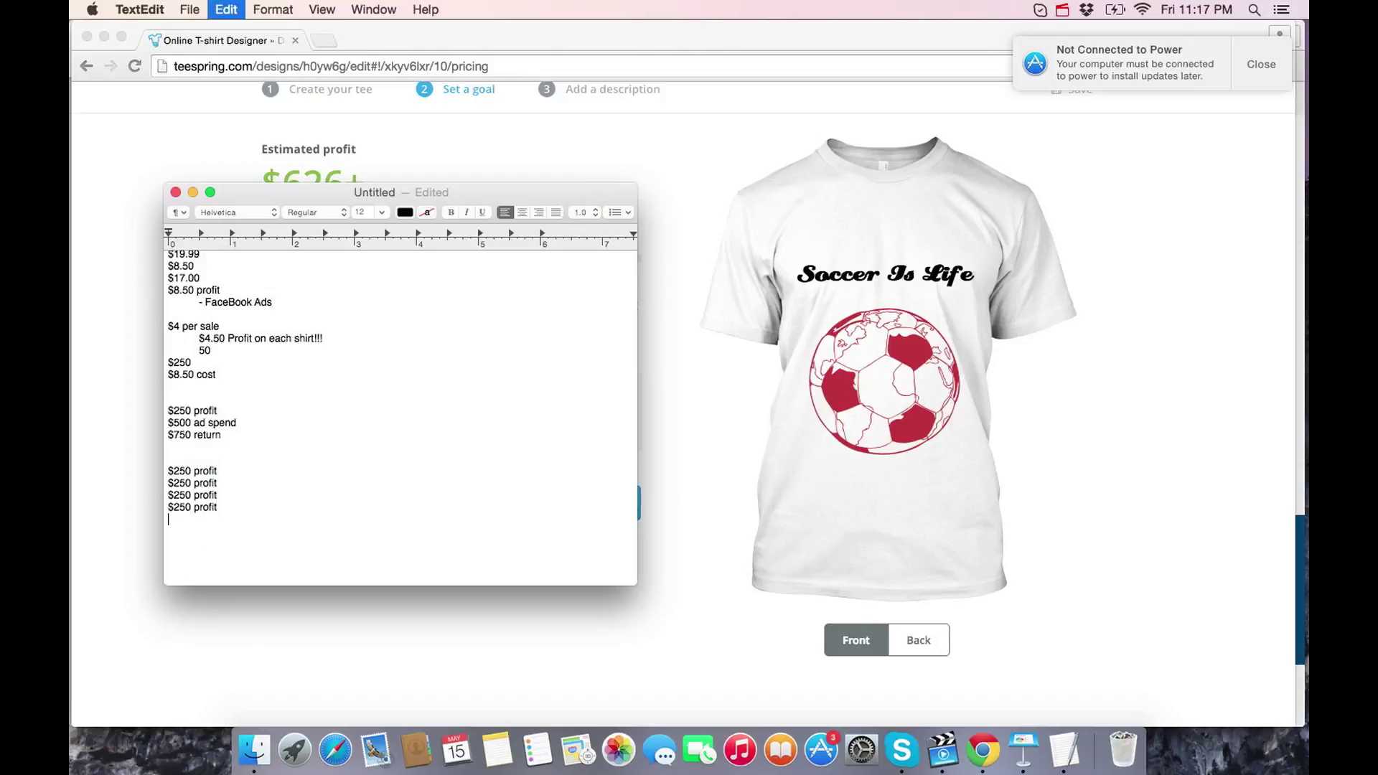
key("super+v")
key("Return")
key("super+v")
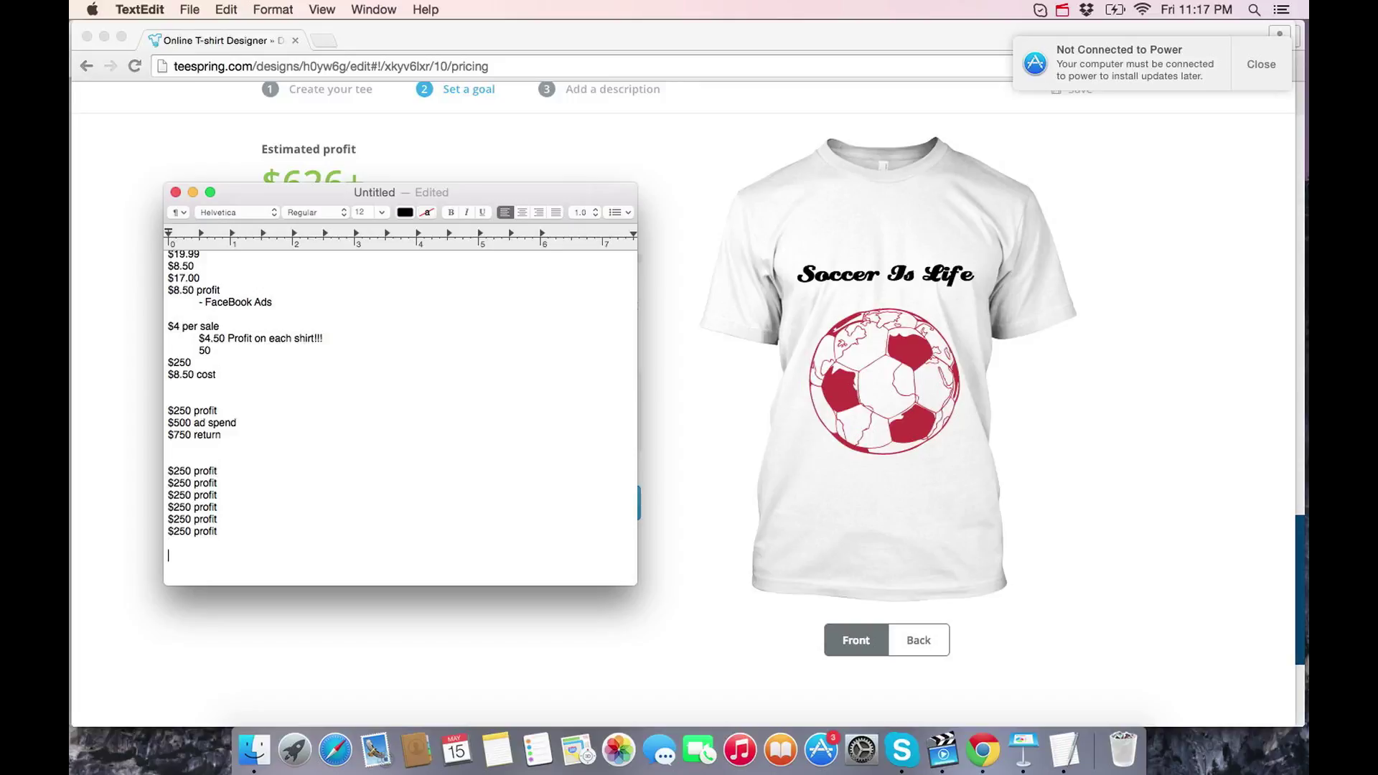
key("BackSpace")
- Review the Teespring pricing and goal page, then return to the TextEdit notes
left_click(484, 126)
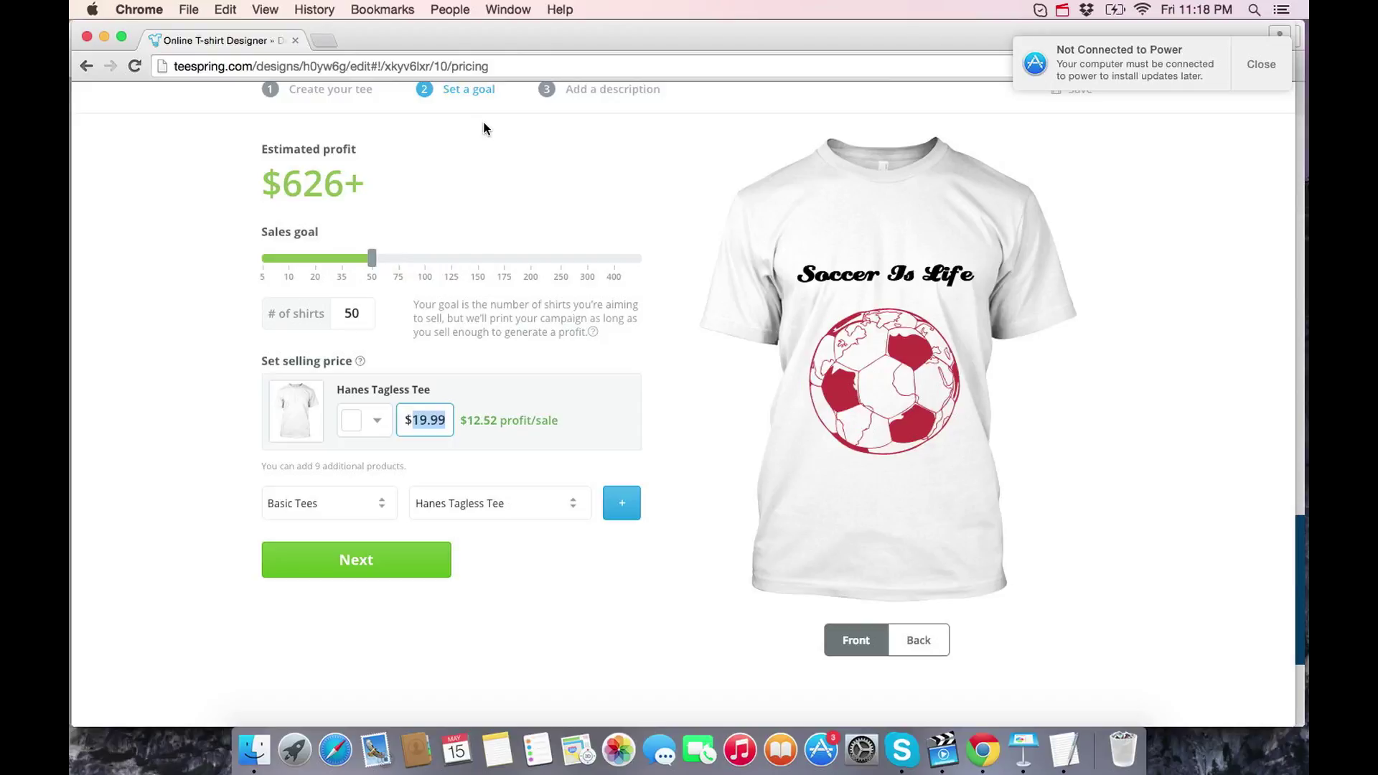
left_click(1064, 750)
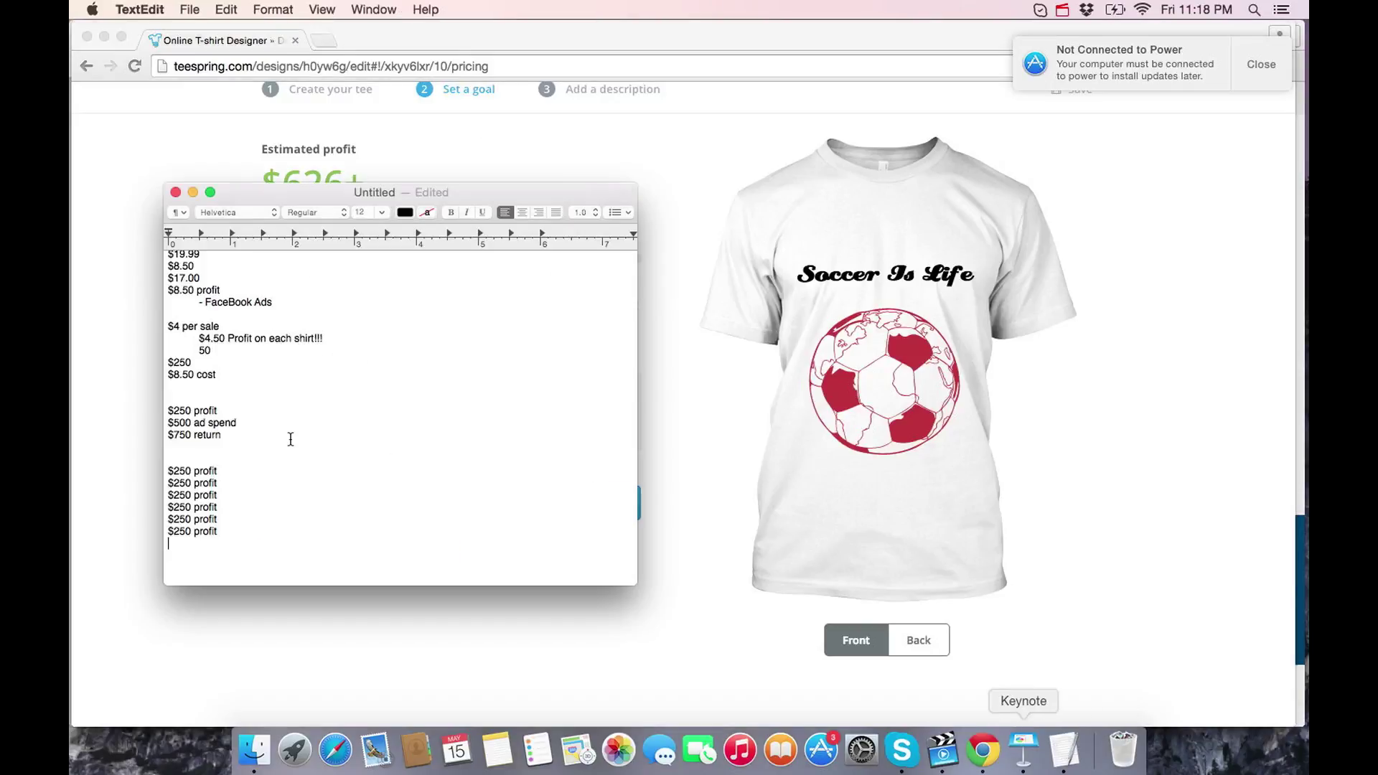
scroll(291, 439, "up", 5)
- Add a '- find designs / designers' bullet at the end of the outline
left_click(265, 320)
key("Return")
type("-")
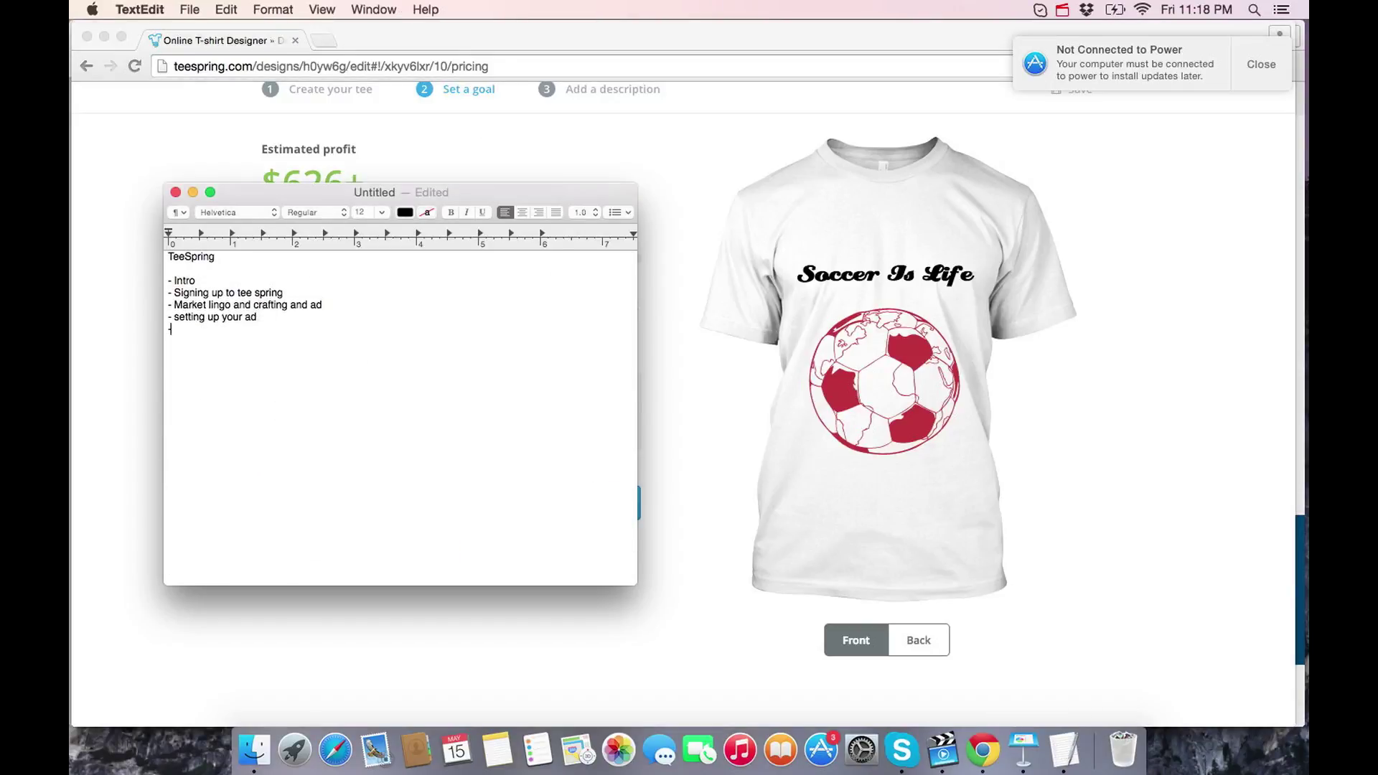
type(" find designs / designers")
scroll(345, 433, "down", 10)
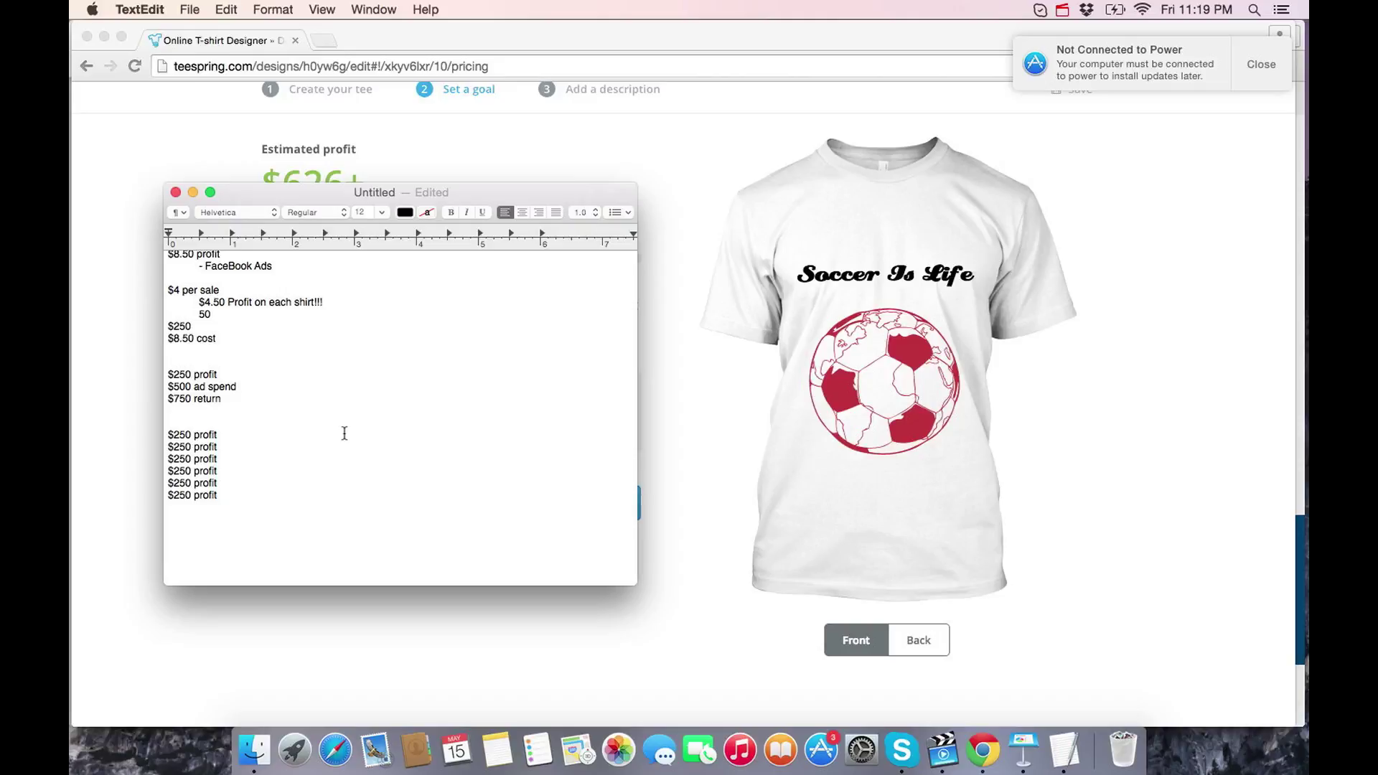
- Scroll up to the TeeSpring outline and close the Not Connected to Power alert
scroll(344, 433, "up", 15)
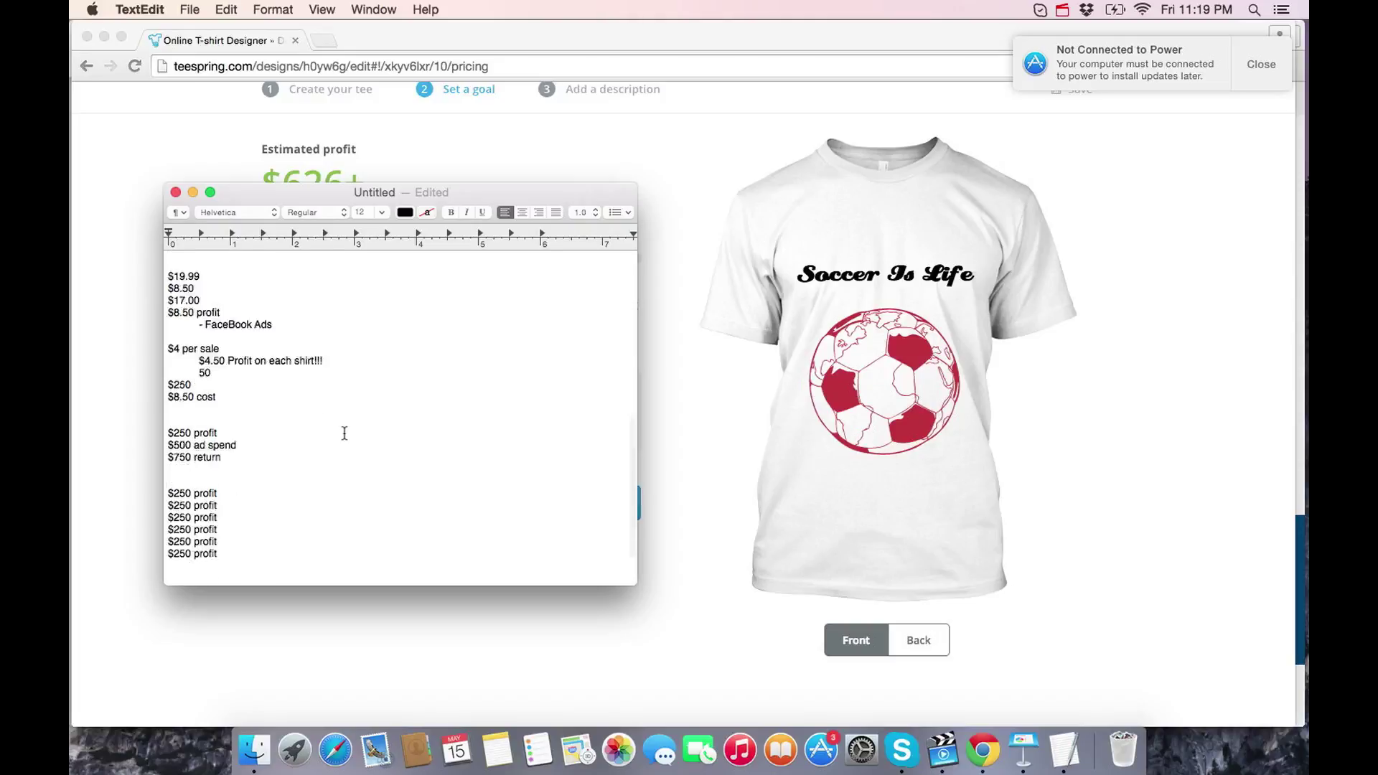
left_click(1256, 58)
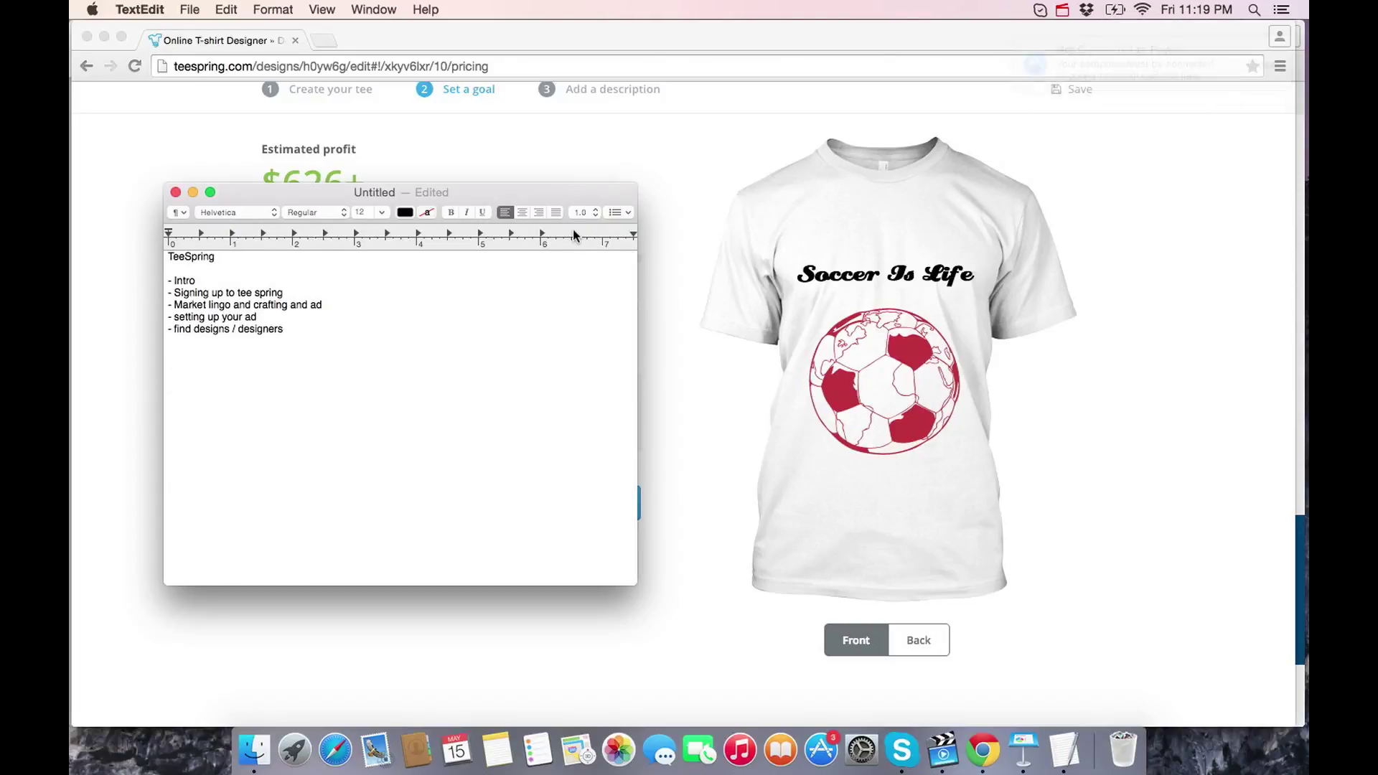